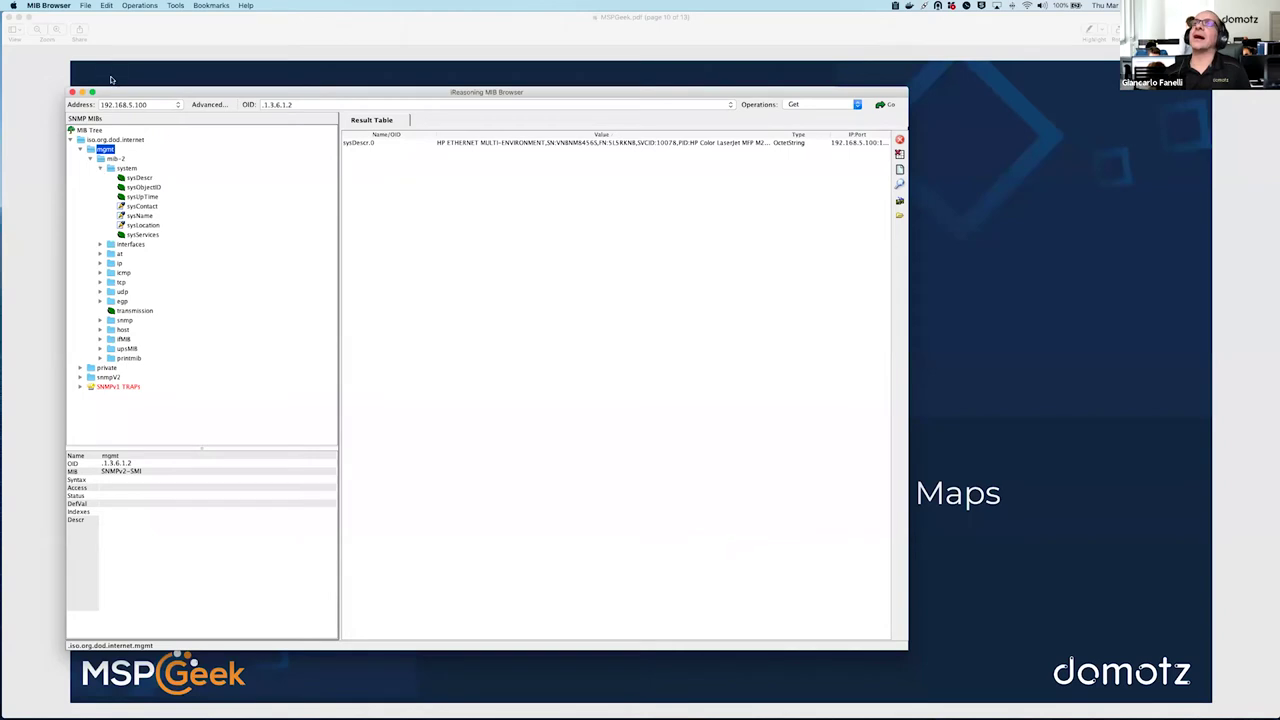
- Collapse the mib-2 branch of the MIB tree in the MIB Browser over the Preview slides
left_click(91, 159)
- Expand the system, interfaces and printmib branches in the MIB tree and open Find objects
left_click(91, 159)
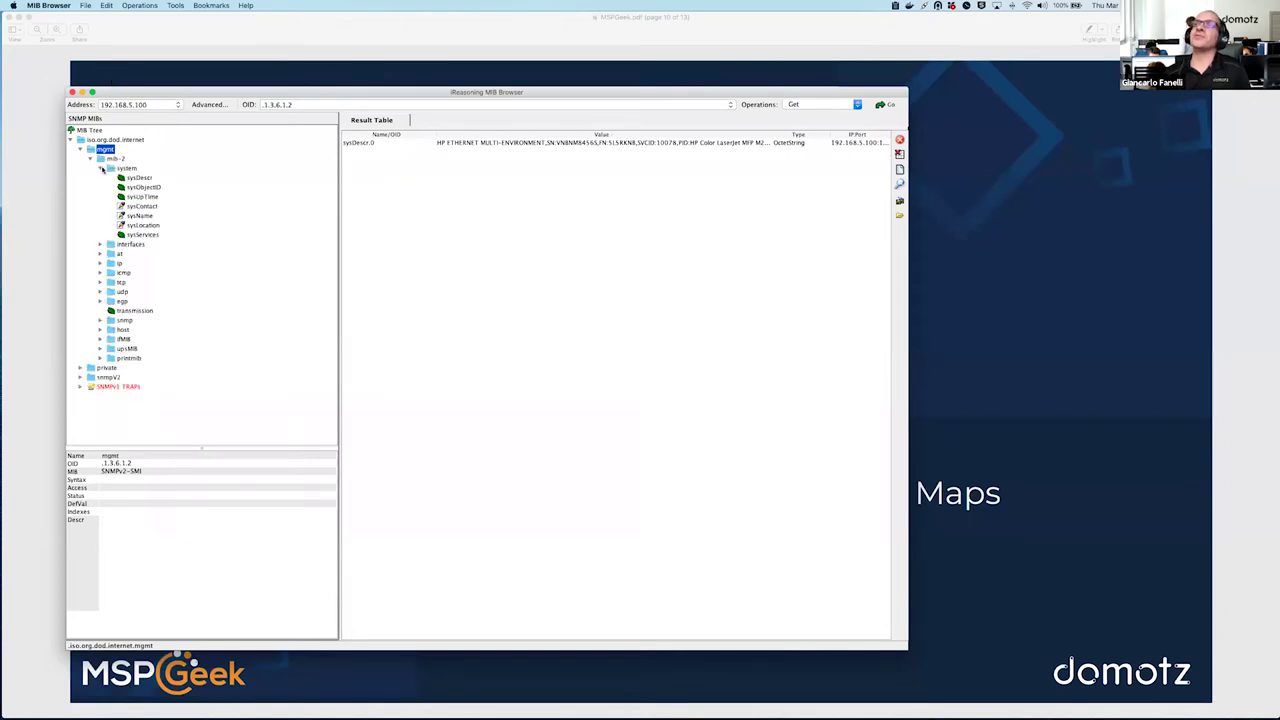
left_click(100, 168)
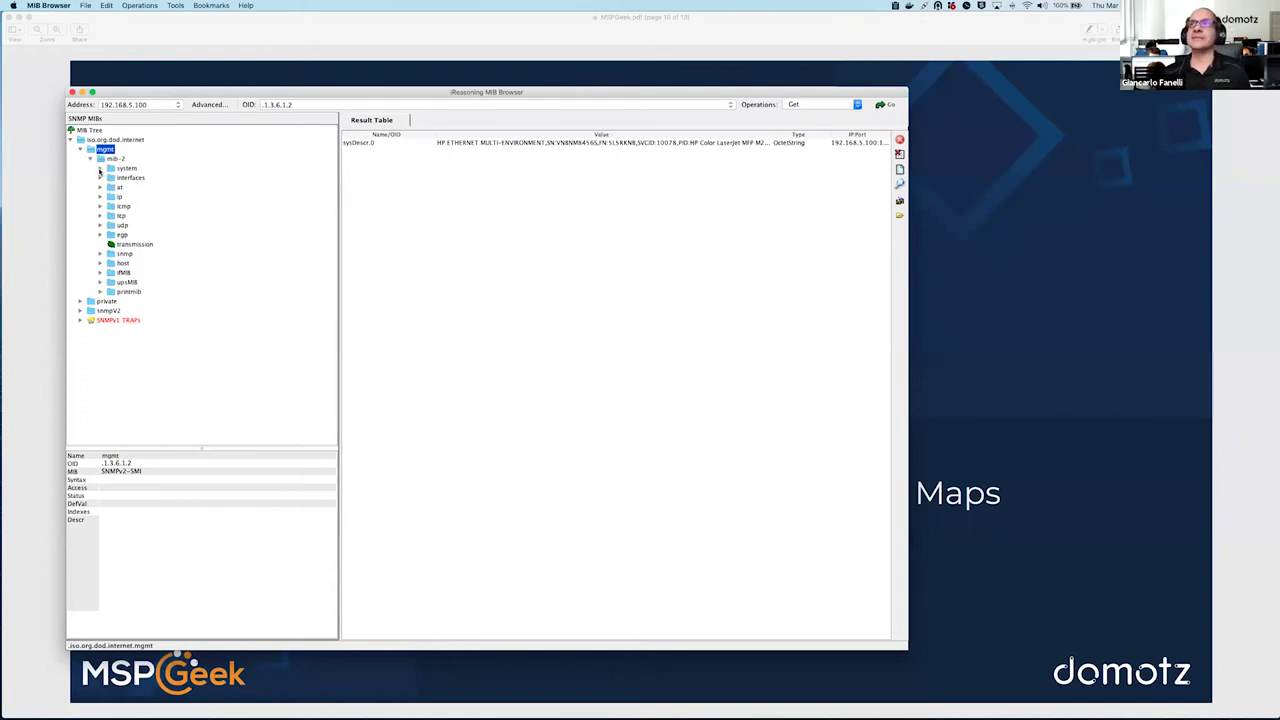
left_click(100, 170)
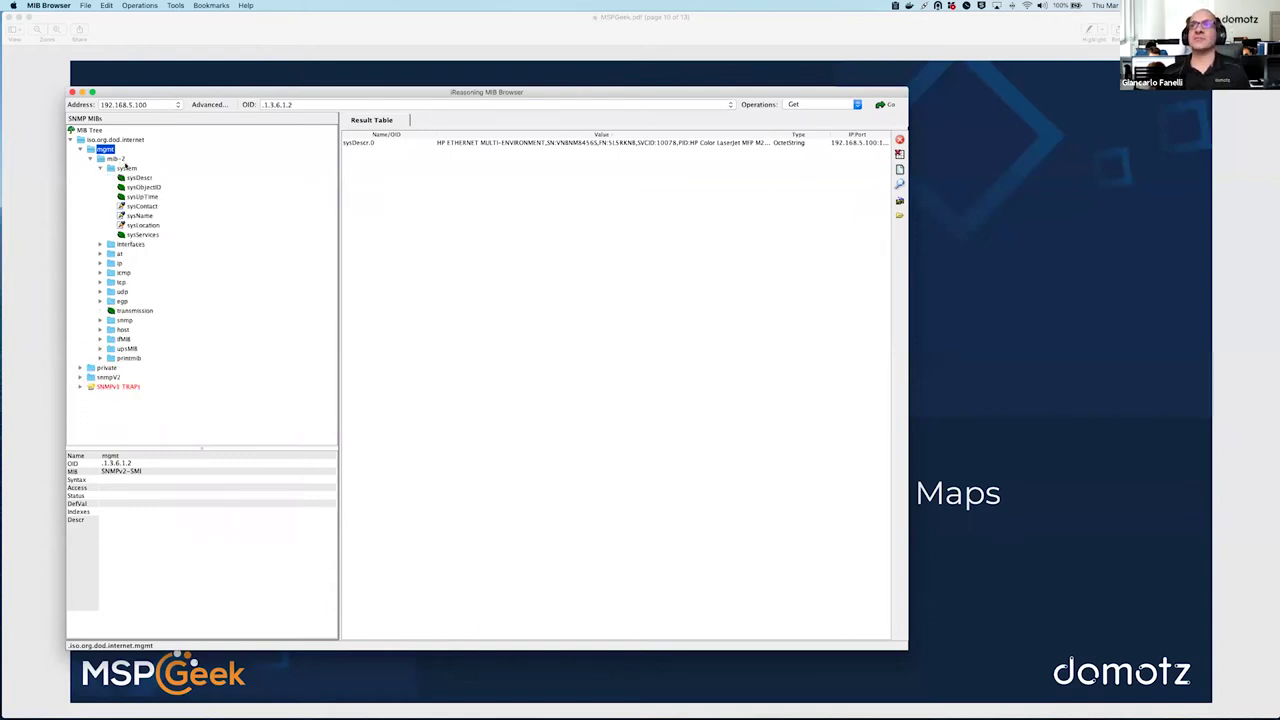
left_click(100, 245)
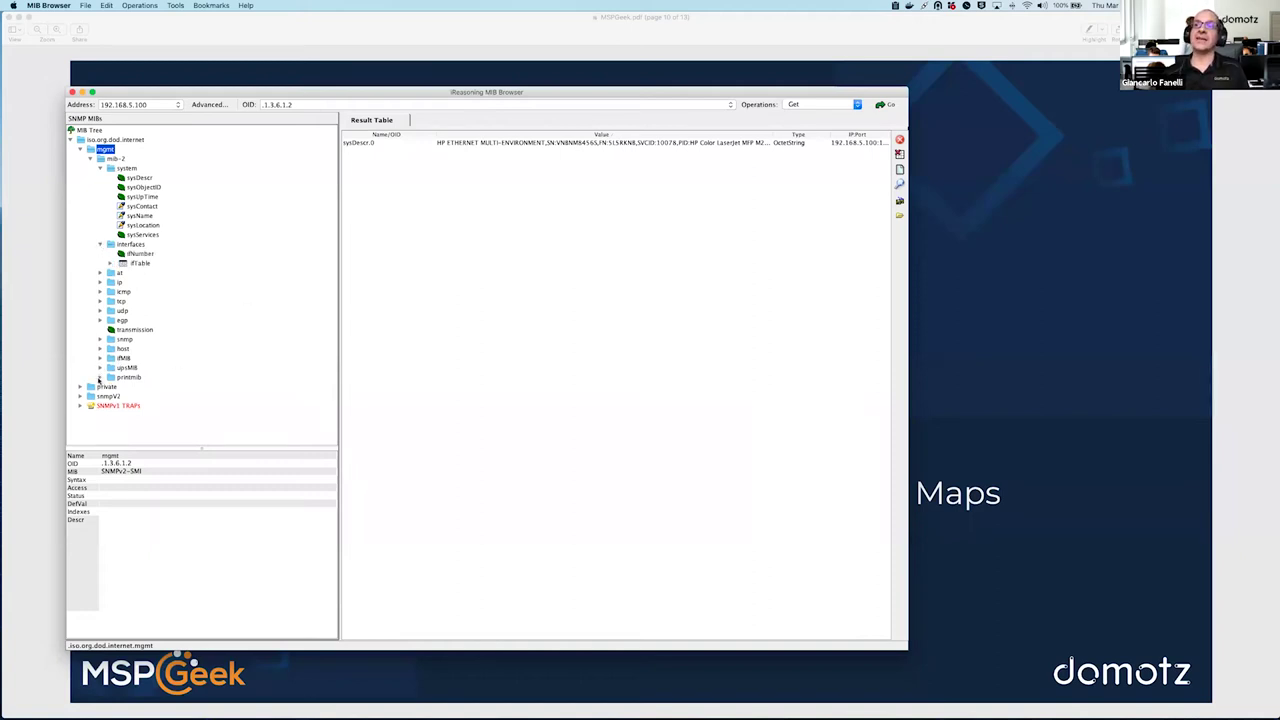
left_click(100, 377)
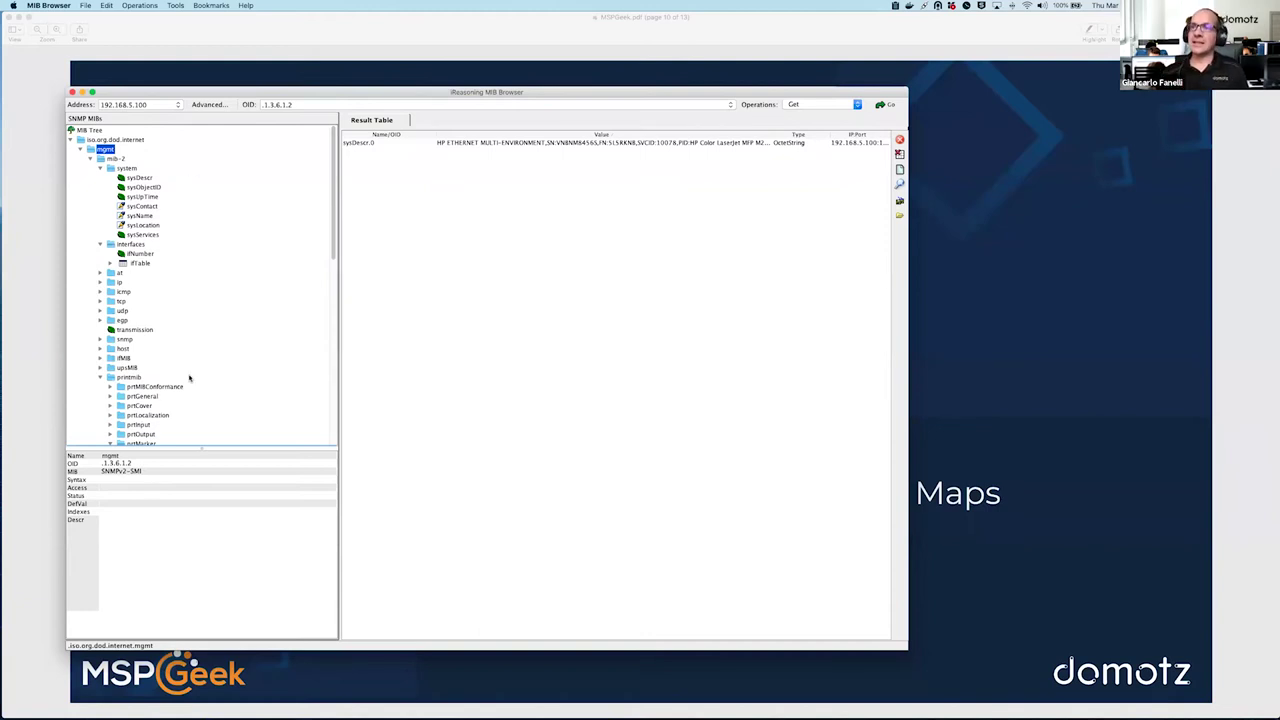
key("super+f")
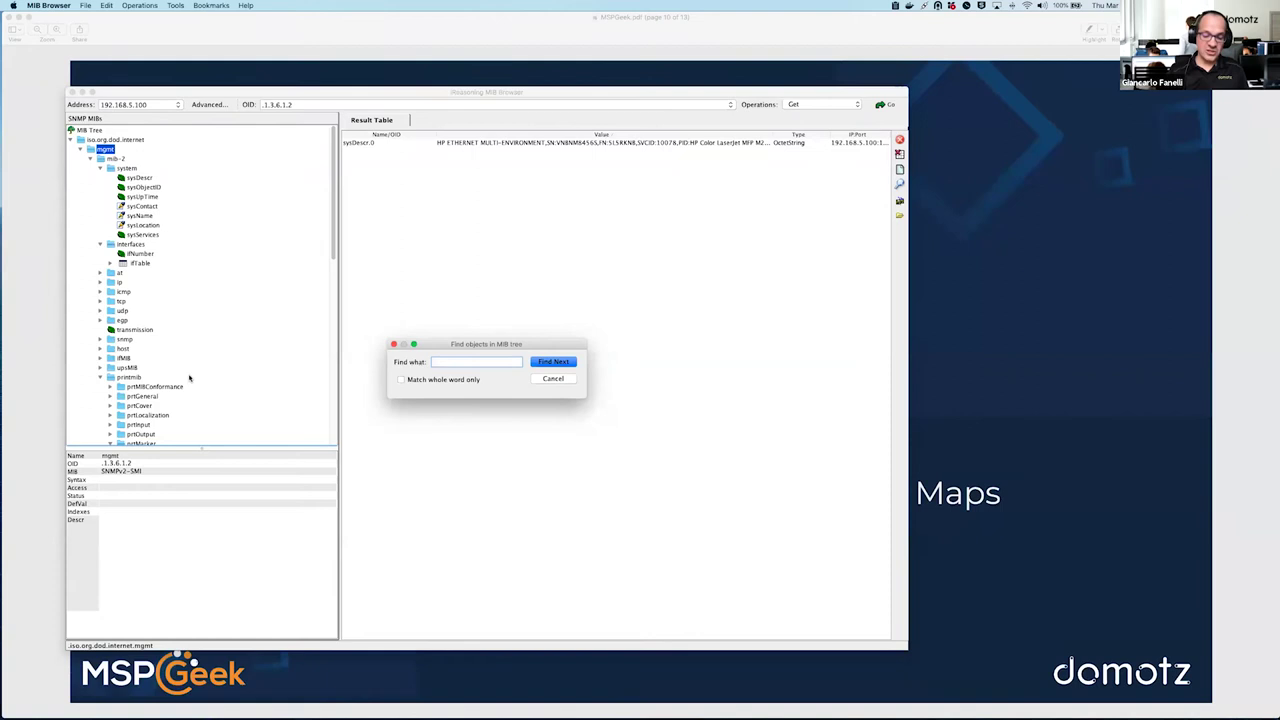
- Find sysdescr in the MIB tree, close the search, and list the SNMP operations
type("sys")
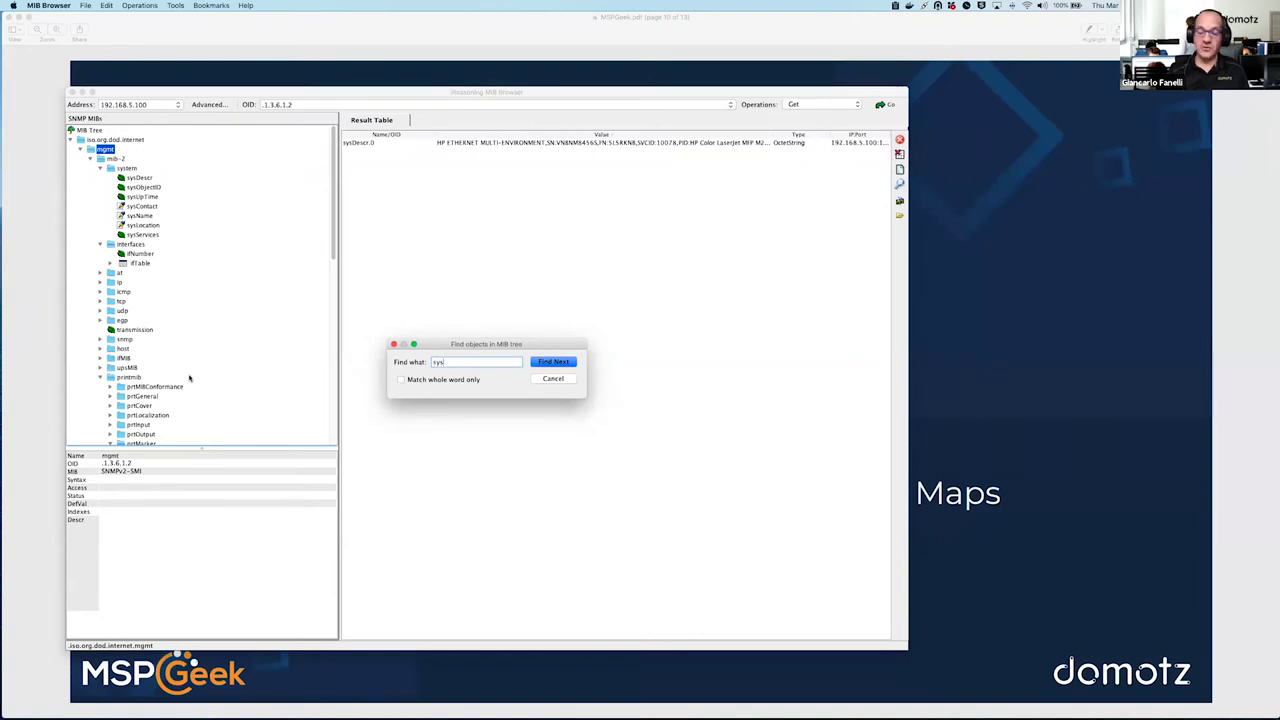
type("descr")
key("Return")
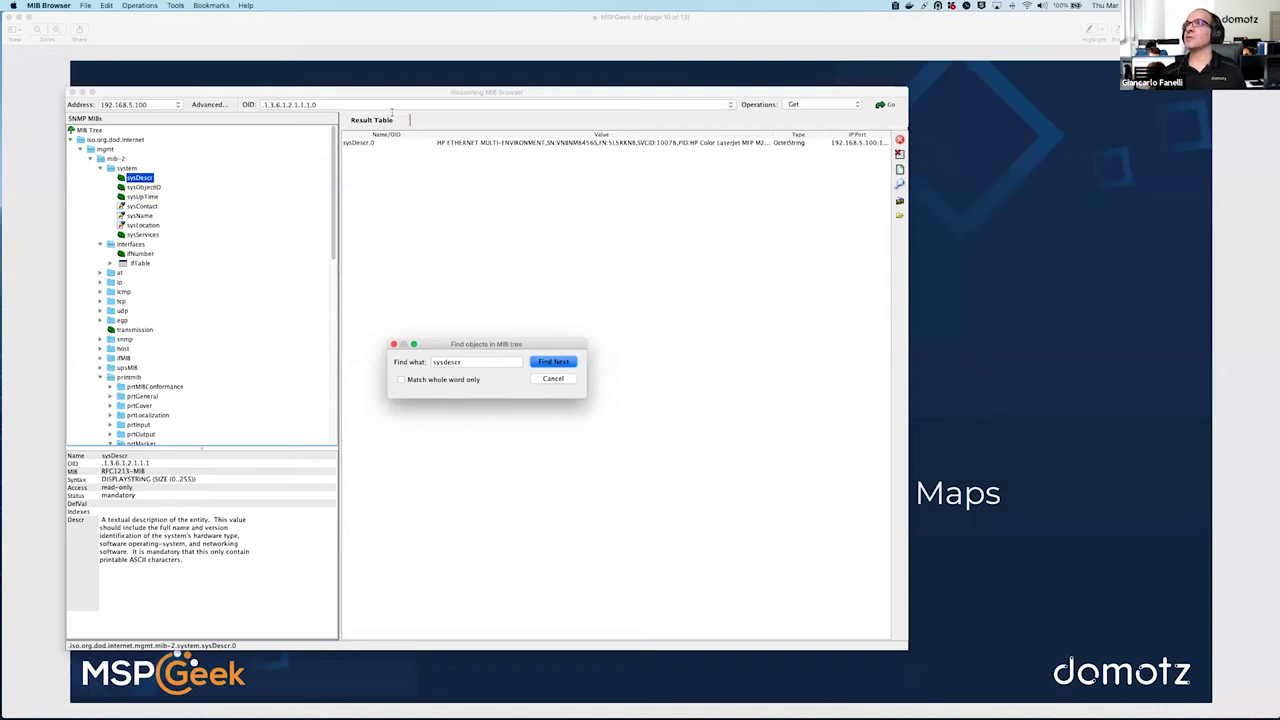
left_click(320, 104)
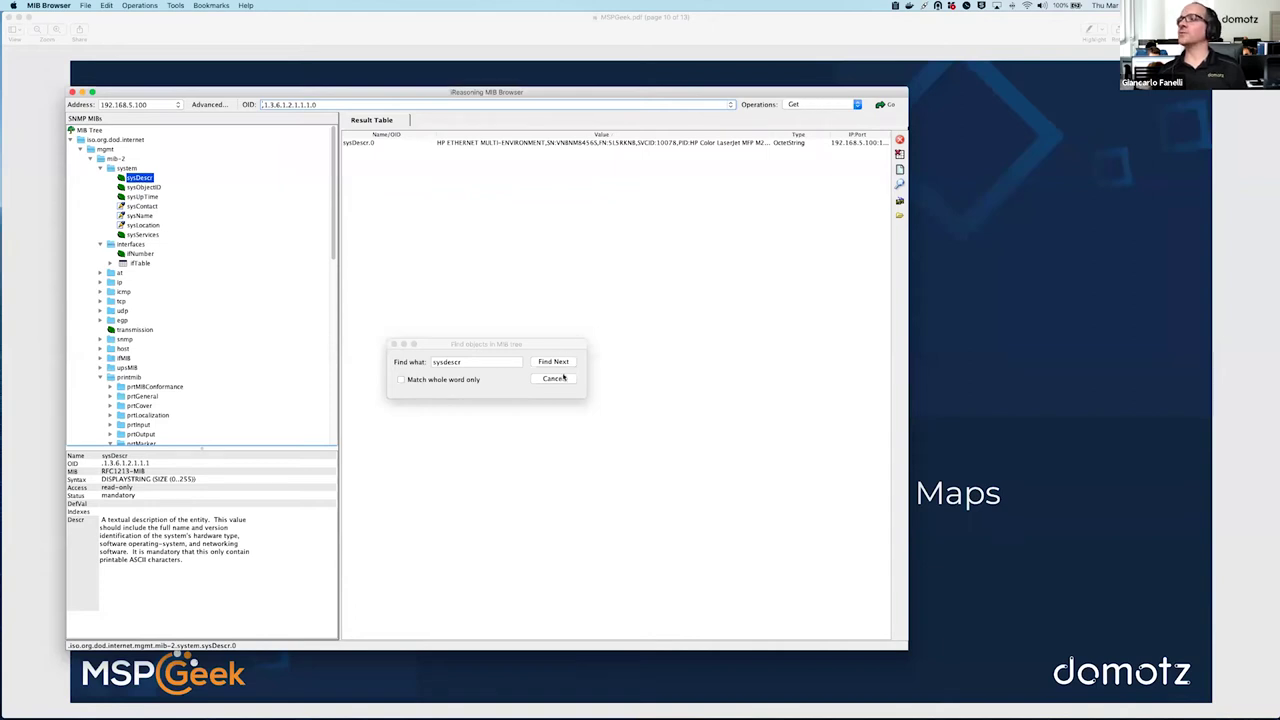
key("Escape")
left_click(833, 104)
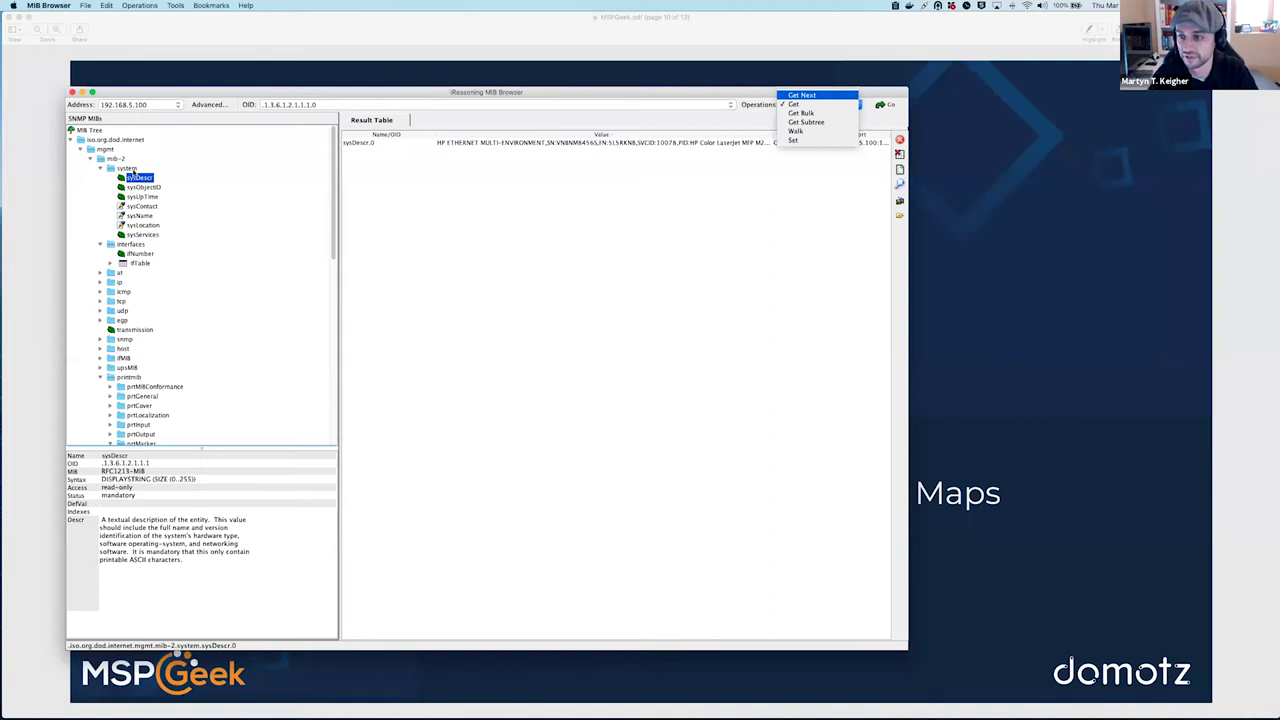
left_click(132, 170)
- Run Get Subtree on the system branch and review result rows like sysObjectID.0
left_click(132, 170)
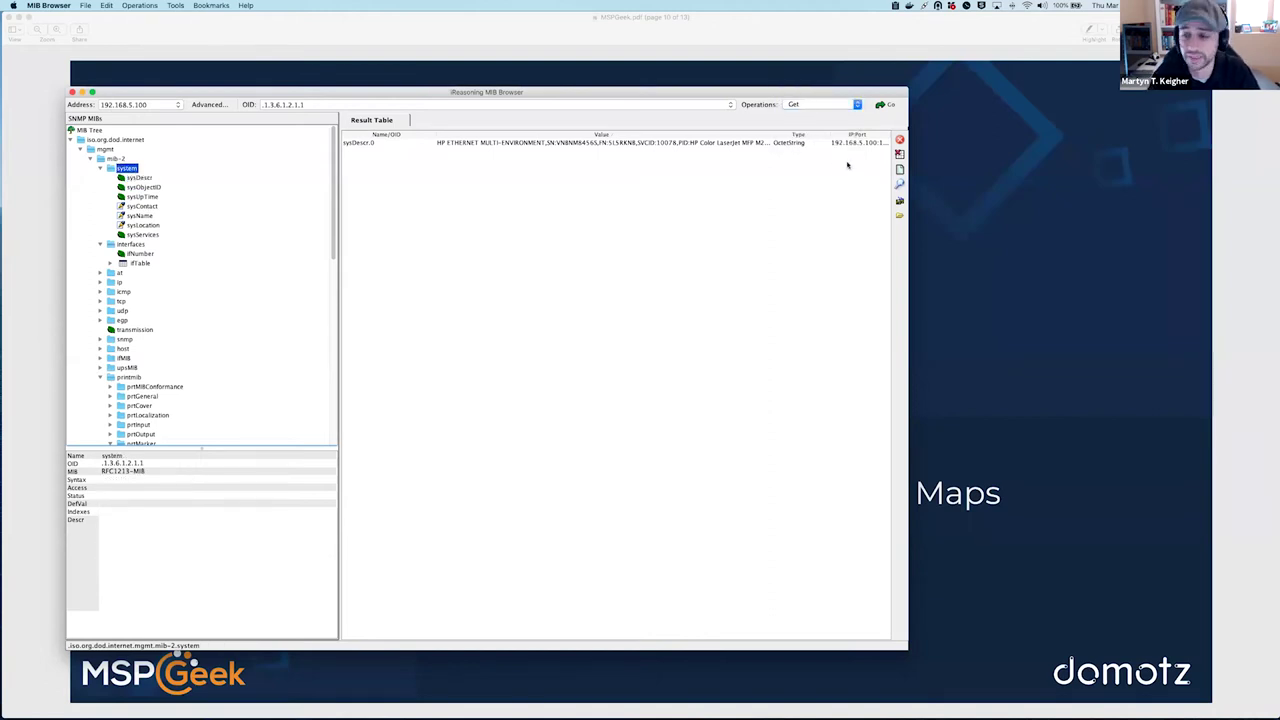
left_click(852, 106)
left_click(818, 120)
left_click(880, 105)
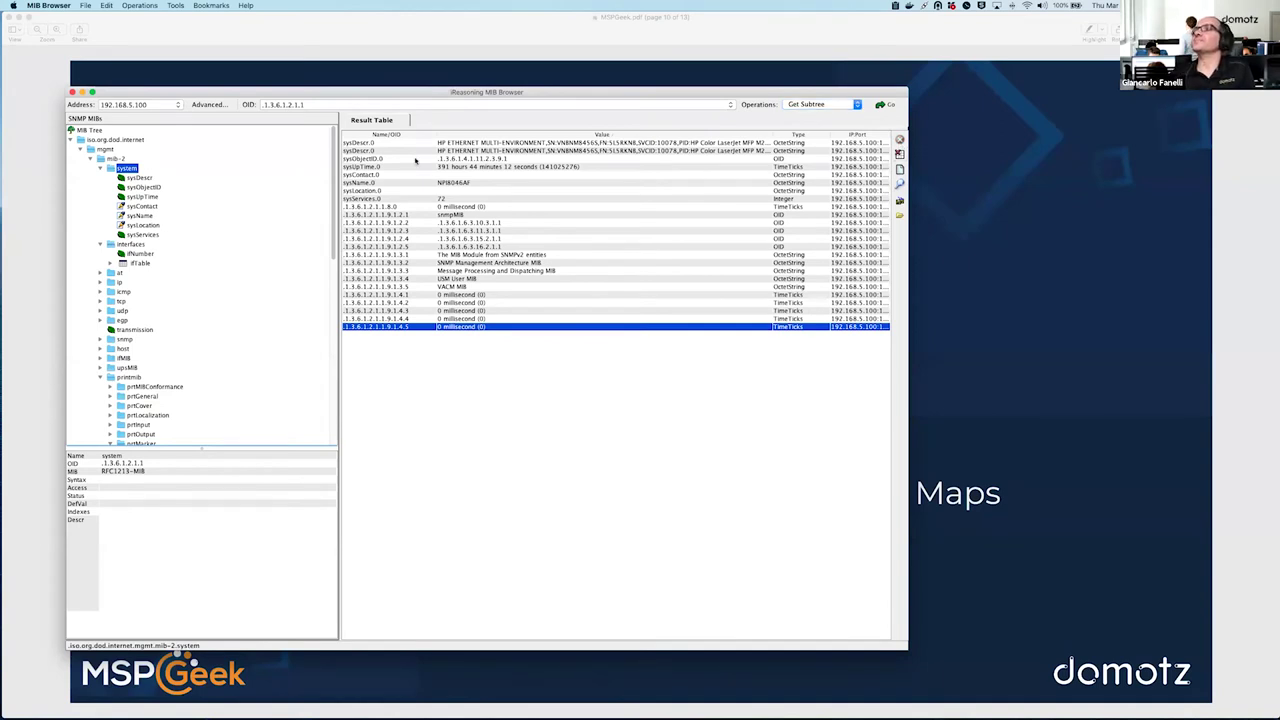
left_click_drag(385, 151, 382, 199)
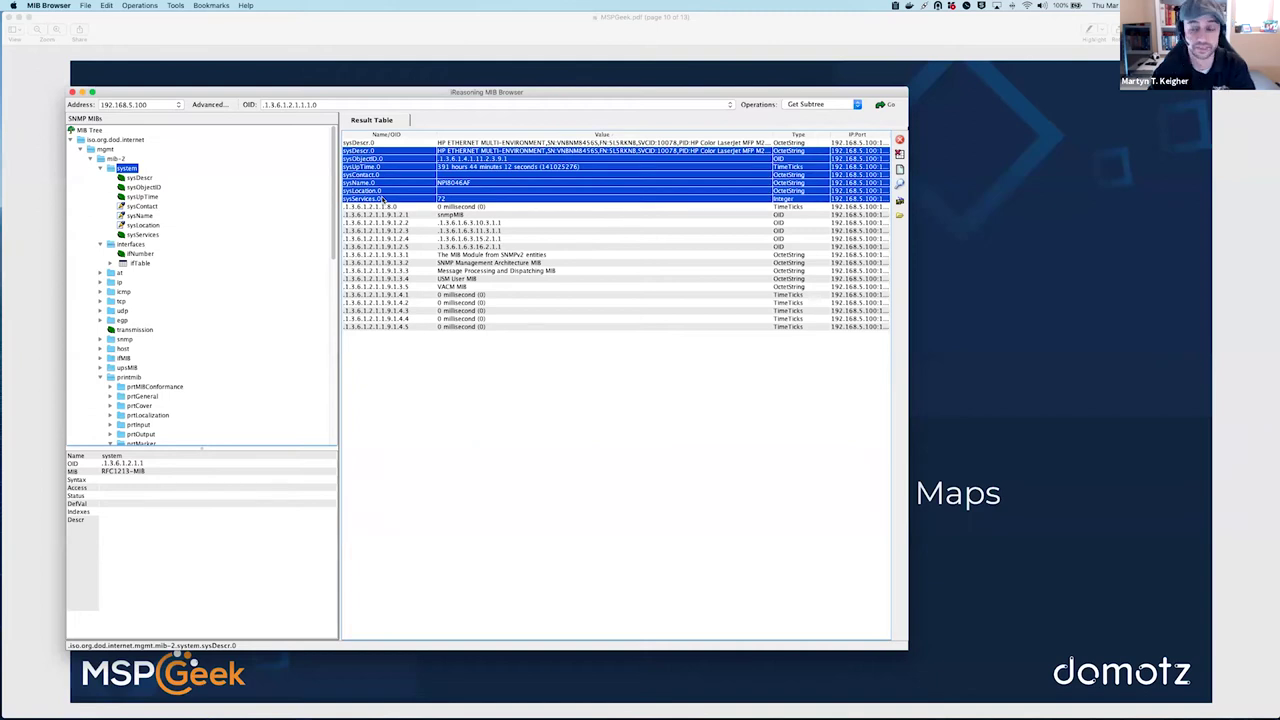
left_click(387, 158)
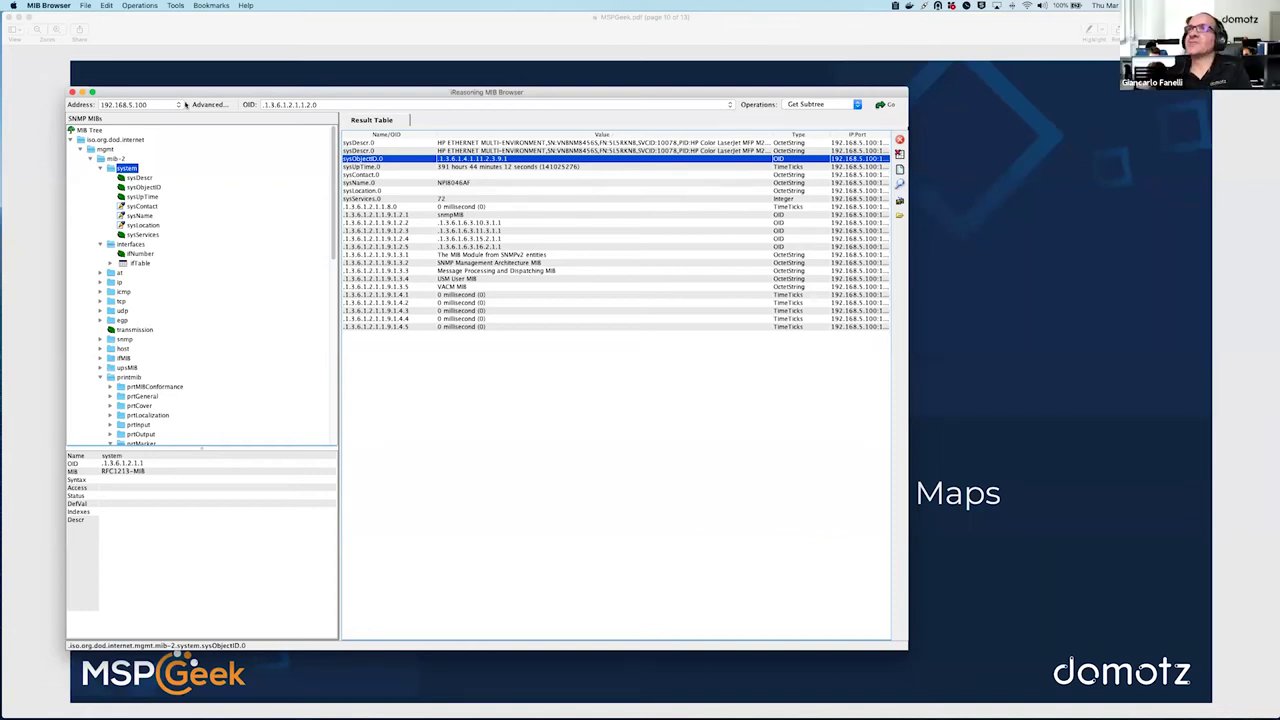
- Keeping Get Subtree, target prtMarkerSuppliesTable (1.3.6.1.2.1.43.11.1) and clear the old results
left_click_drag(597, 89, 561, 59)
left_click(785, 73)
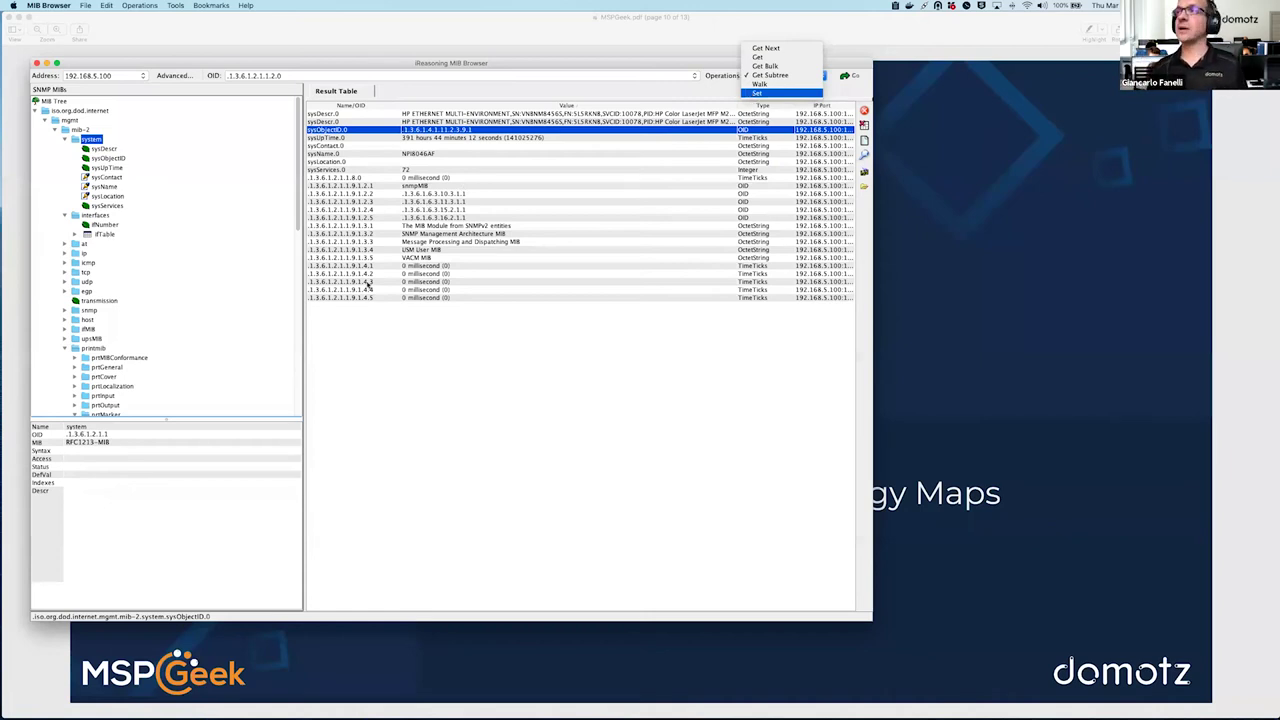
left_click(74, 414)
left_click(94, 404)
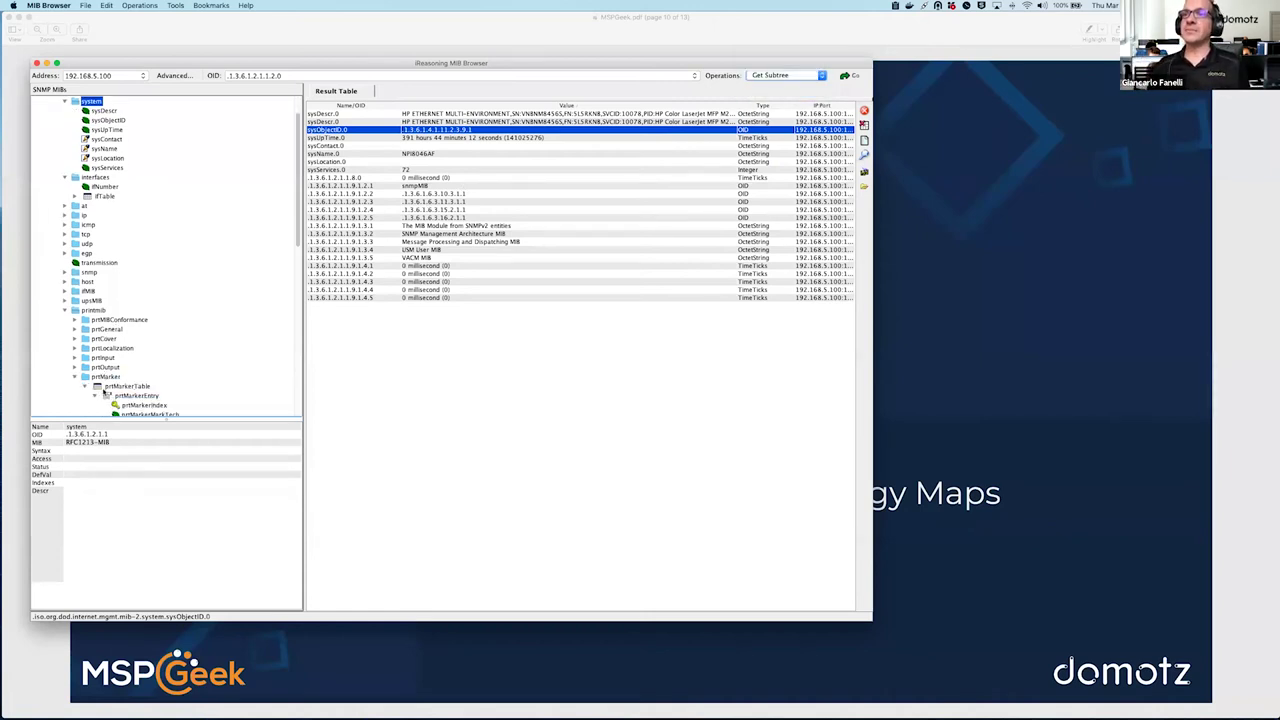
scroll(110, 350, "down", 4)
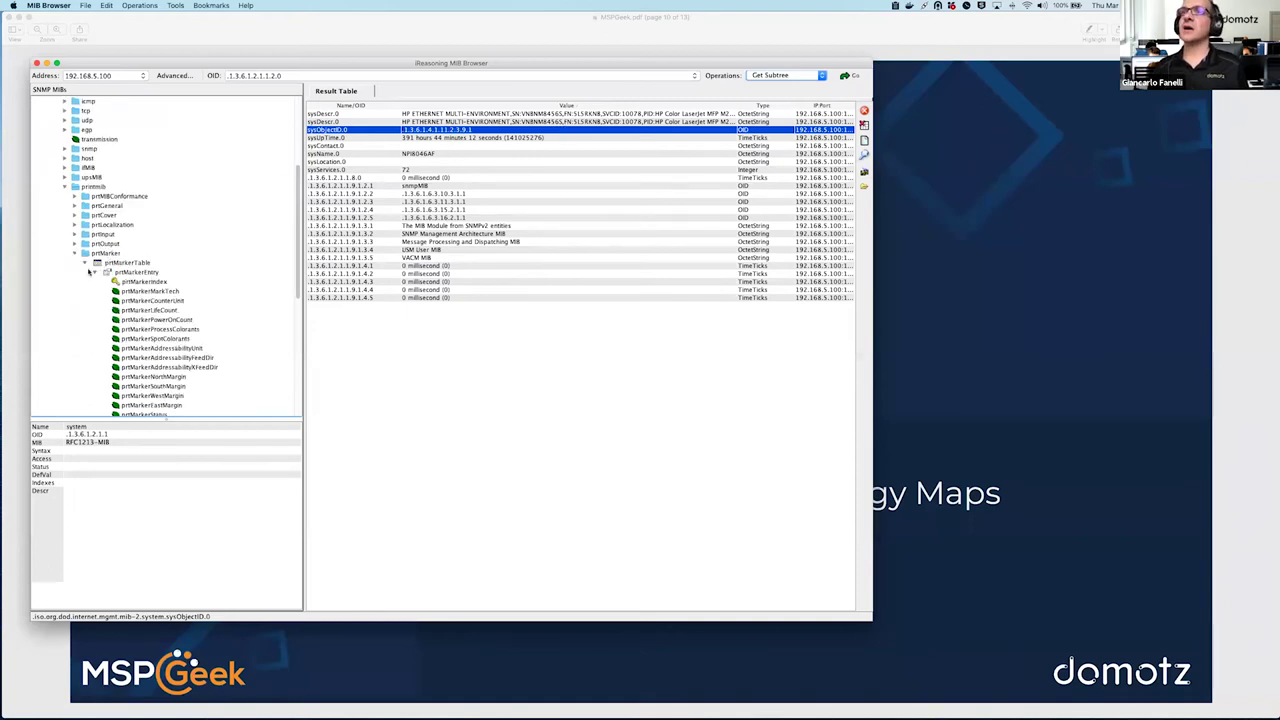
left_click(117, 263)
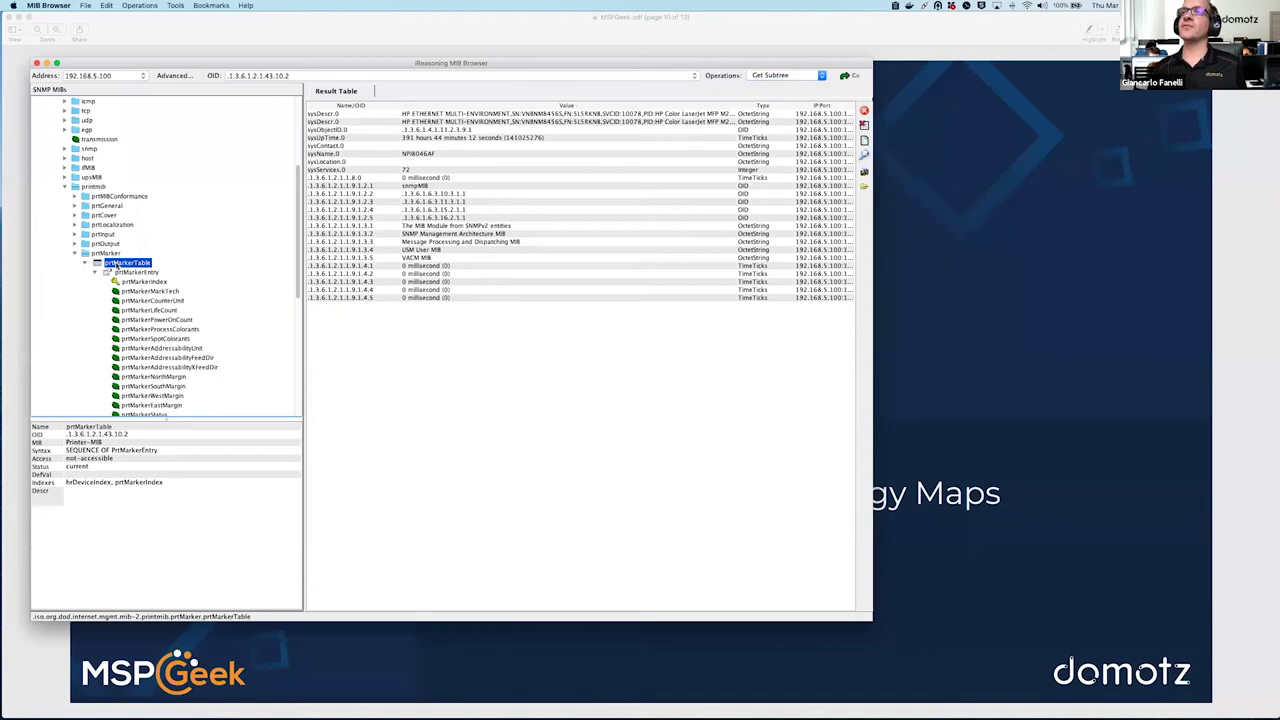
key("Left")
key("Left")
key("Left")
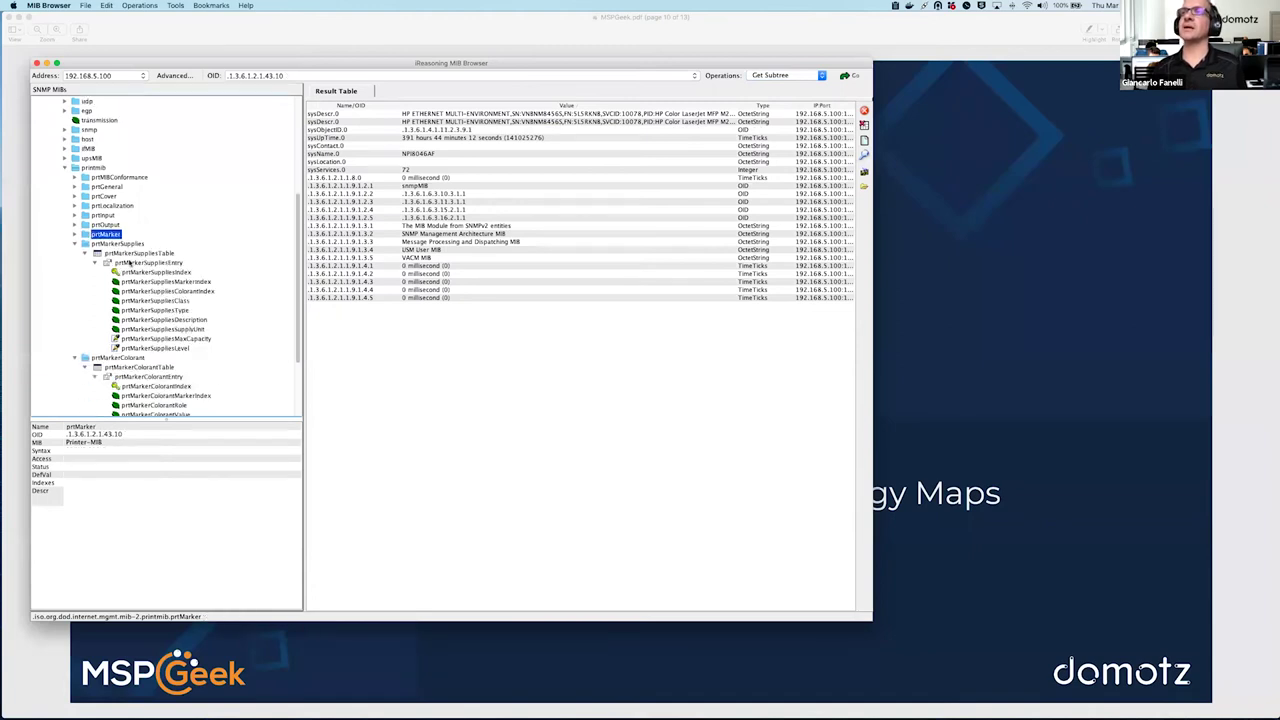
scroll(141, 276, "down", 2)
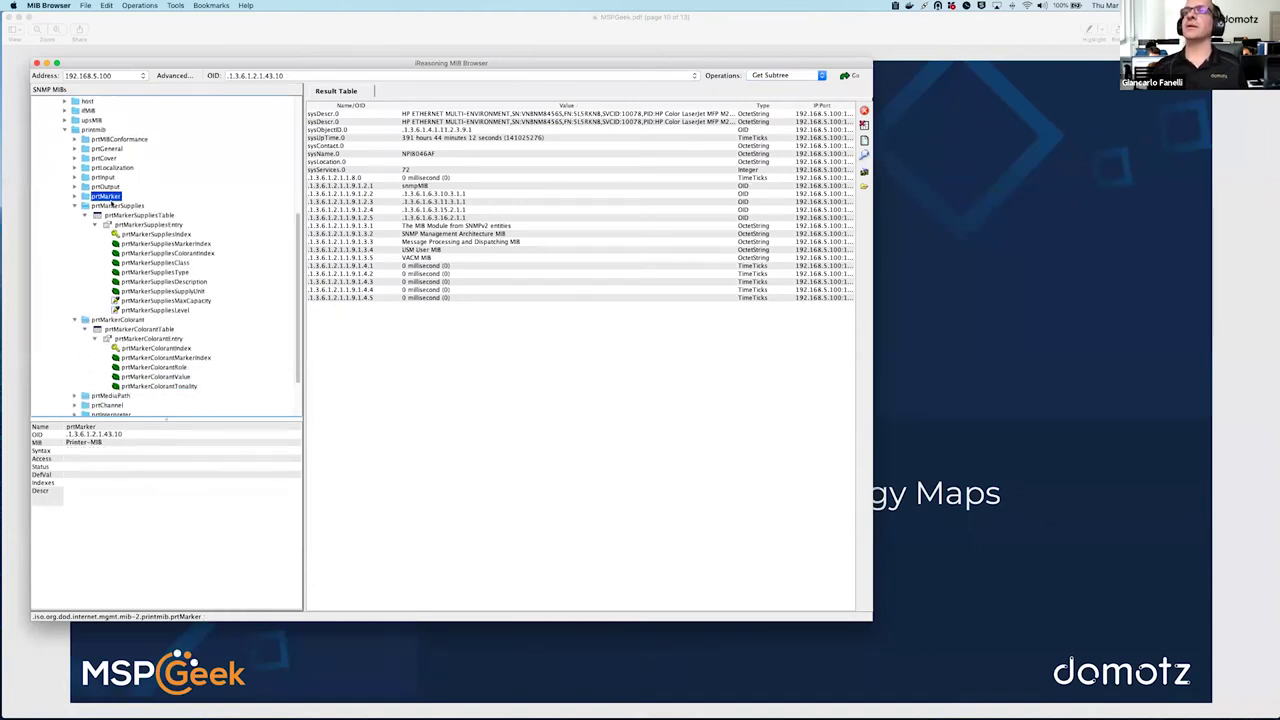
left_click(135, 215)
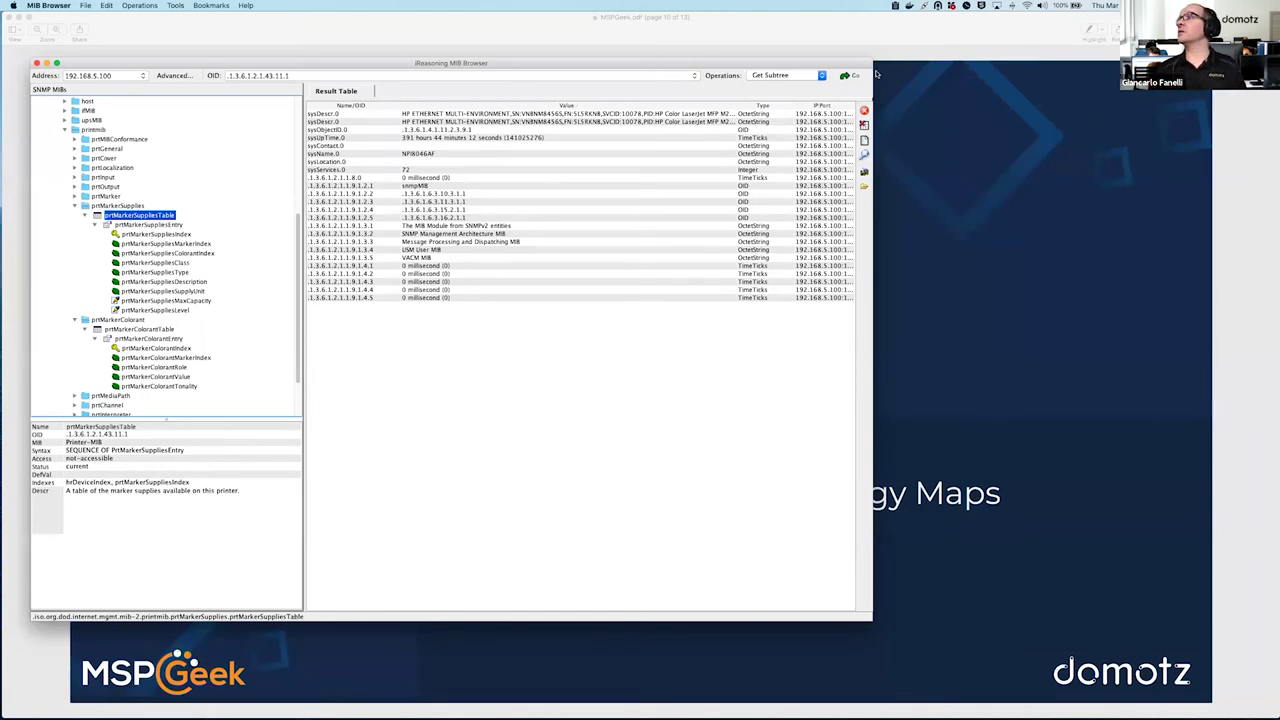
left_click(864, 110)
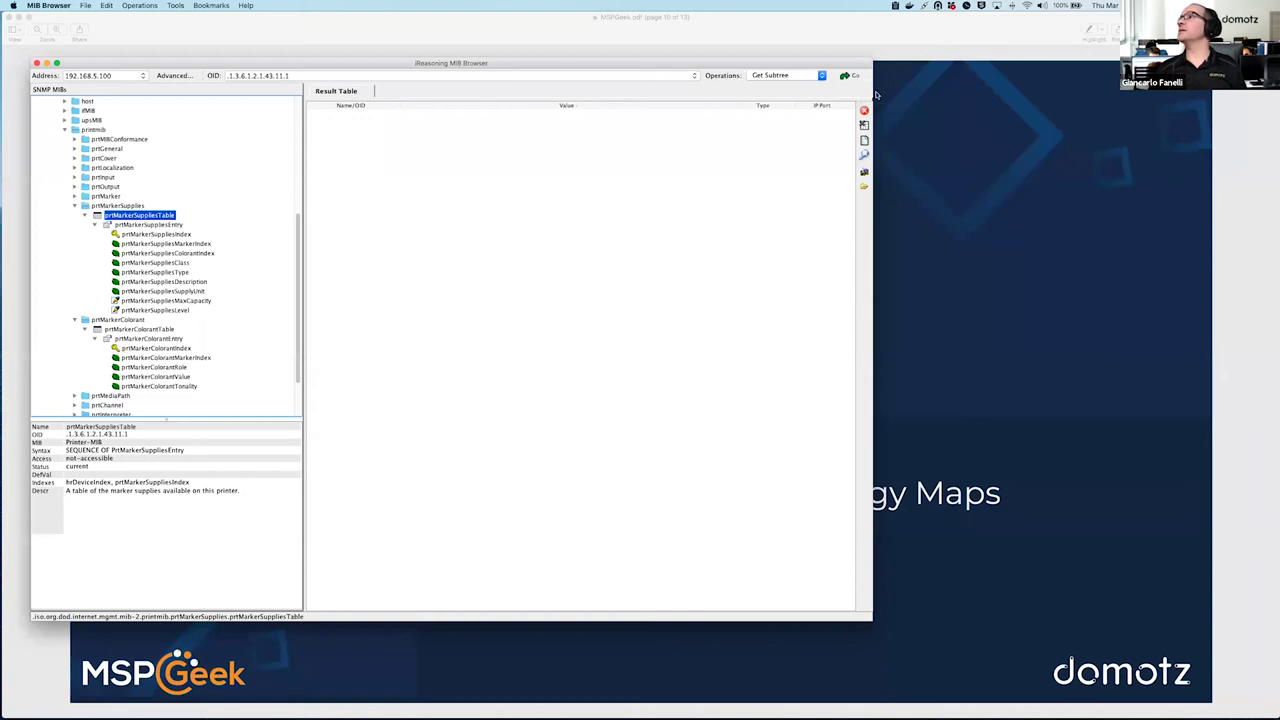
- Query prtMarkerSuppliesTable, listing four toner cartridges with max capacity 100 and their levels
left_click(847, 76)
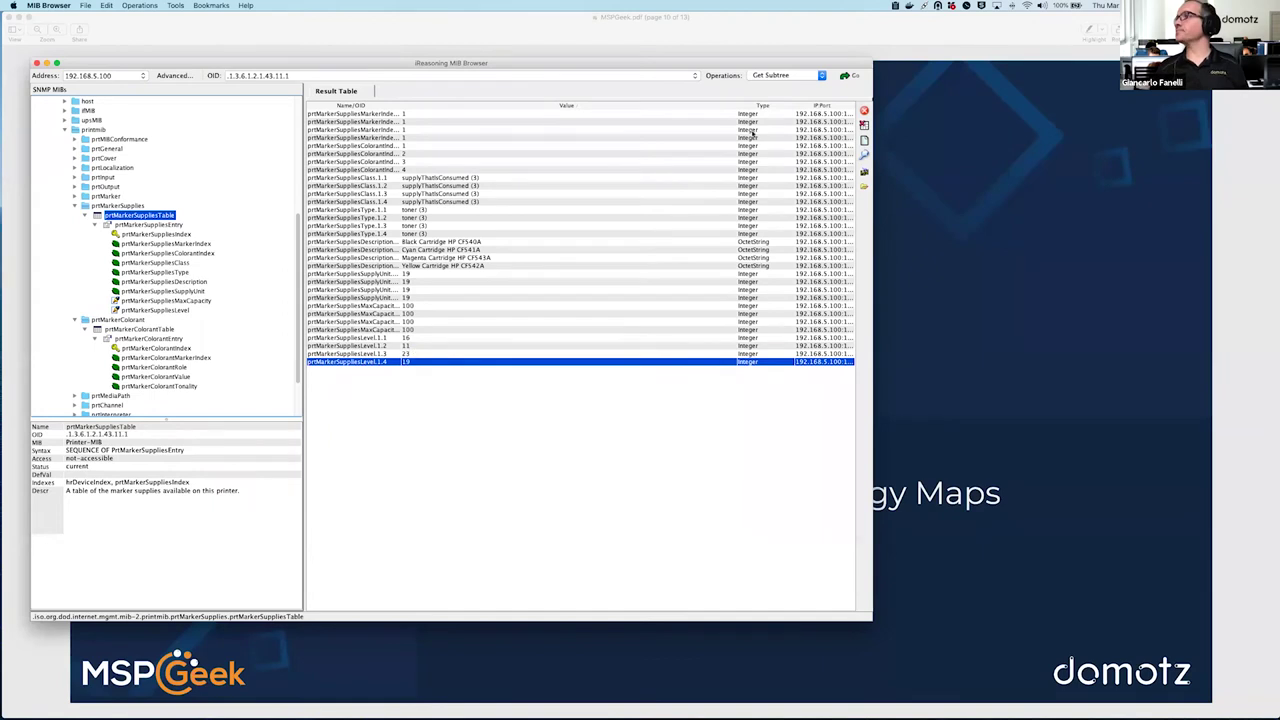
left_click_drag(541, 65, 632, 56)
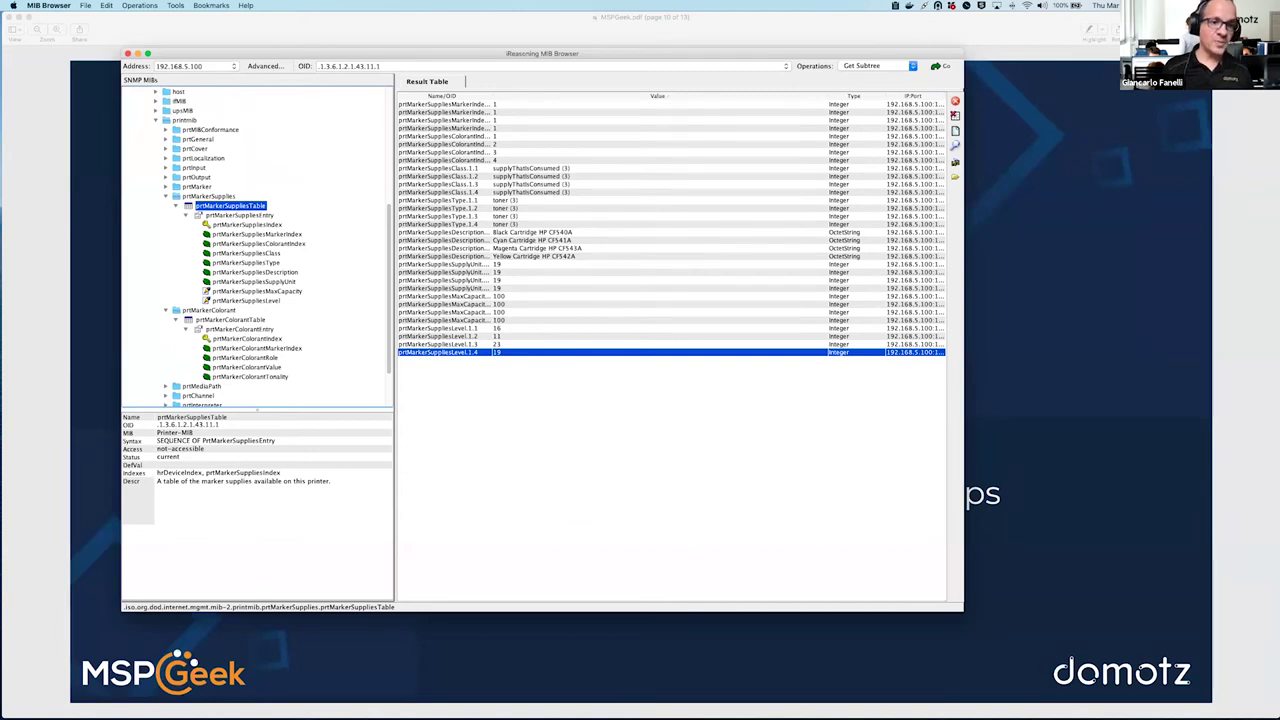
- Switch to discovery_rule.json in Sublime Text and highlight a prototype entry and the UPS output voltage name
key("super+Tab")
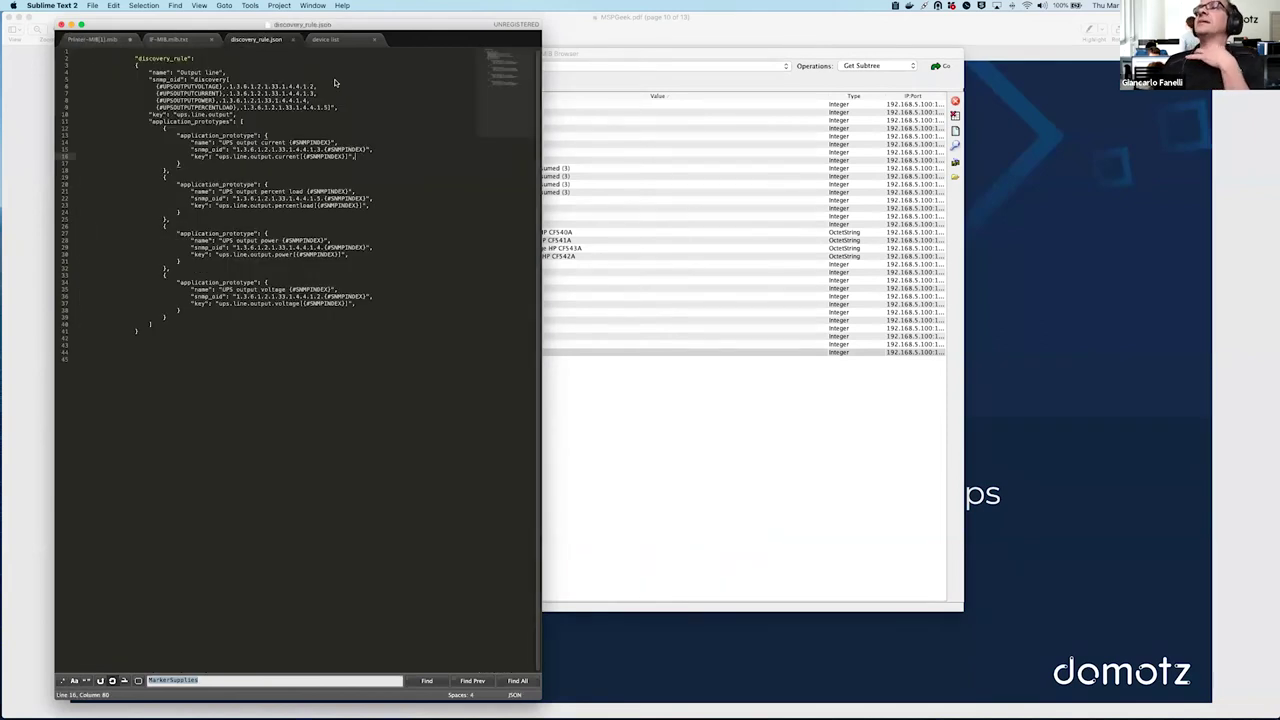
left_click_drag(222, 136, 287, 149)
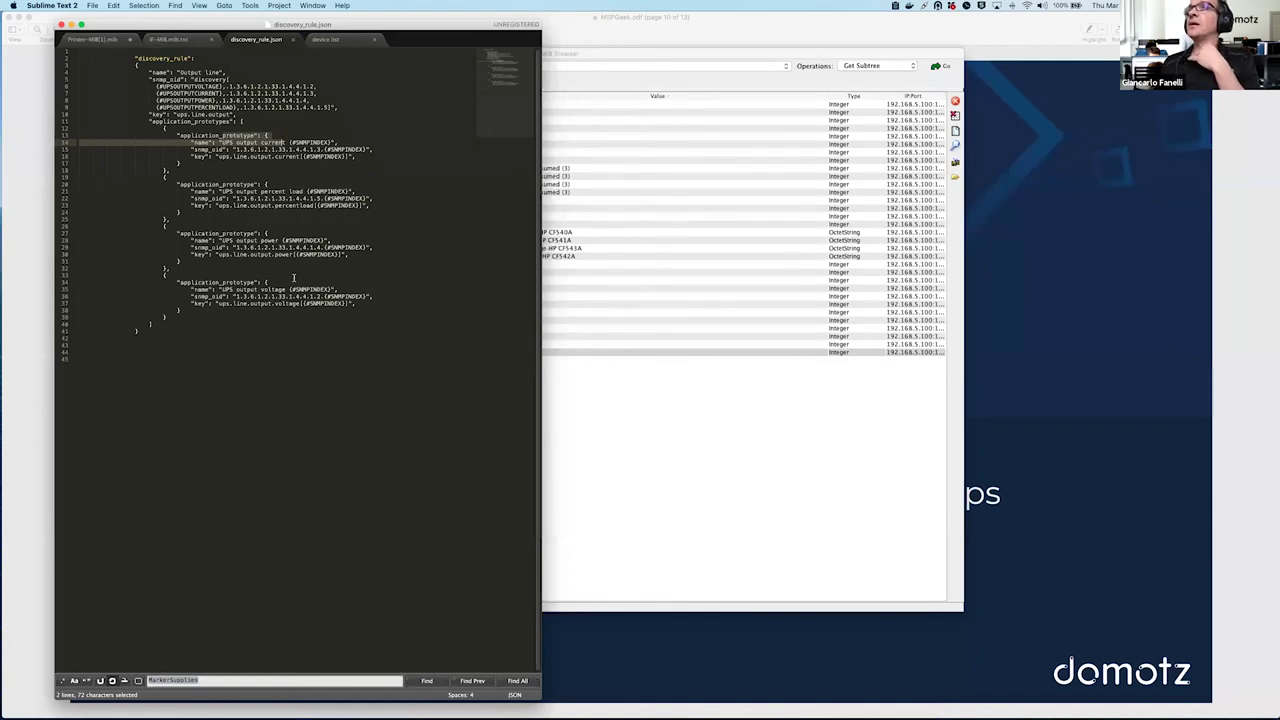
left_click_drag(221, 289, 273, 290)
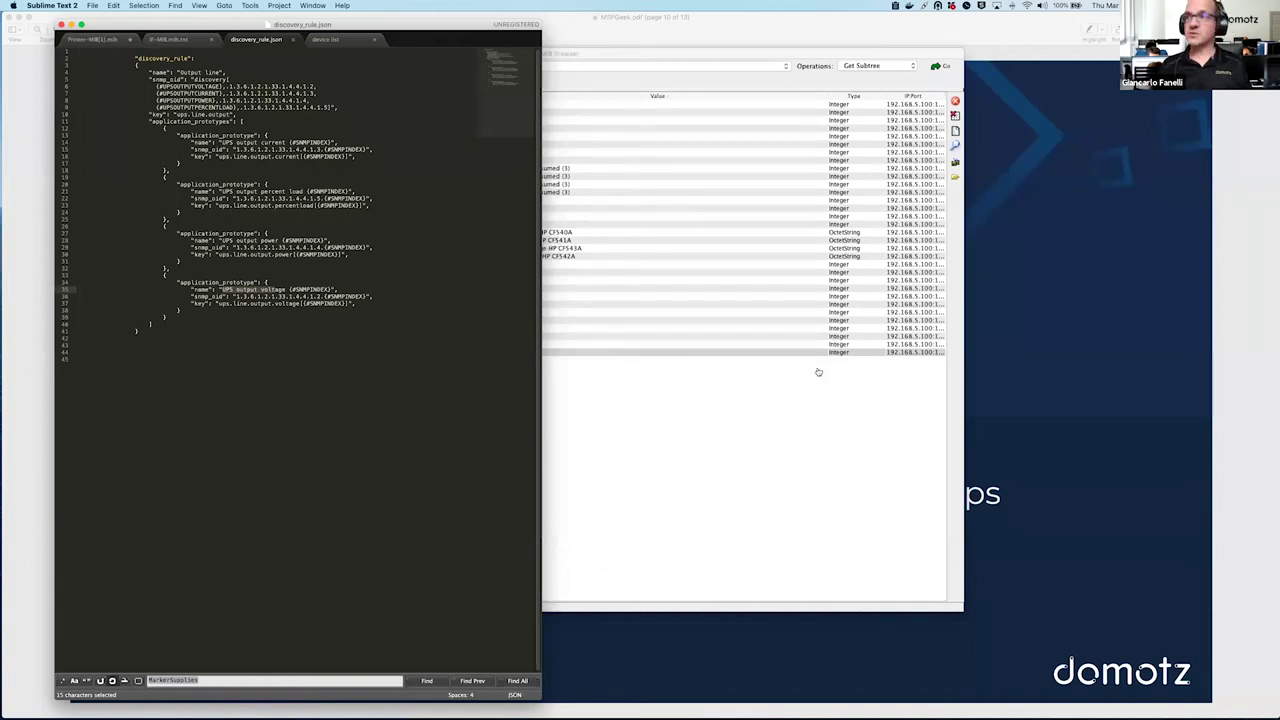
- Switch to the iTerm2 terminal with the ping output and add fresh empty prompts
key("super+Tab")
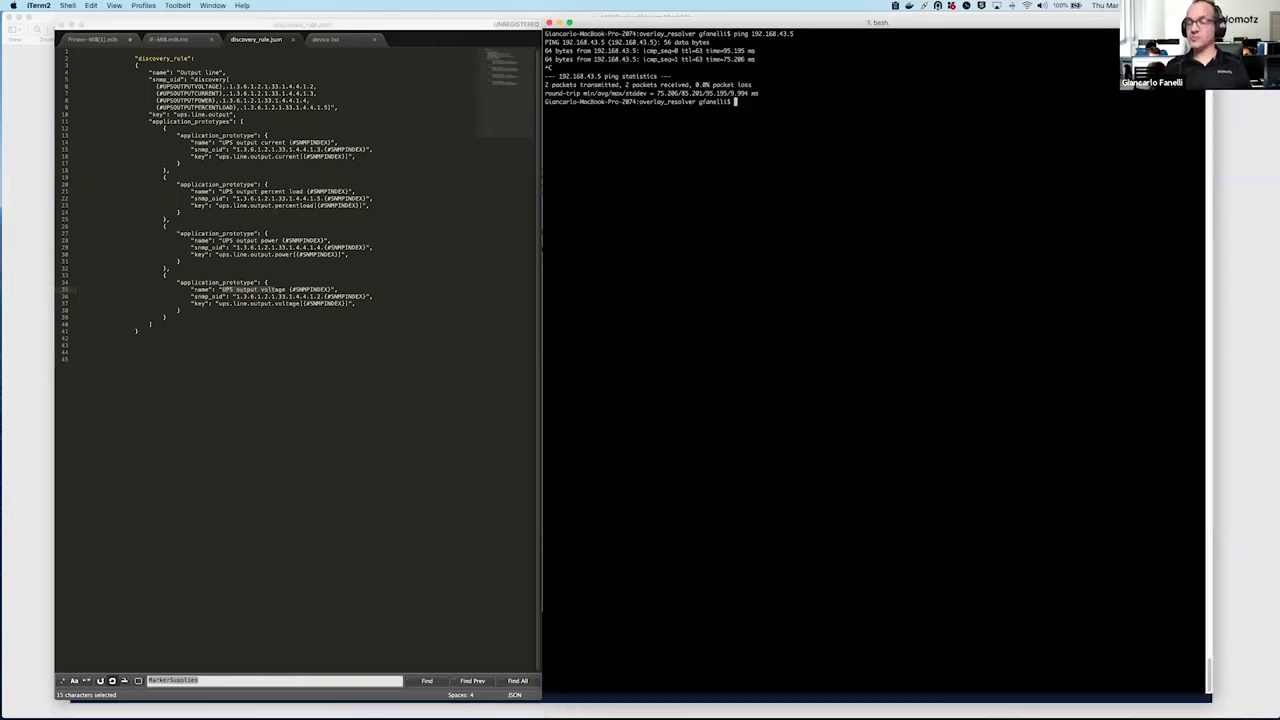
key("Return")
key("Return")
key("Return")
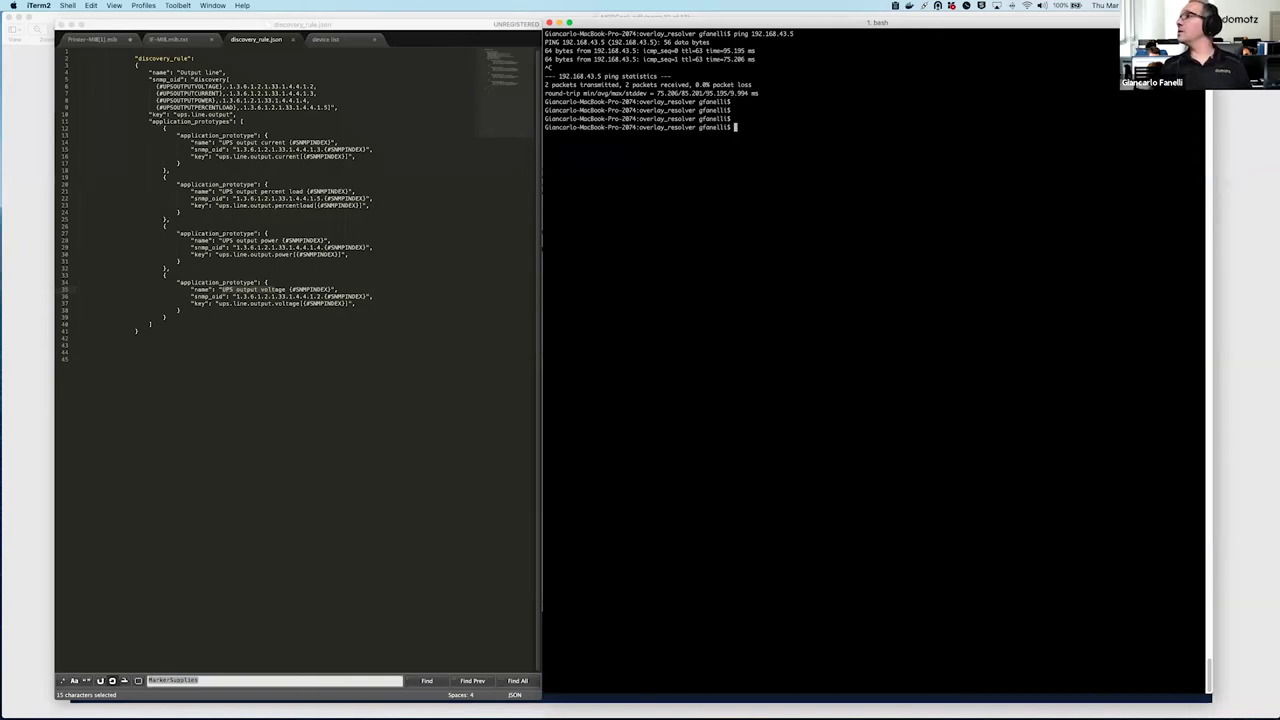
- Start a cp command with source overlay_config/discovery_config.py_ups_office
key("ctrl+r")
type("U")
key("ctrl+c")
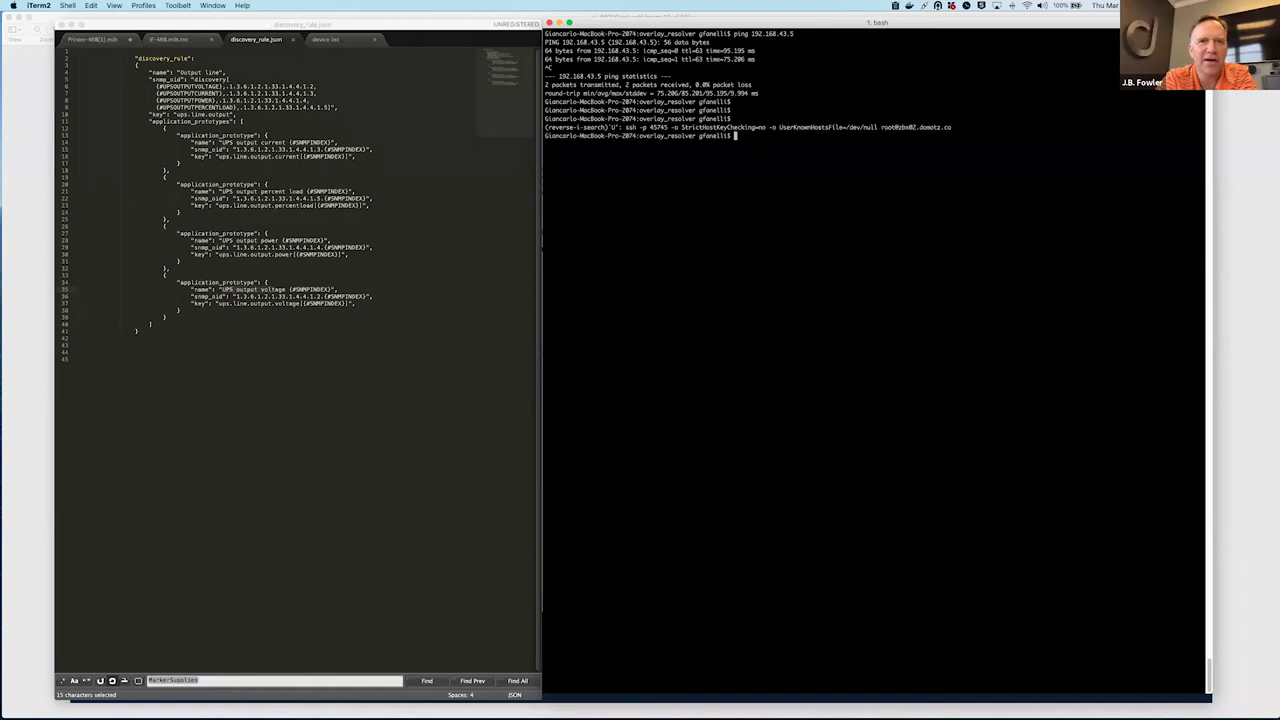
type("cp overlay.")
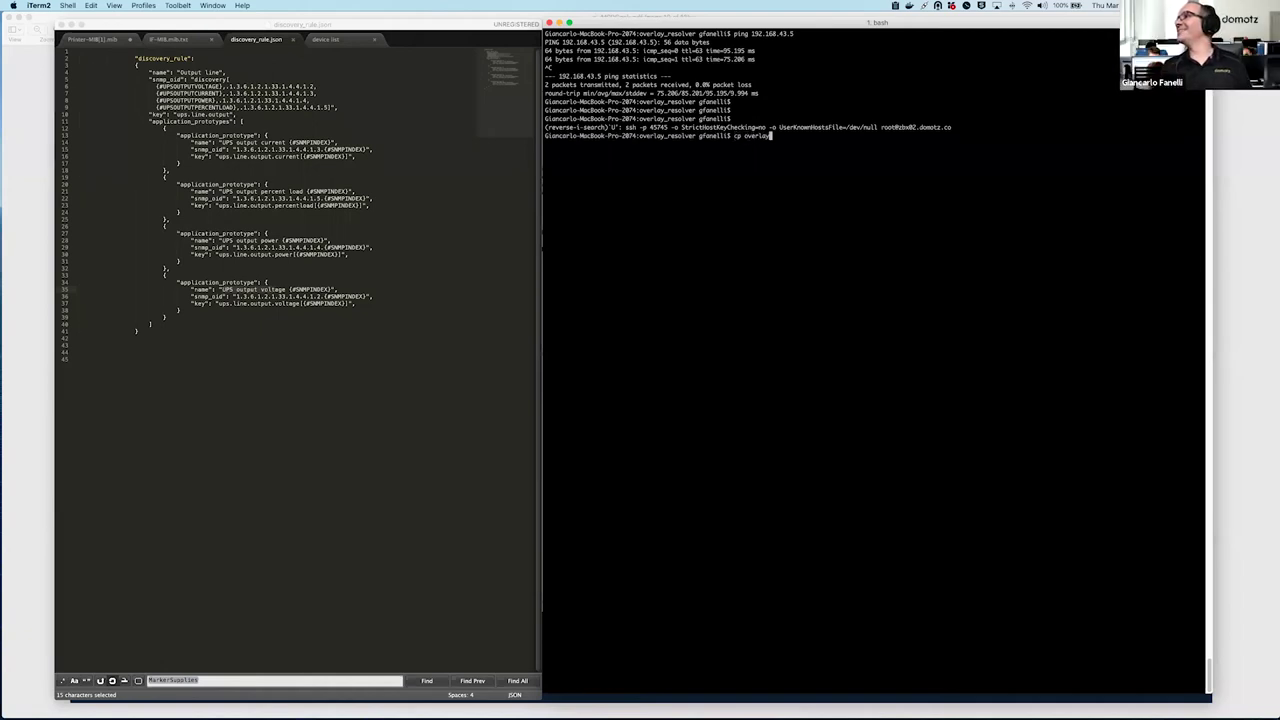
key("Tab")
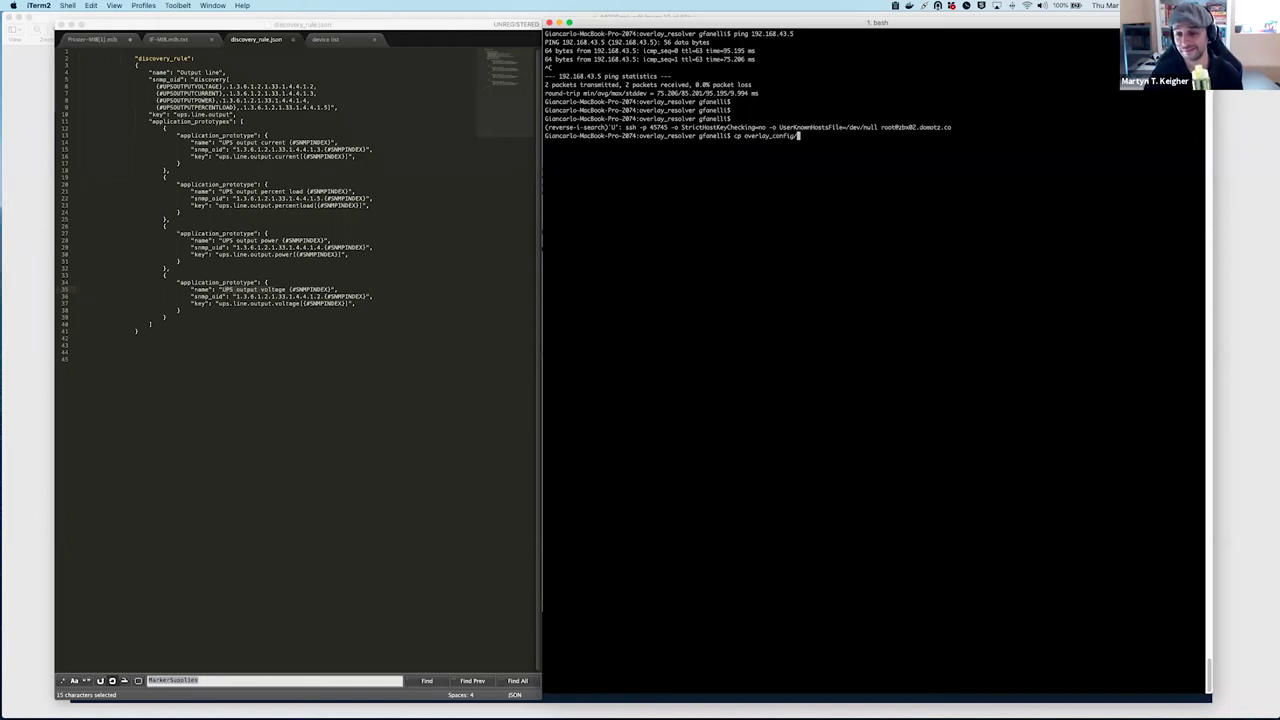
key("Tab")
key("Tab")
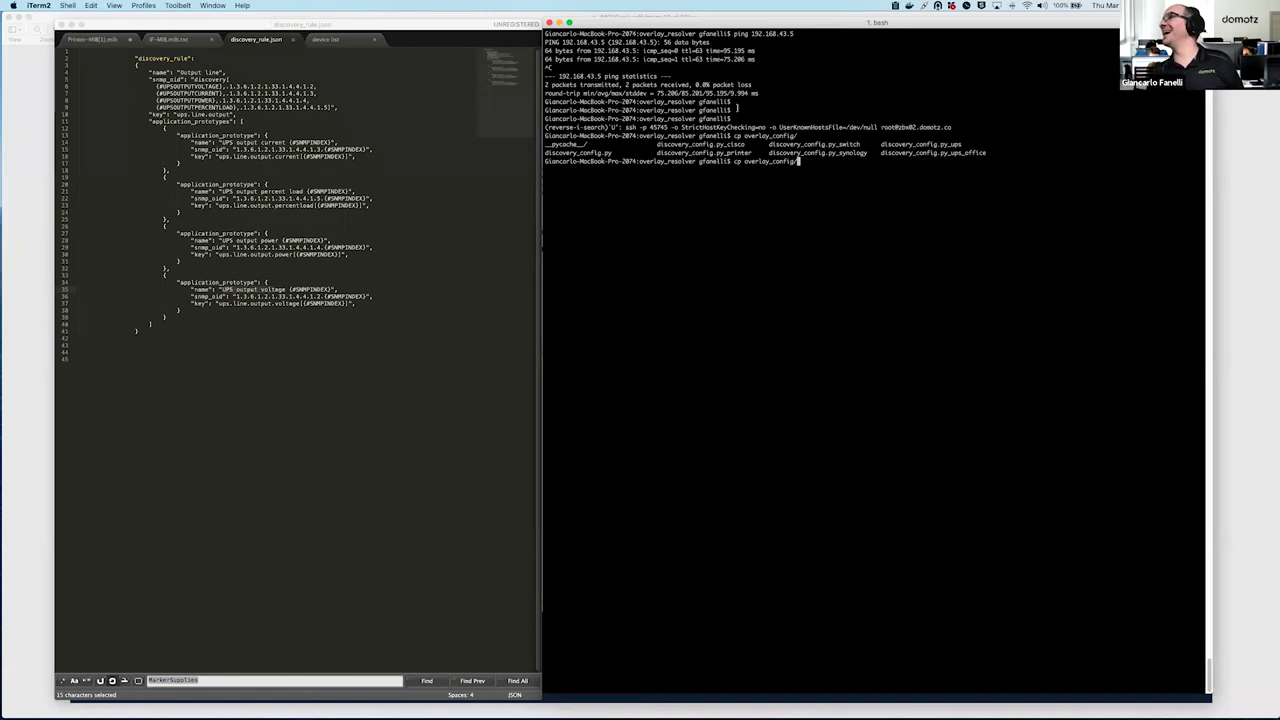
double_click(943, 152)
key("super+v")
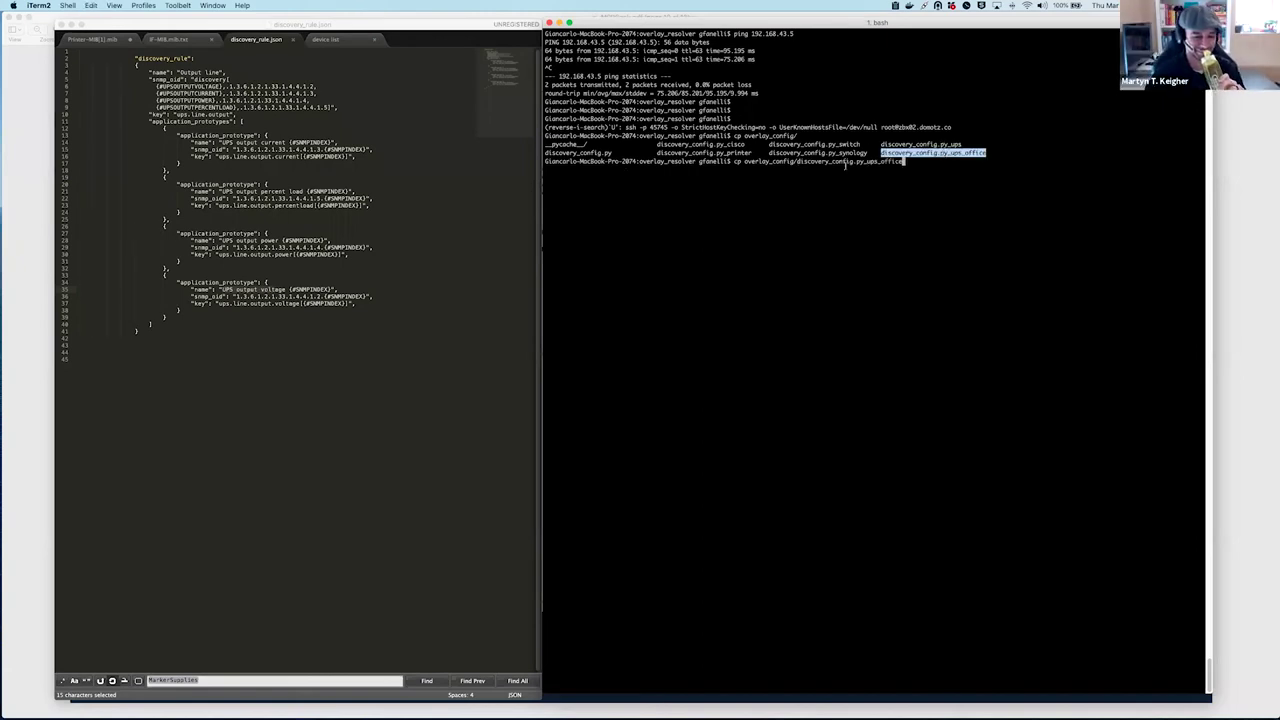
- Set the destination to overlay_config/discovery_config.py and run the copy
double_click(845, 161)
key("super+v")
key("BackSpace")
key("BackSpace")
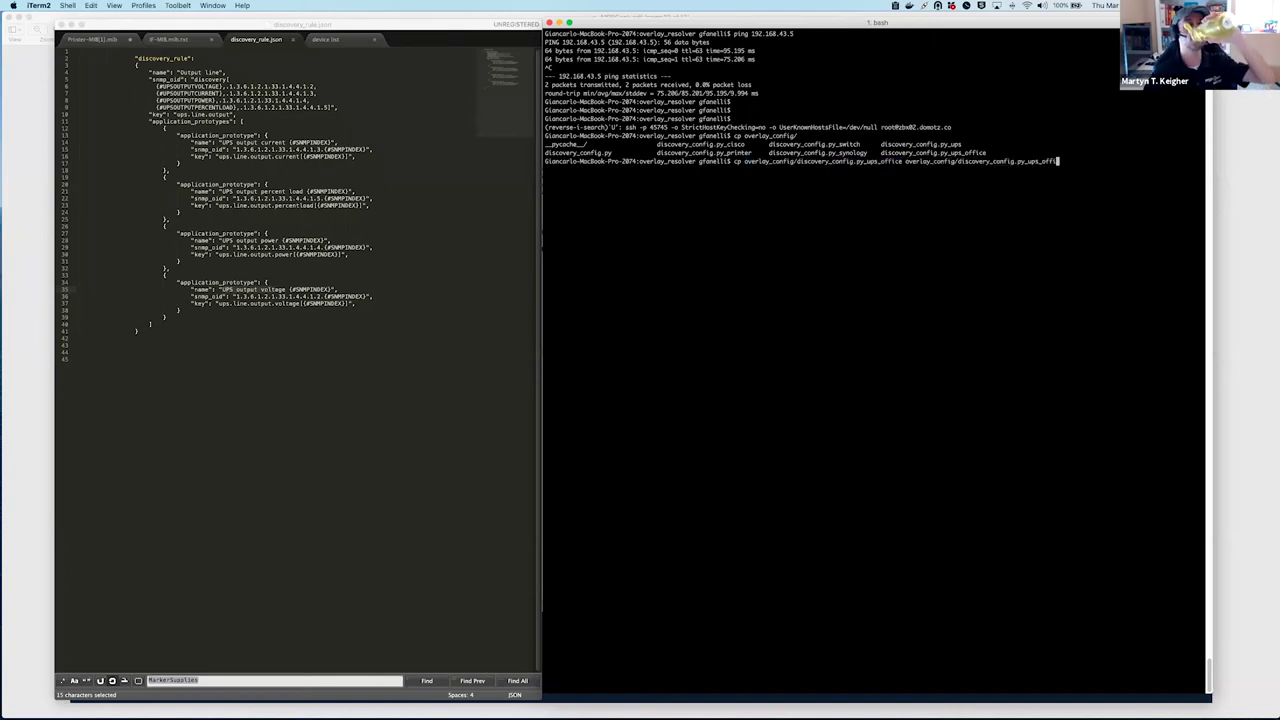
key("BackSpace")
key("BackSpace")
key("BackSpace")
key("BackSpace")
key("BackSpace")
key("BackSpace")
key("BackSpace")
key("BackSpace")
key("BackSpace")
key("Return")
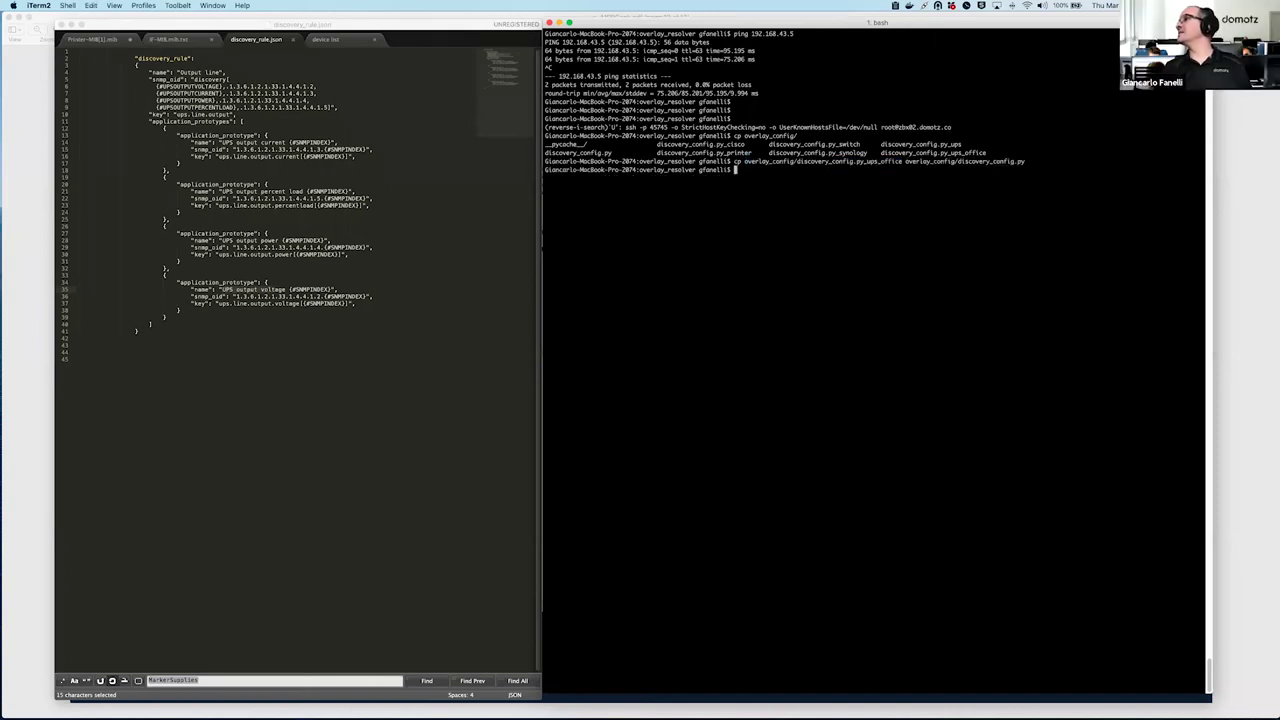
double_click(981, 161)
- Cat discovery_config.py and check UPS host 192.168.43.143 and root_dir ./overlay/ups
type("cat")
key("super+v")
key("Return")
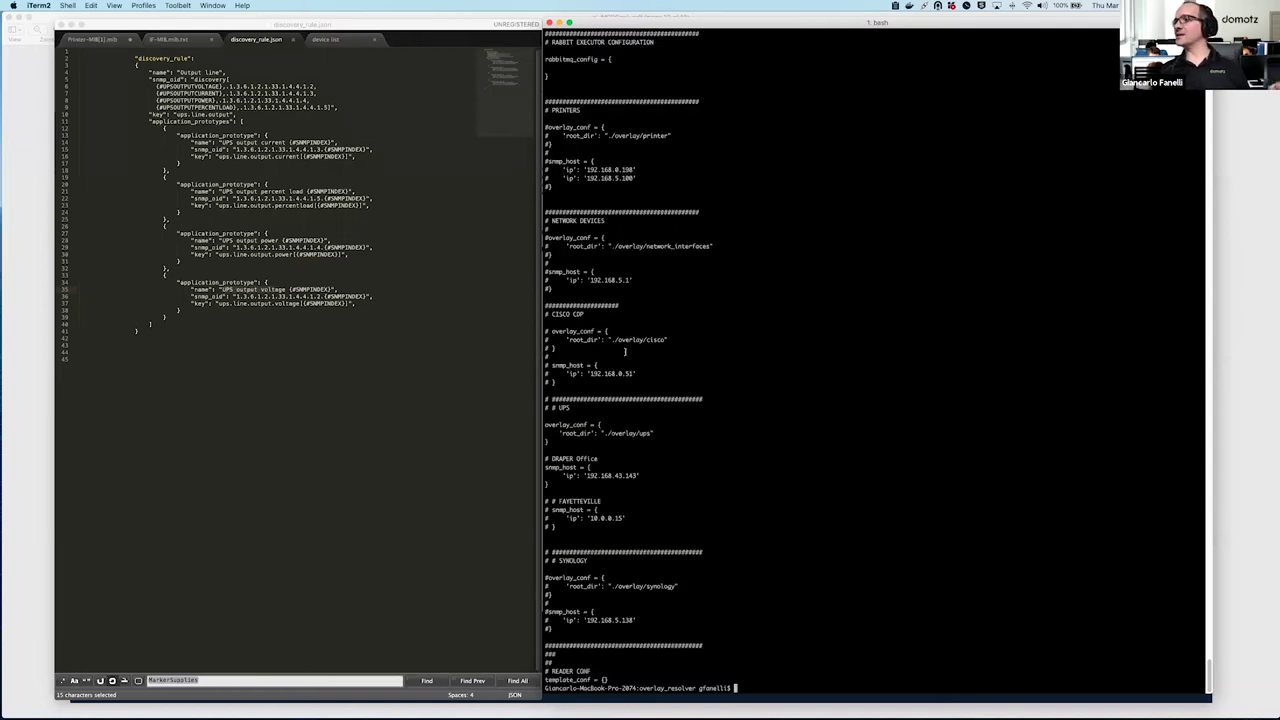
scroll(616, 481, "up", 1)
left_click_drag(640, 491, 586, 492)
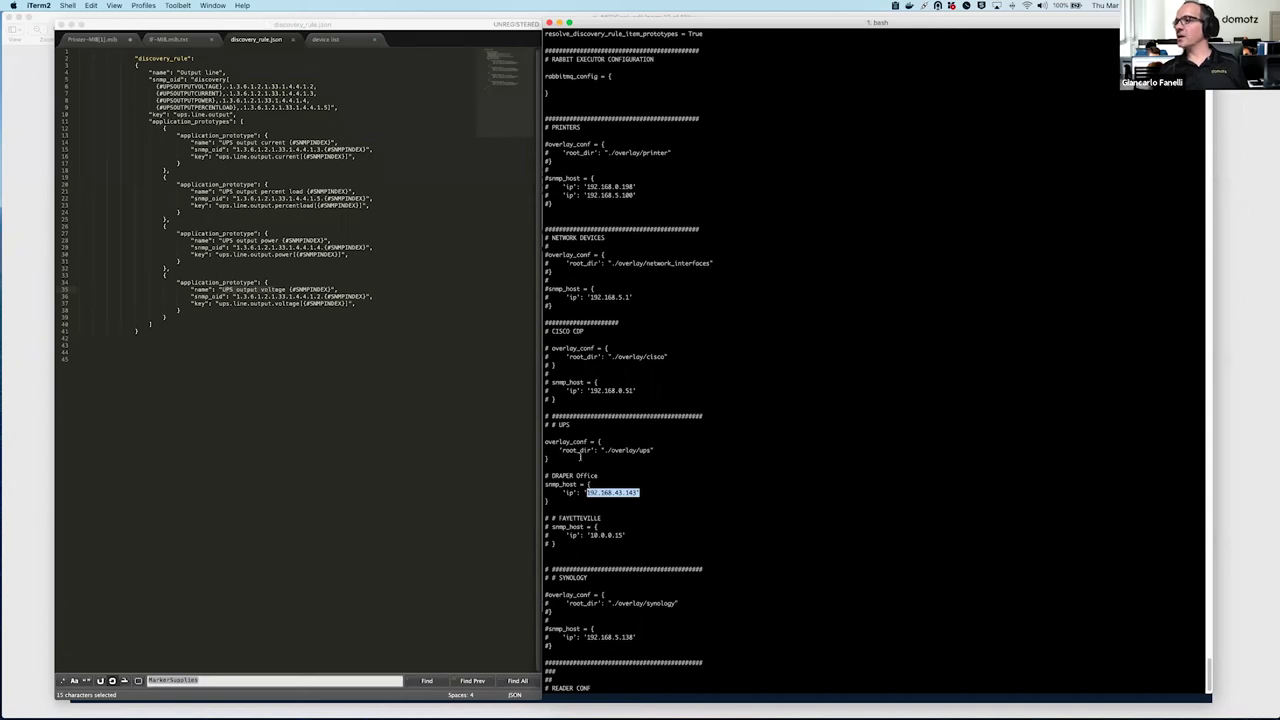
double_click(620, 451)
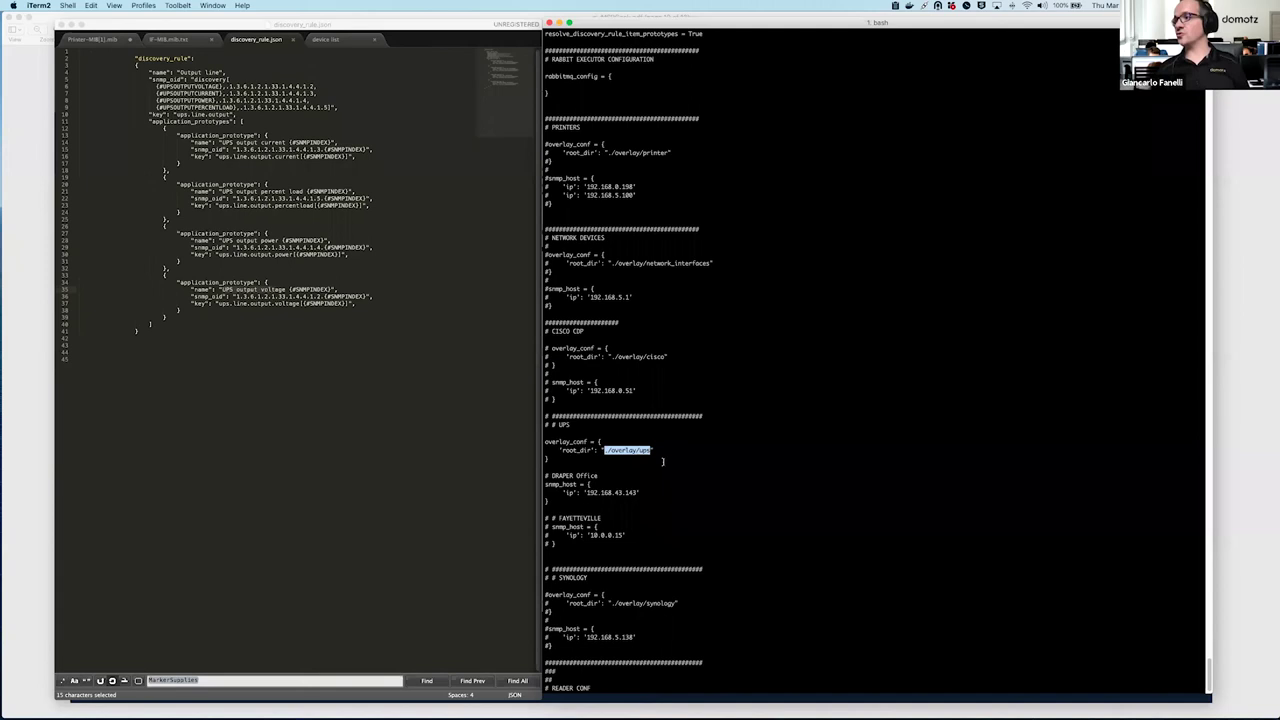
scroll(702, 502, "down", 1)
left_click(692, 520)
- Run ./docker_overlay_resolver.sh in iTerm2 and go to the discovery rule editor
type("./doc")
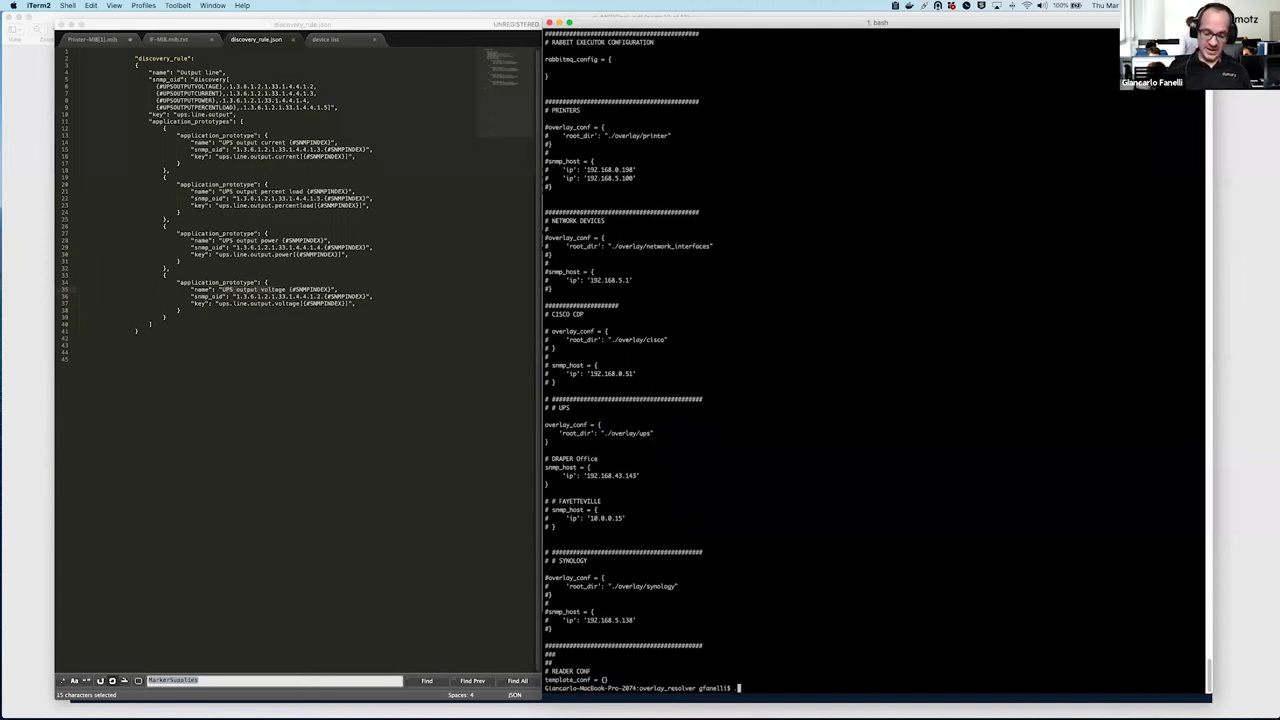
key("Tab")
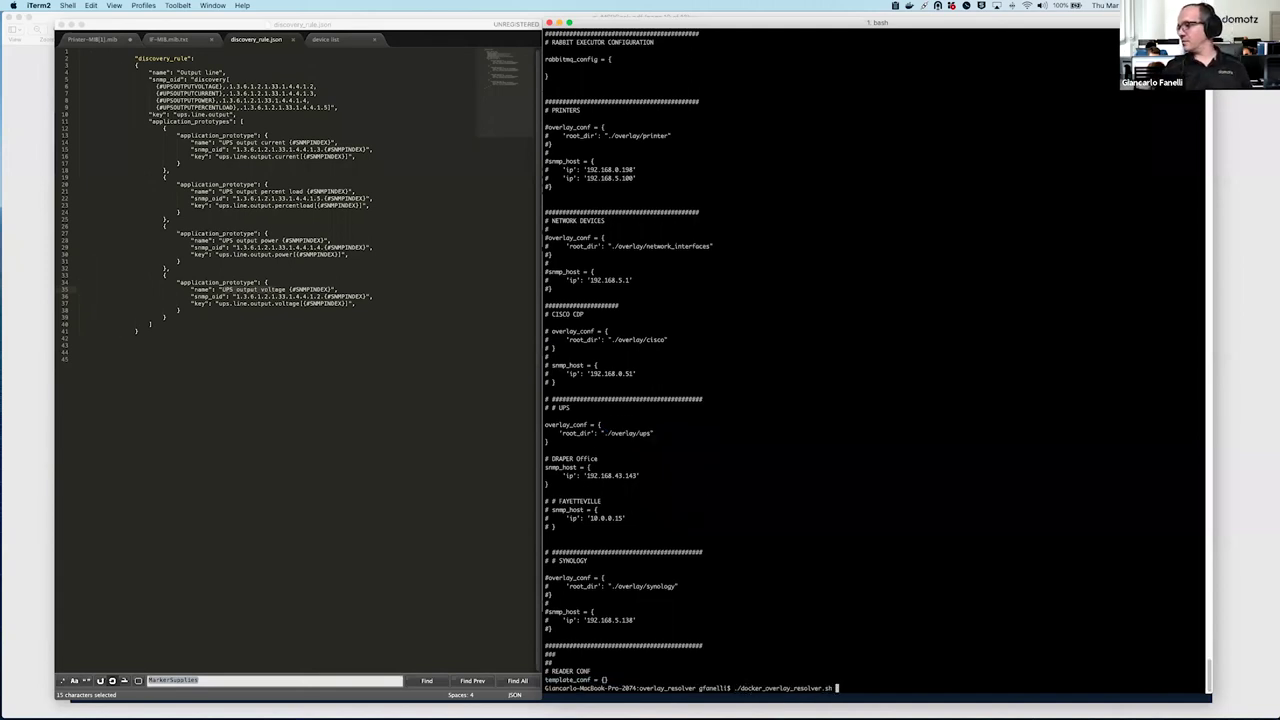
key("Return")
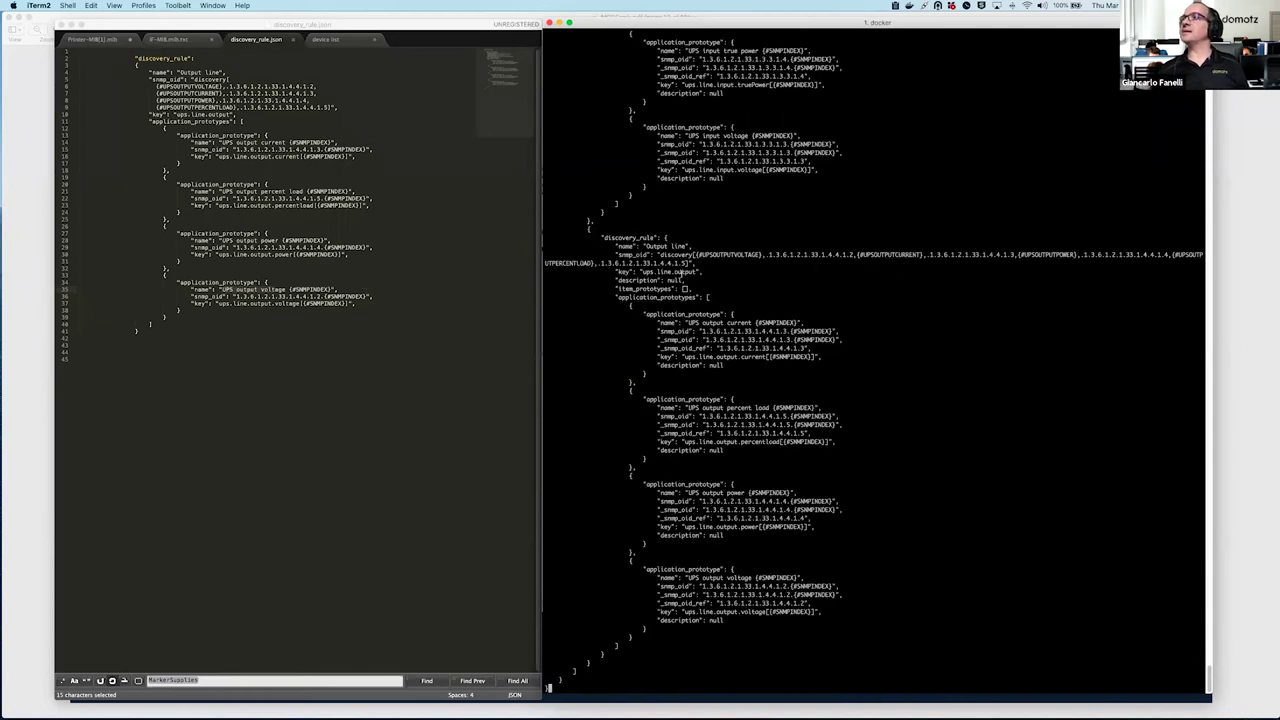
left_click(197, 93)
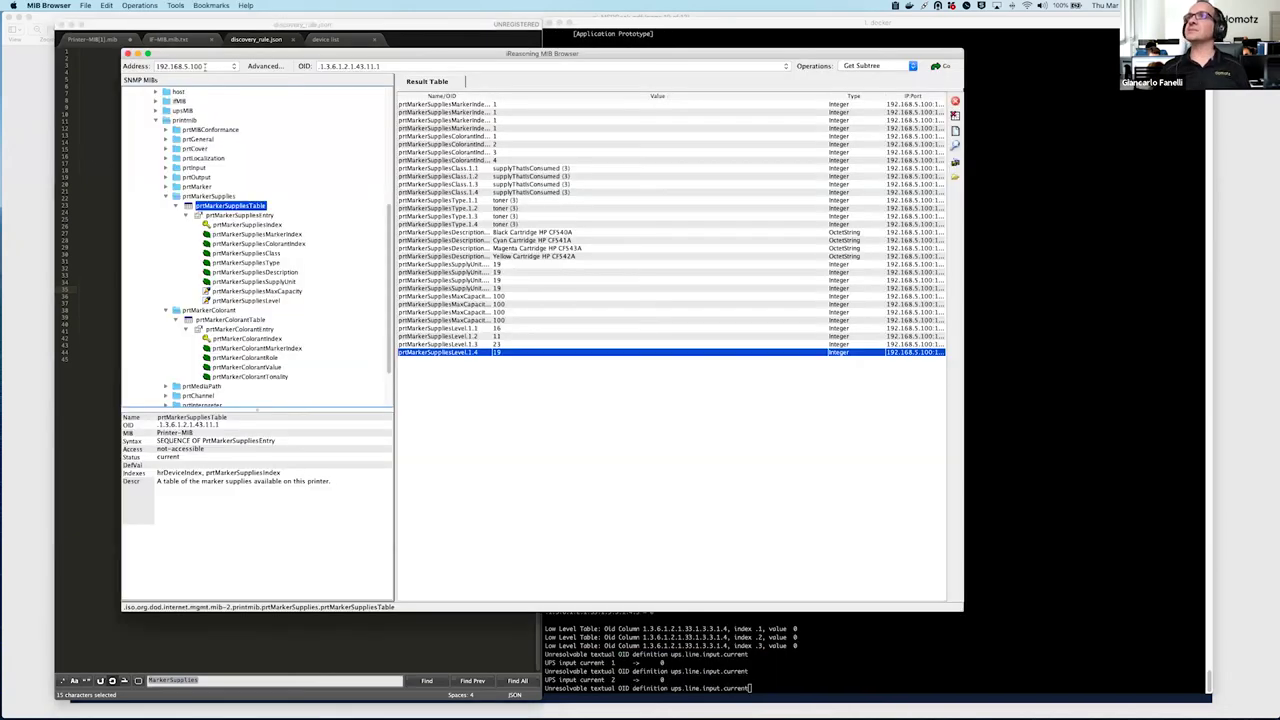
- In the MIB Browser, replace the agent address with 192.168.43.5
key("super+Tab")
left_click(186, 66)
key("super+a")
type("192.168.43.5")
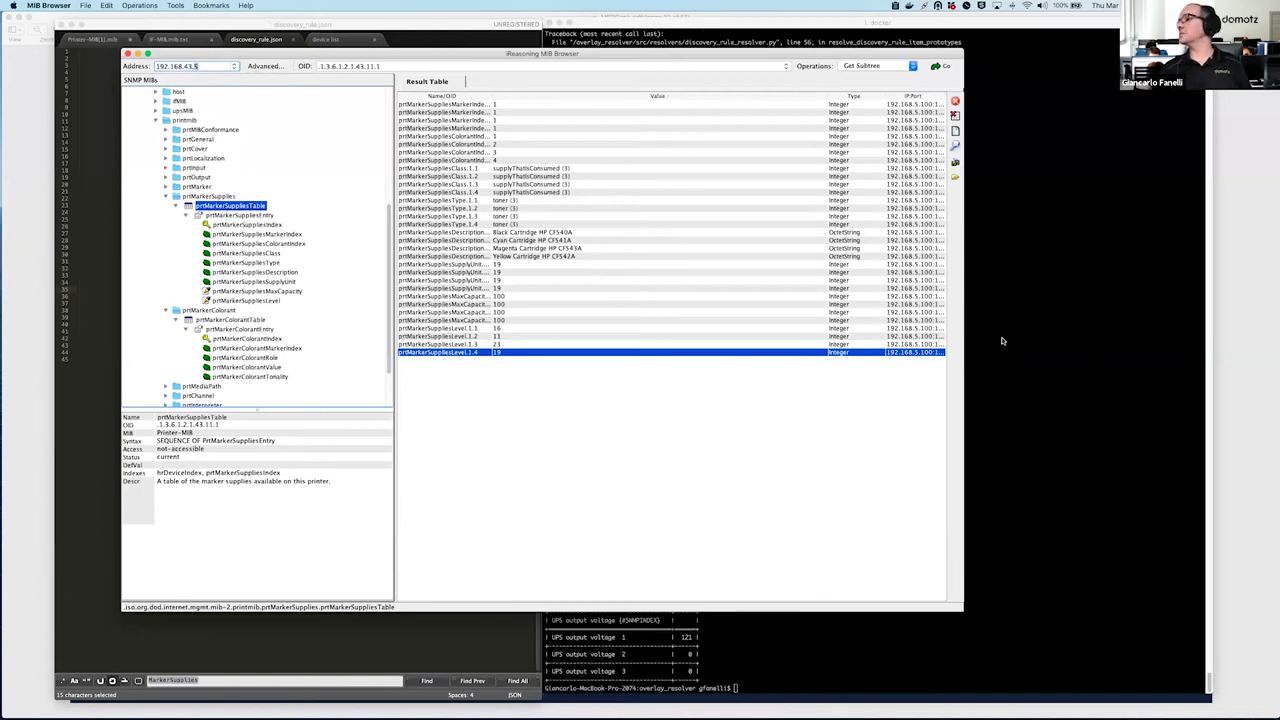
- Bring the terminal forward and scroll the resolver output back to the docker_overlay_resolver.sh command
left_click(987, 341)
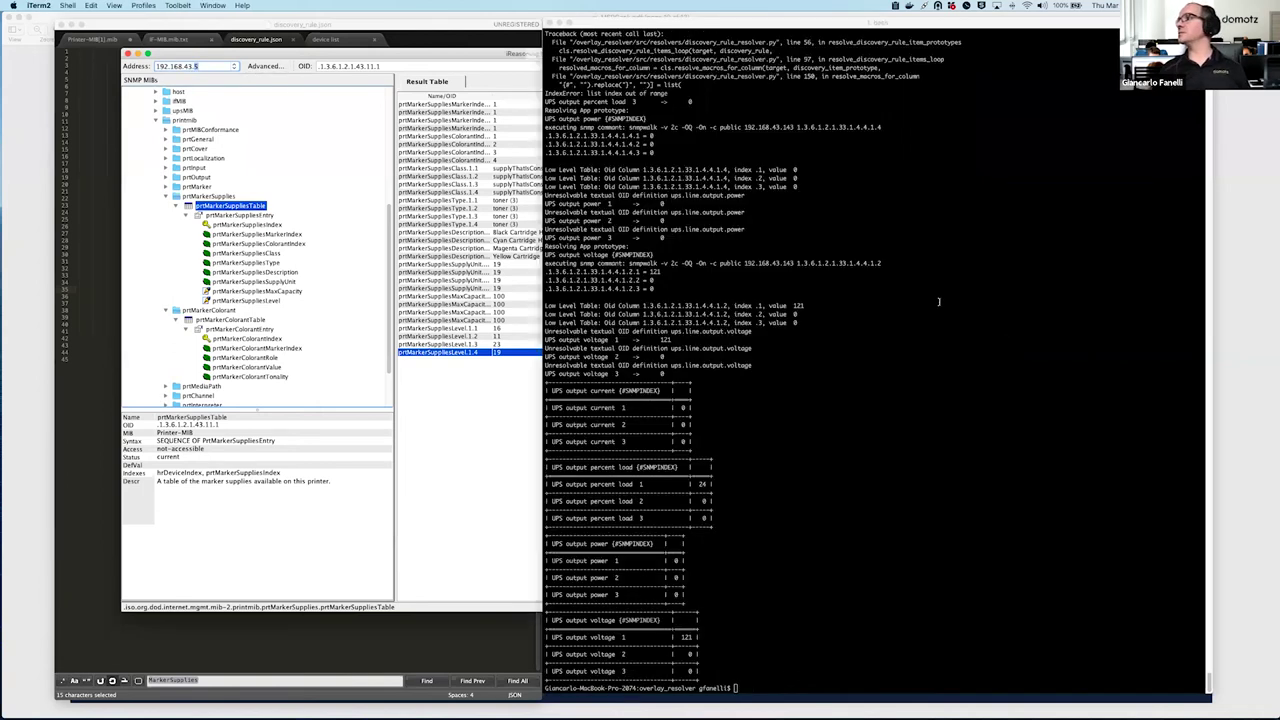
scroll(938, 302, "up", 15)
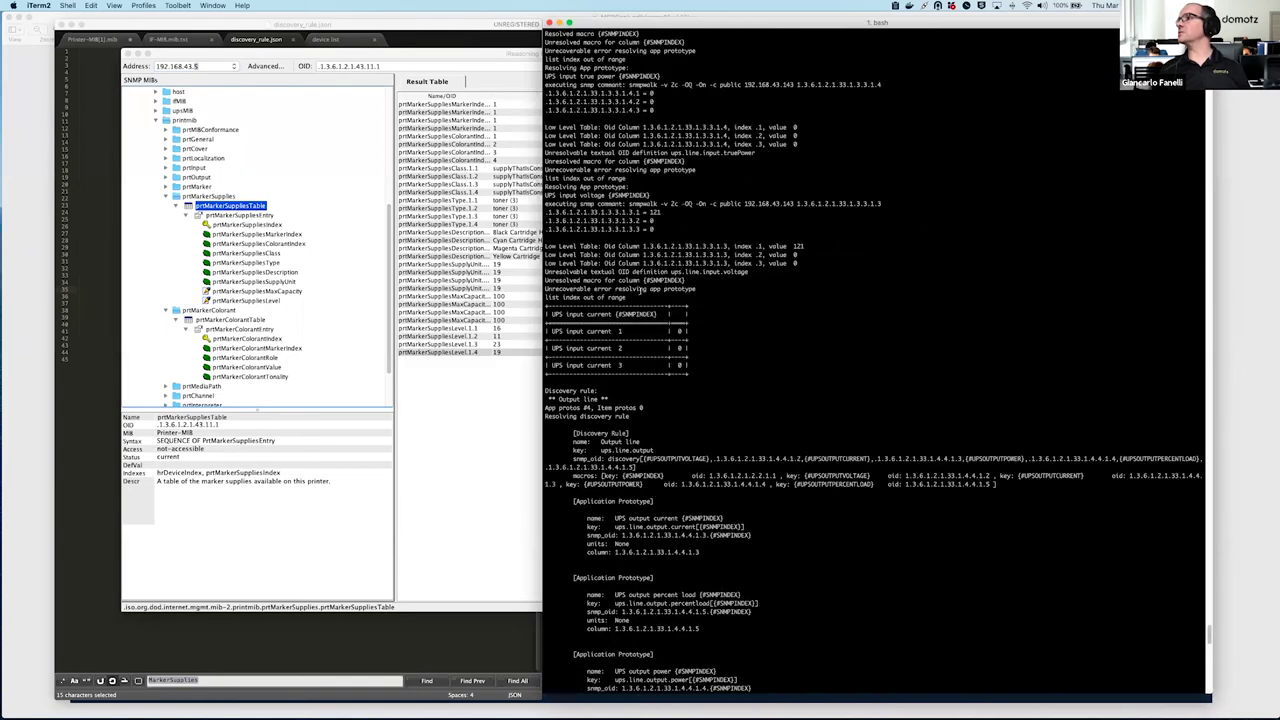
scroll(641, 303, "up", 20)
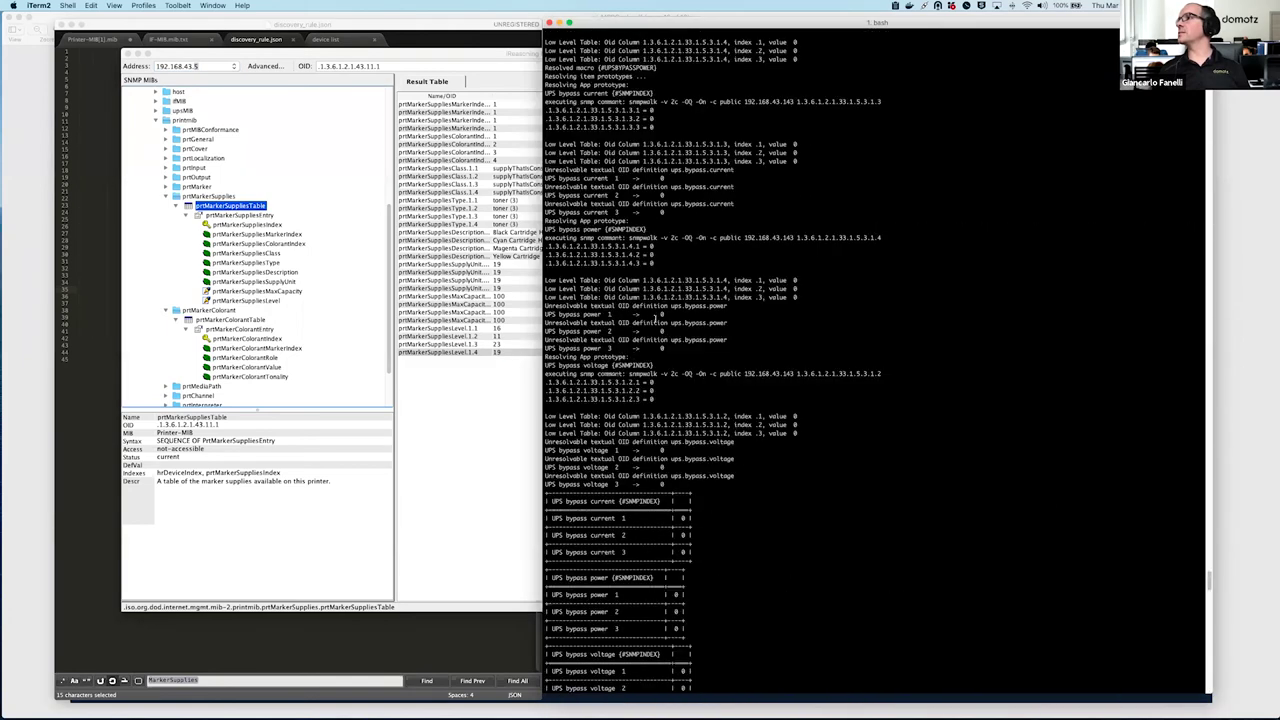
scroll(656, 319, "up", 20)
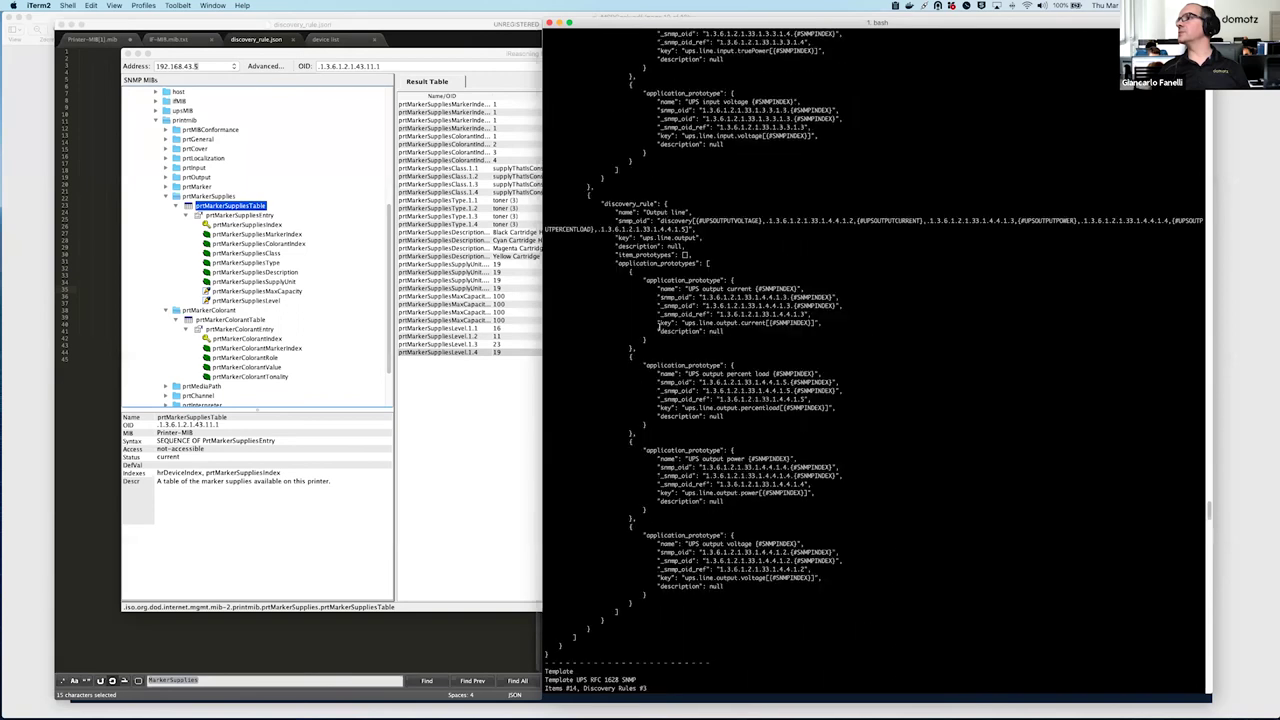
scroll(658, 325, "up", 20)
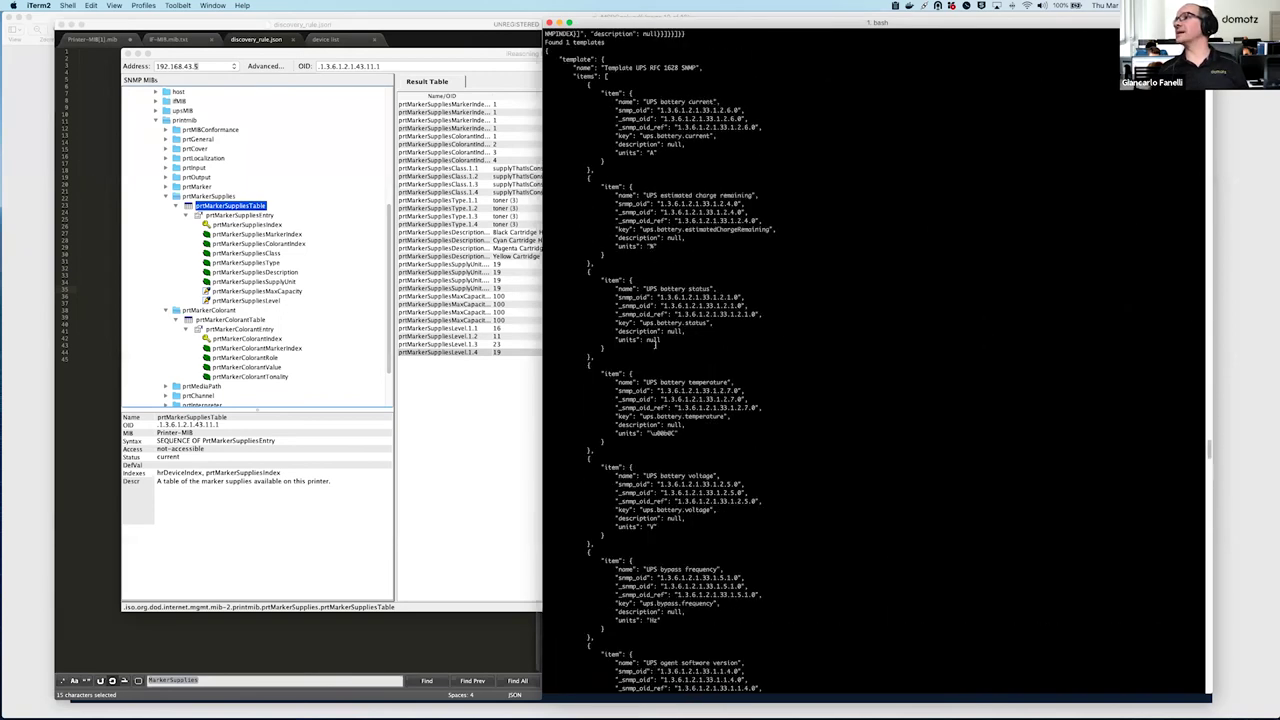
scroll(657, 349, "up", 10)
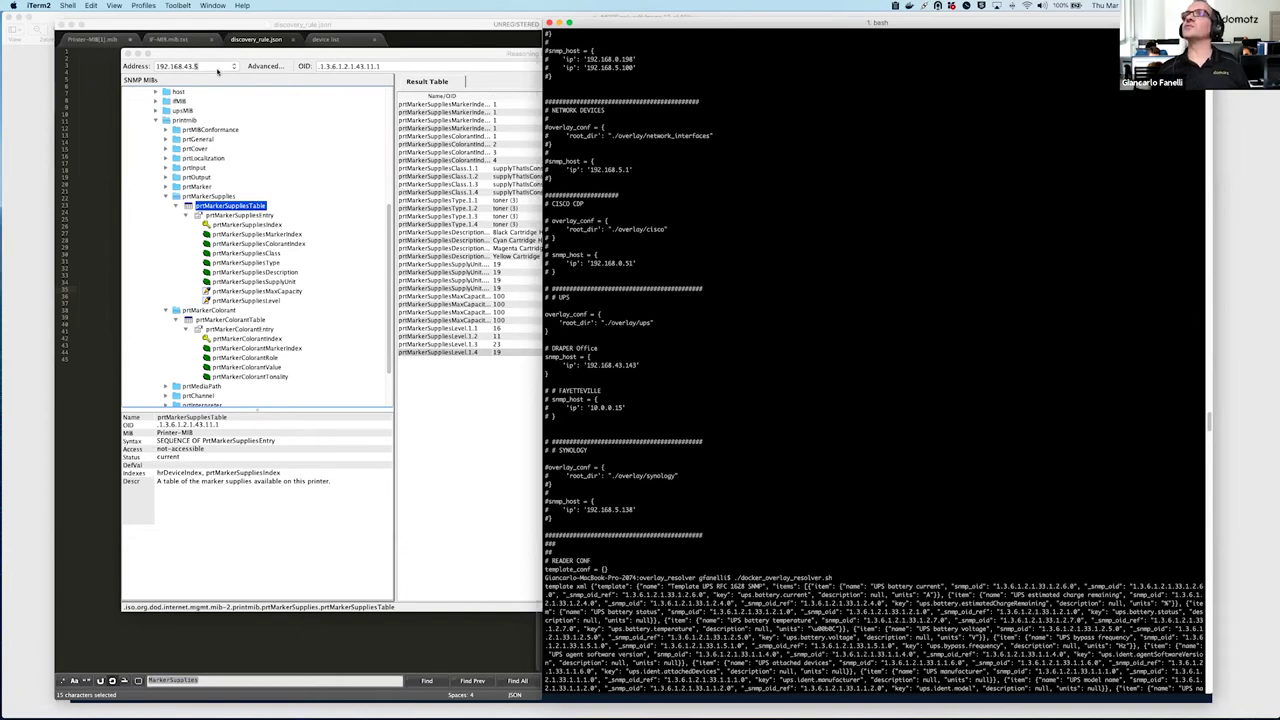
- Change the agent address's last octet so it reads 192.168.43.143
left_click(213, 65)
key("BackSpace")
type("143")
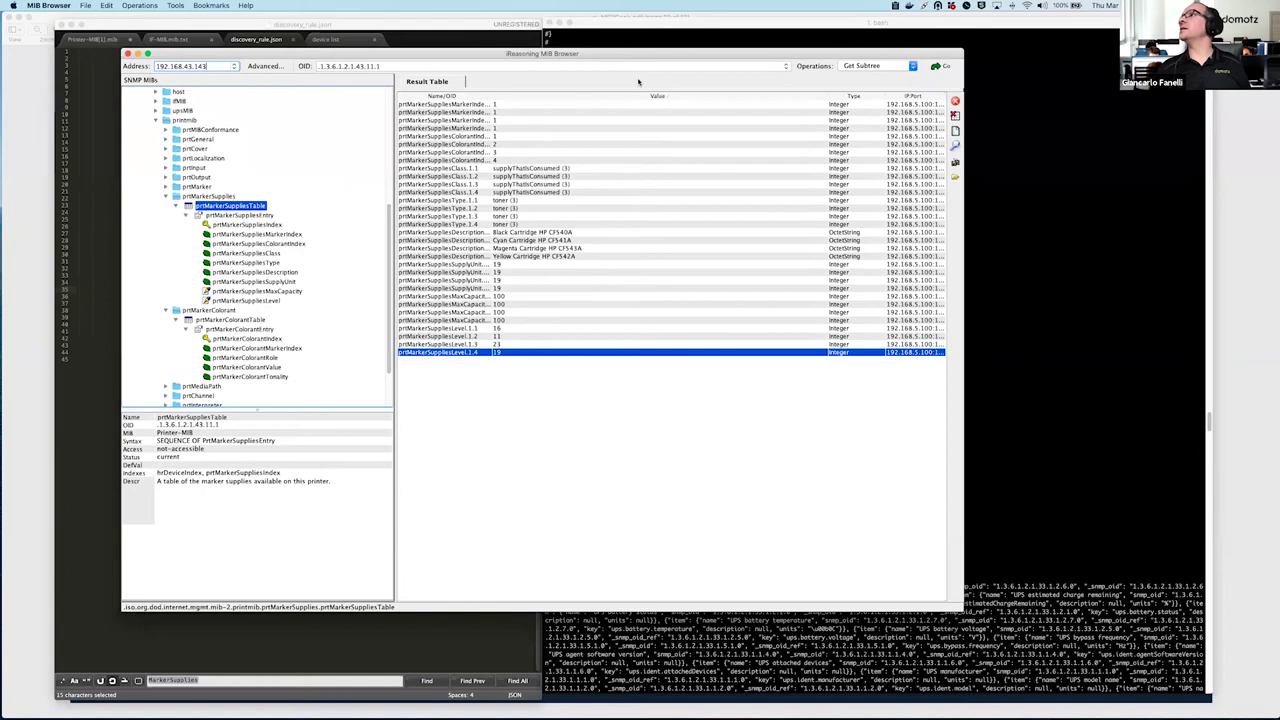
- Collapse printmib, select upsBattery under upsMIB, clear old results, and query its subtree
scroll(173, 318, "down", 3)
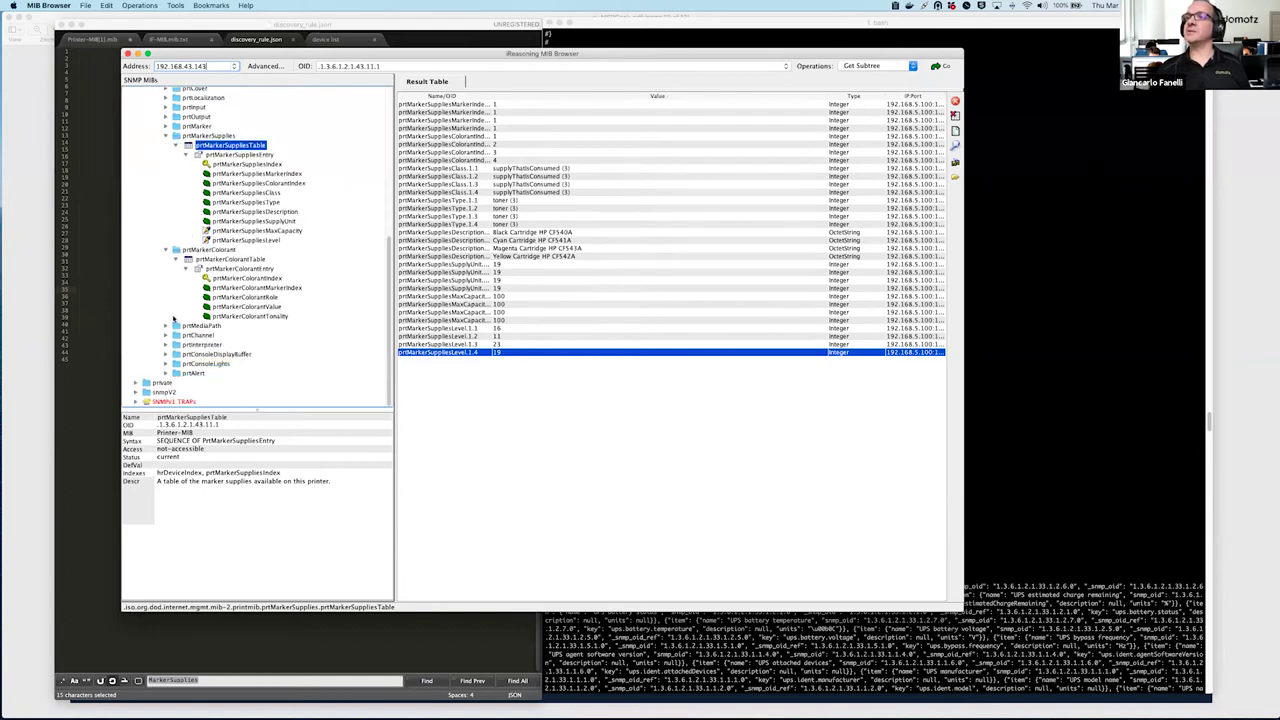
left_click(166, 249)
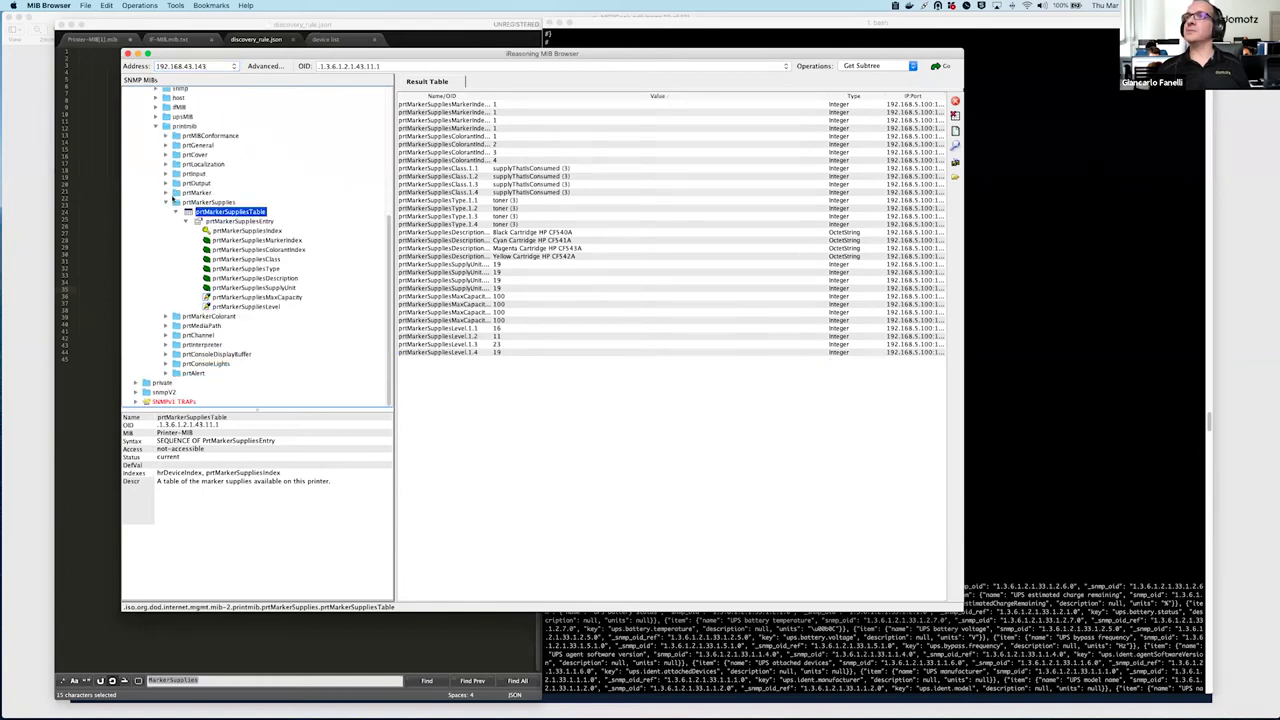
left_click(167, 202)
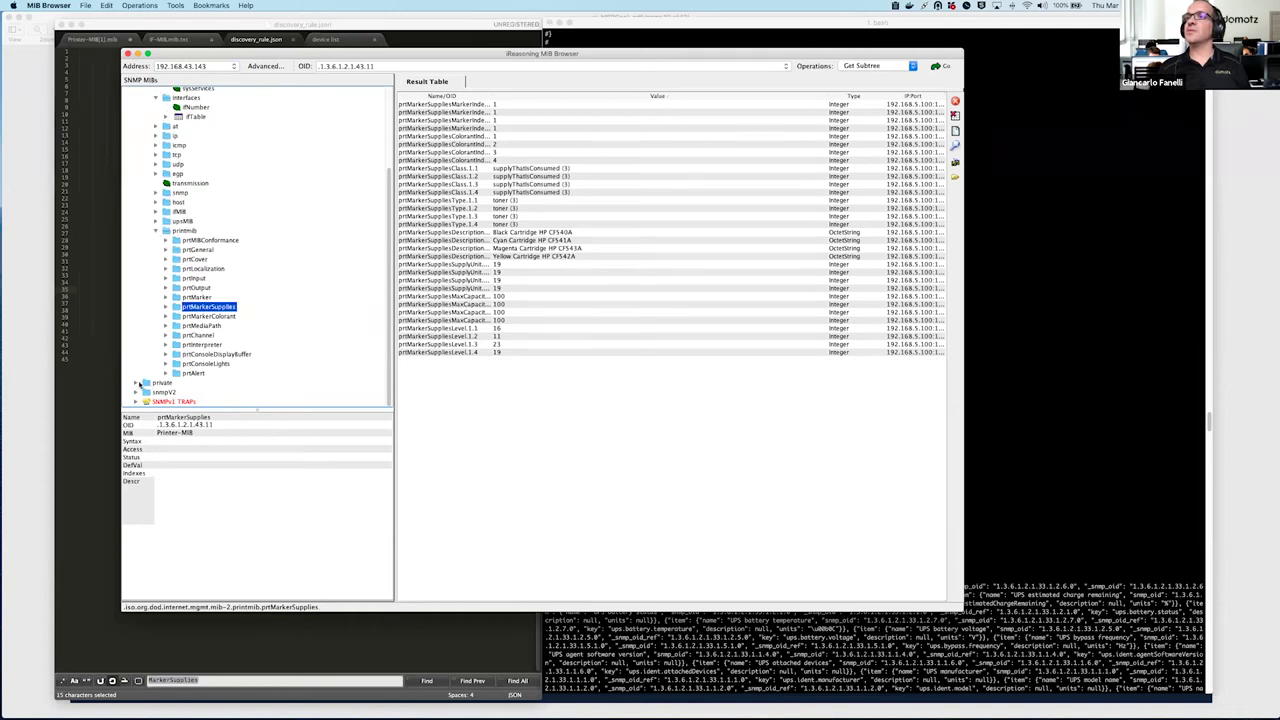
left_click(157, 231)
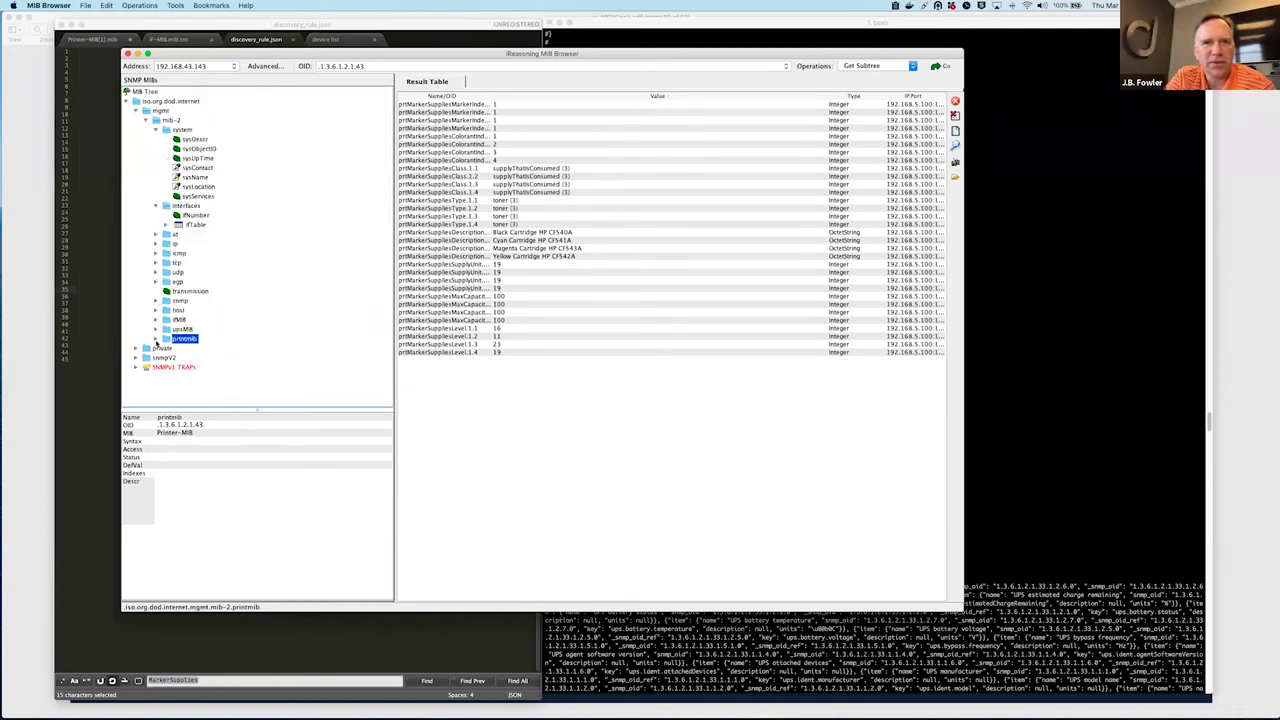
double_click(184, 329)
left_click(207, 262)
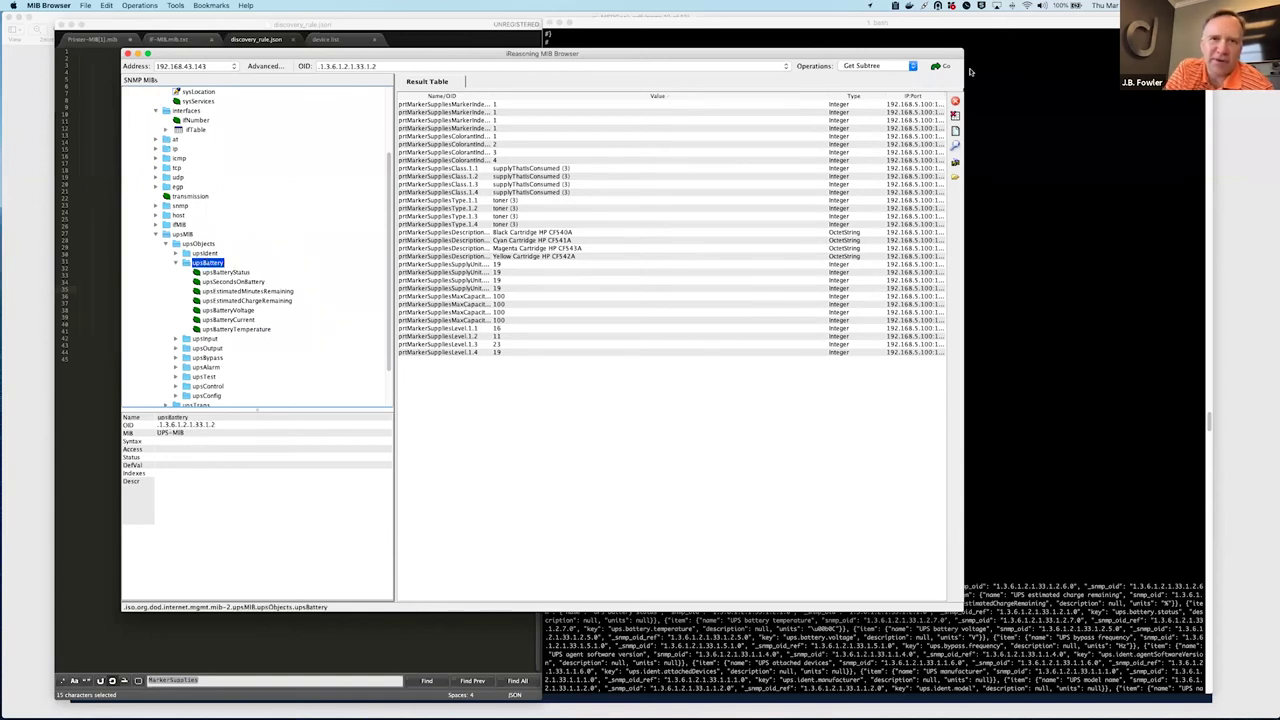
left_click(954, 102)
left_click(940, 66)
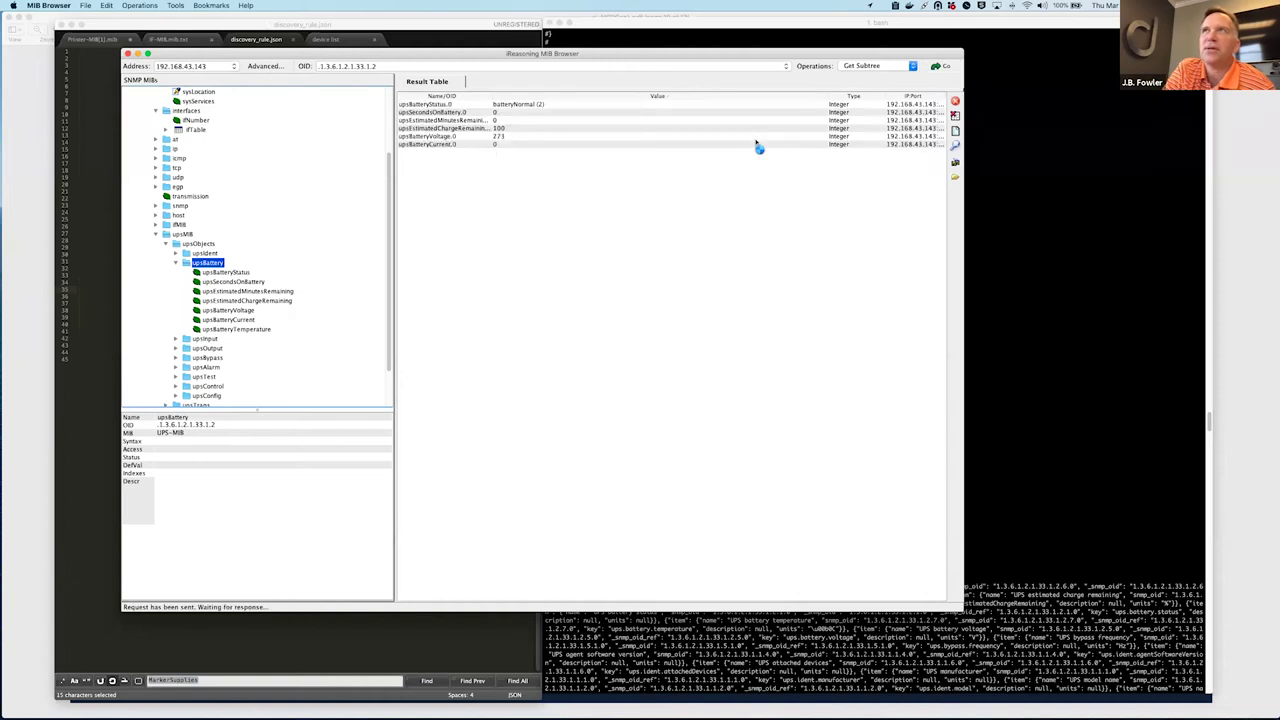
- Bring iTerm2 in front of the MIB Browser to show the UPS output tables
left_click(1021, 259)
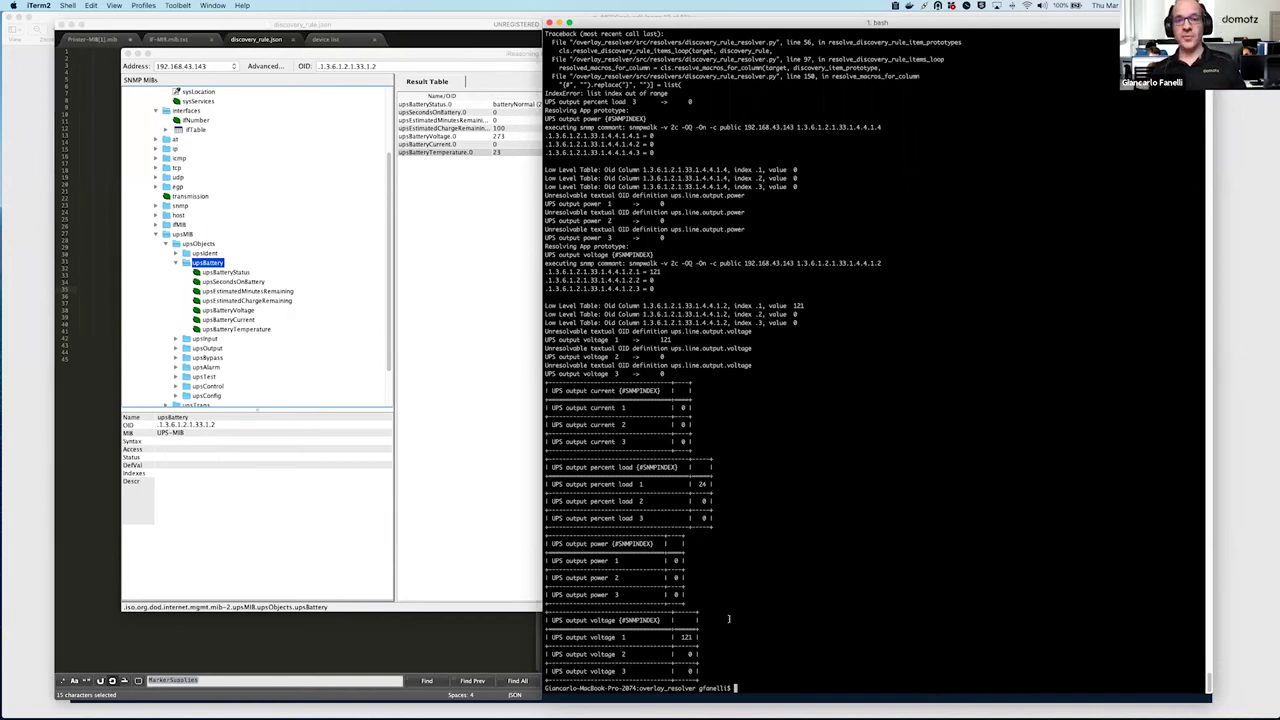
- Rerun the overlay resolver and select the UPS input current result table
key("Up")
key("Return")
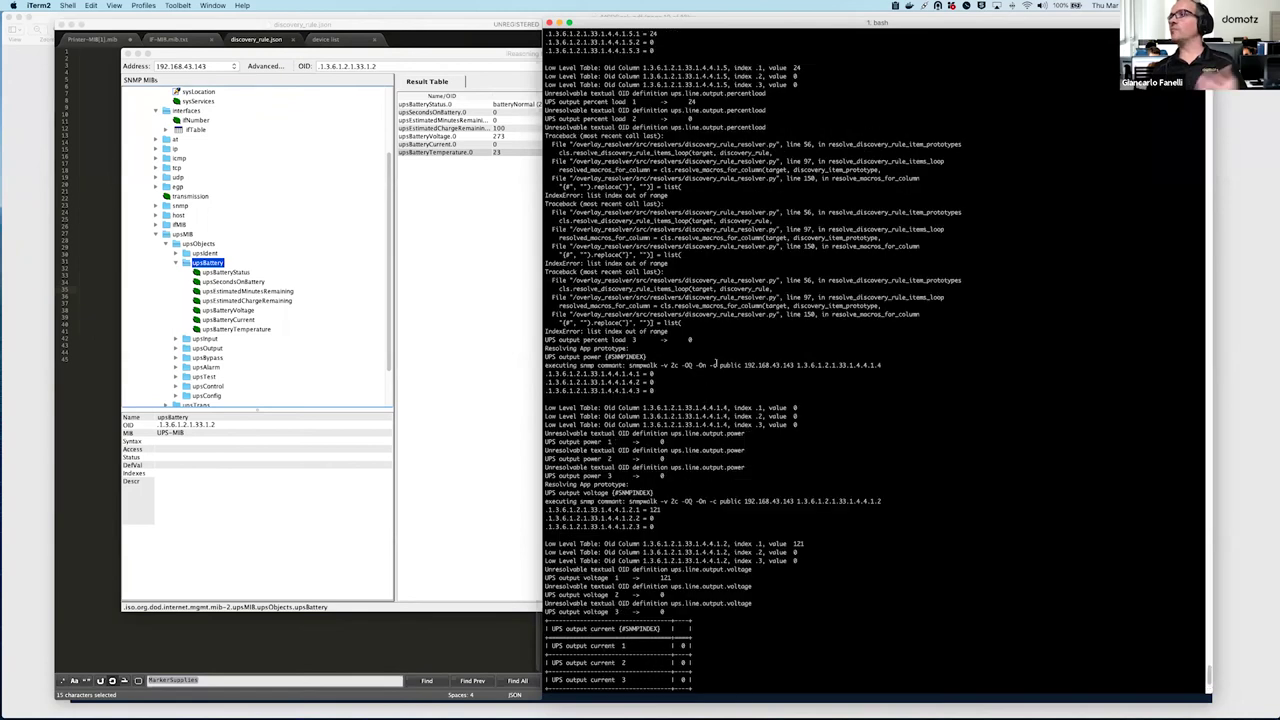
scroll(708, 445, "up", 5)
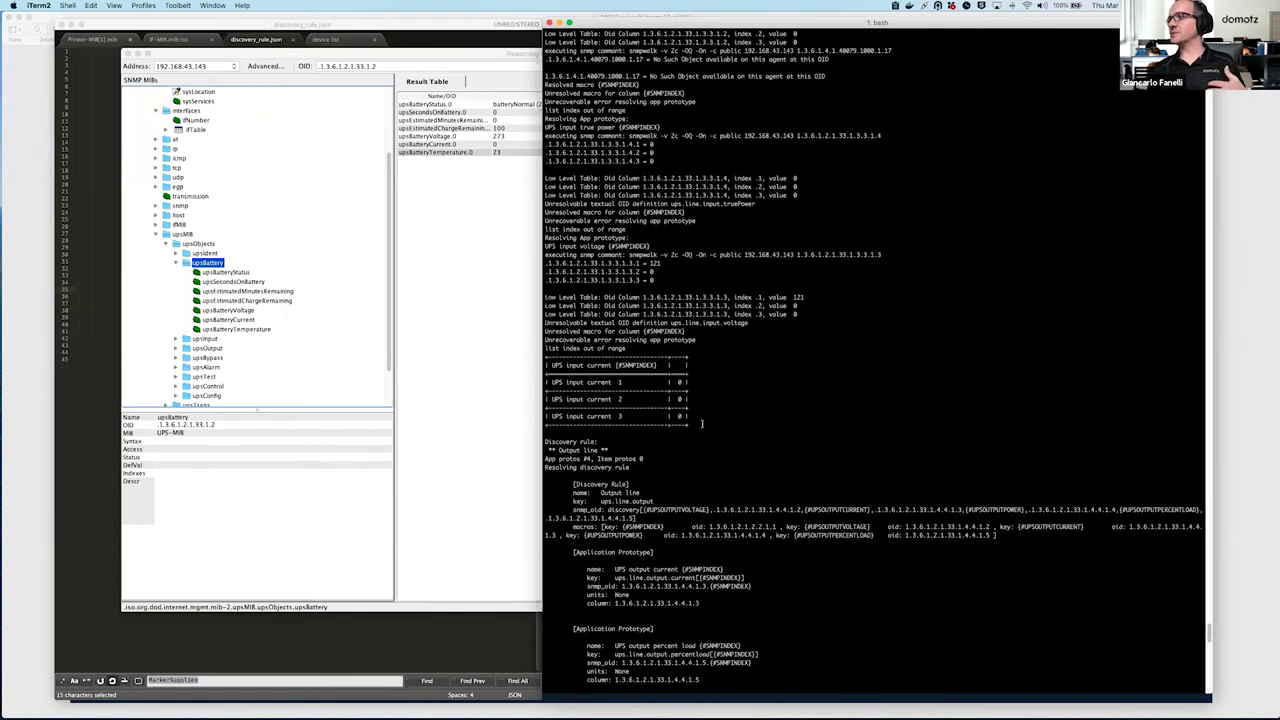
left_click_drag(704, 424, 549, 365)
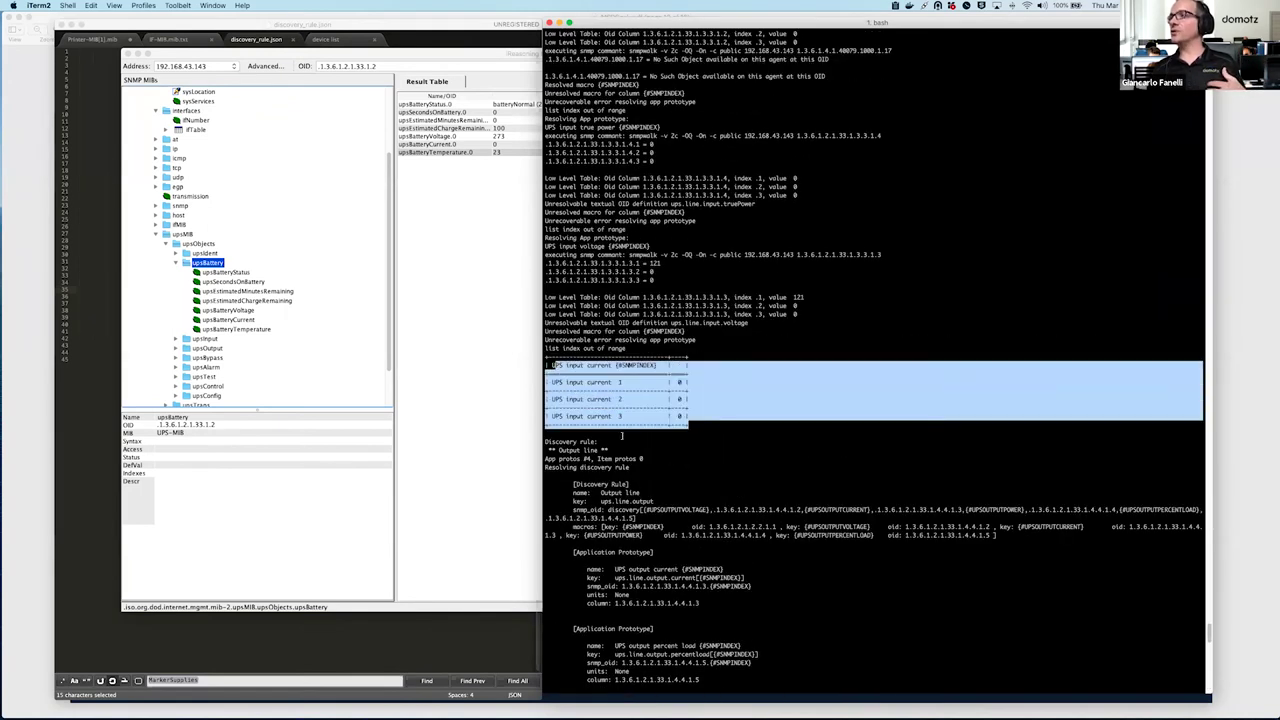
scroll(657, 471, "down", 10)
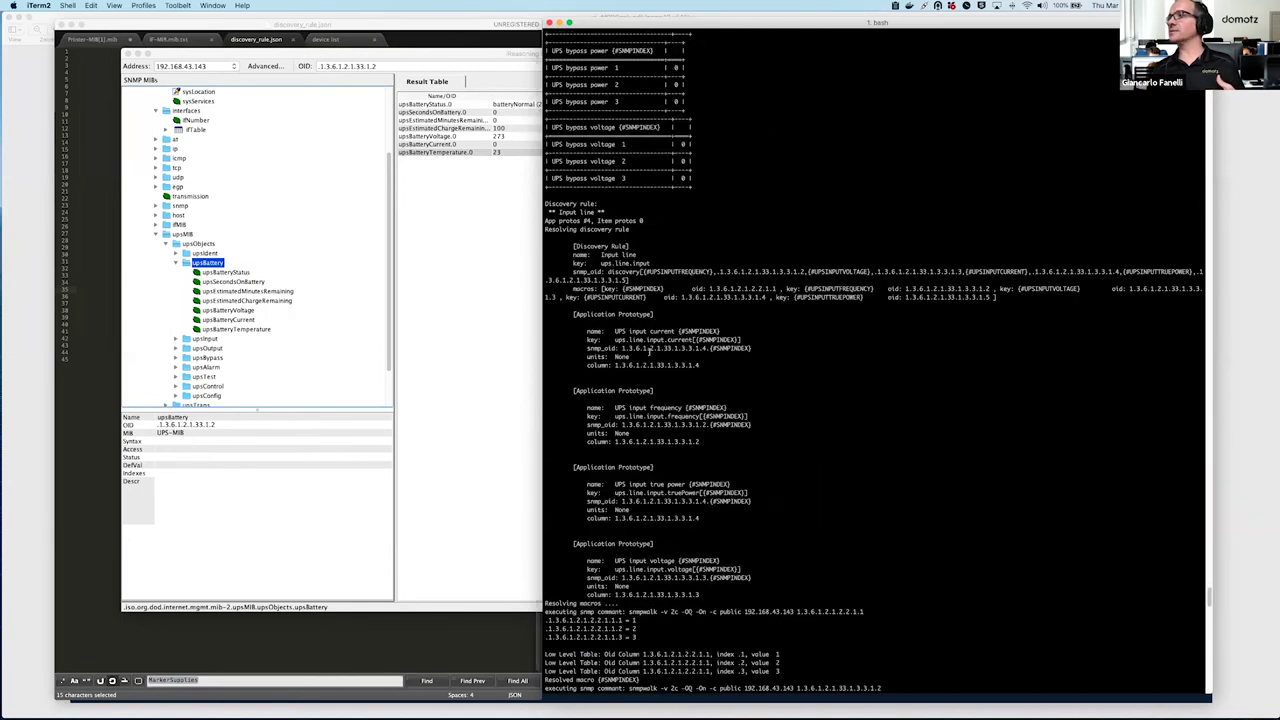
- Highlight the scalars rows and 'charge', select the UPS output tables, then switch to the Domotz portal
scroll(651, 386, "up", 5)
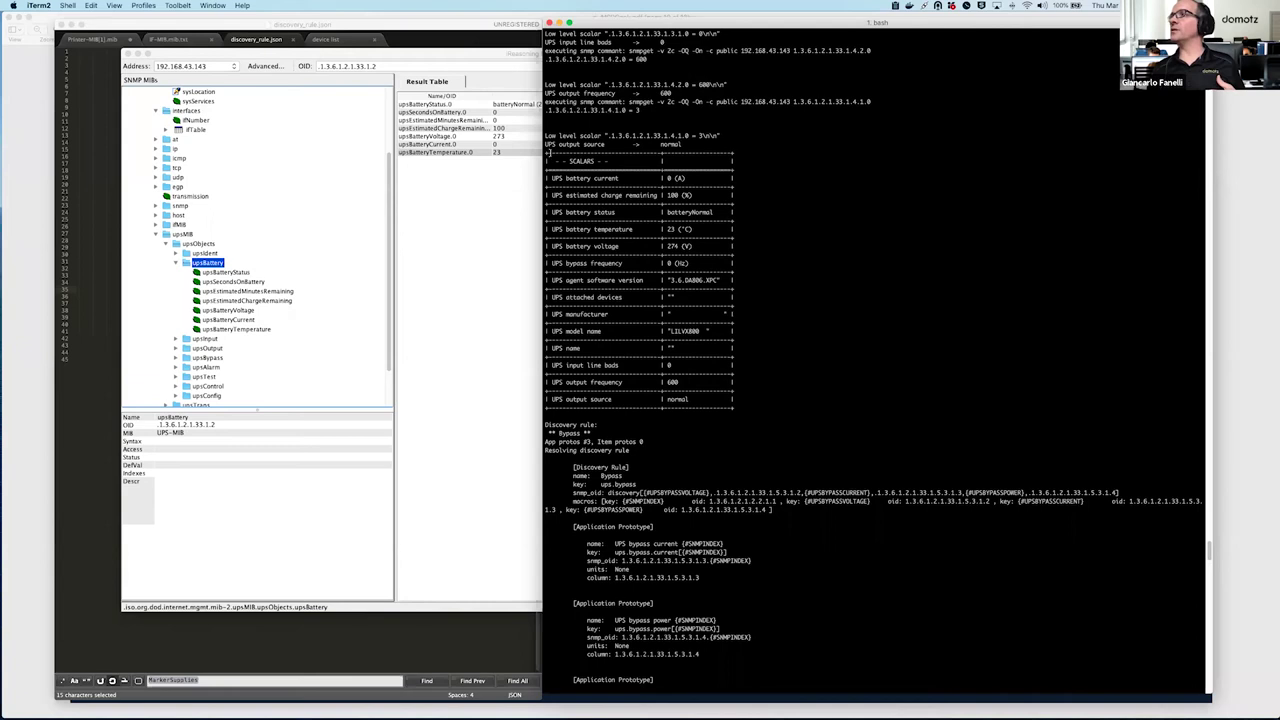
left_click_drag(700, 305, 705, 150)
left_click(709, 228)
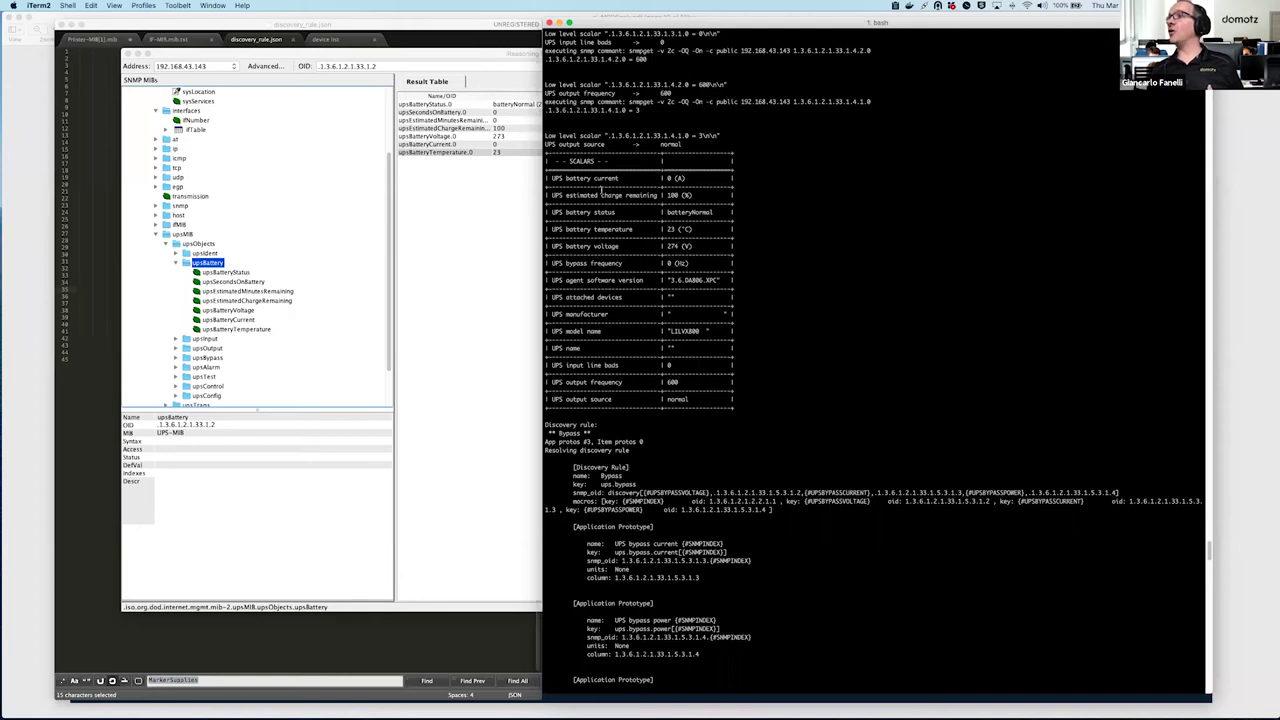
double_click(603, 195)
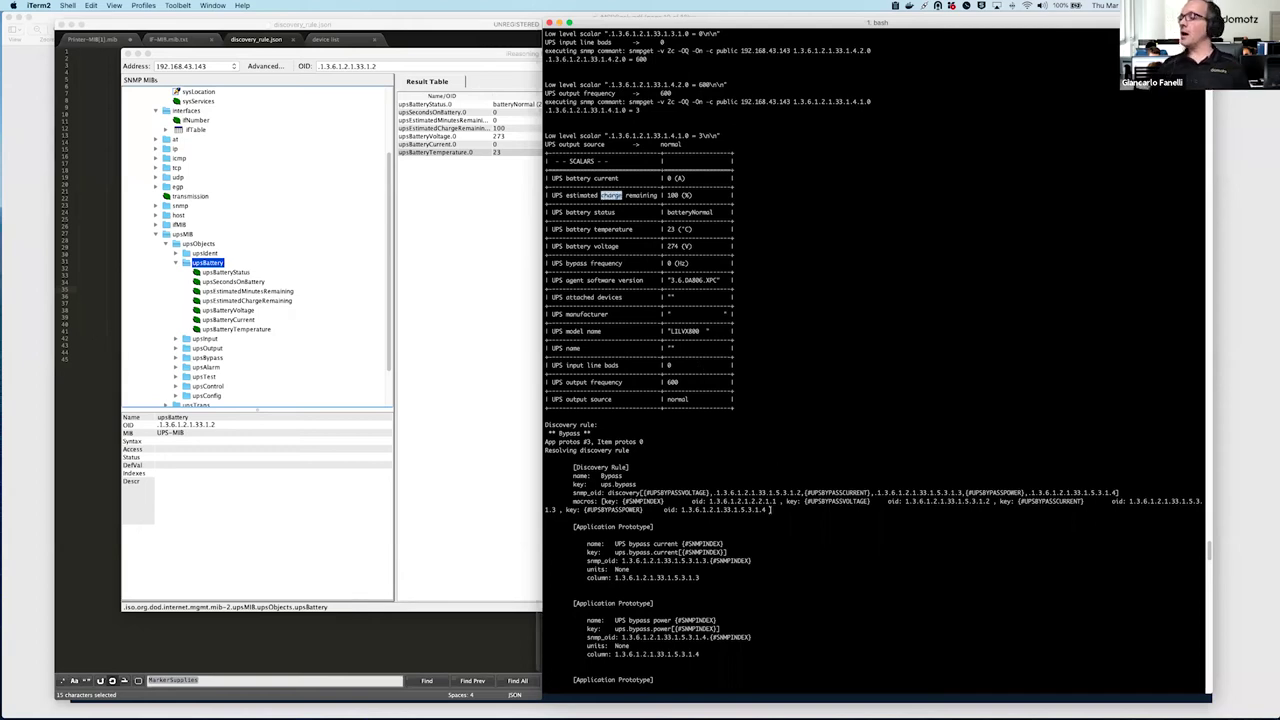
scroll(772, 511, "down", 20)
scroll(774, 518, "down", 15)
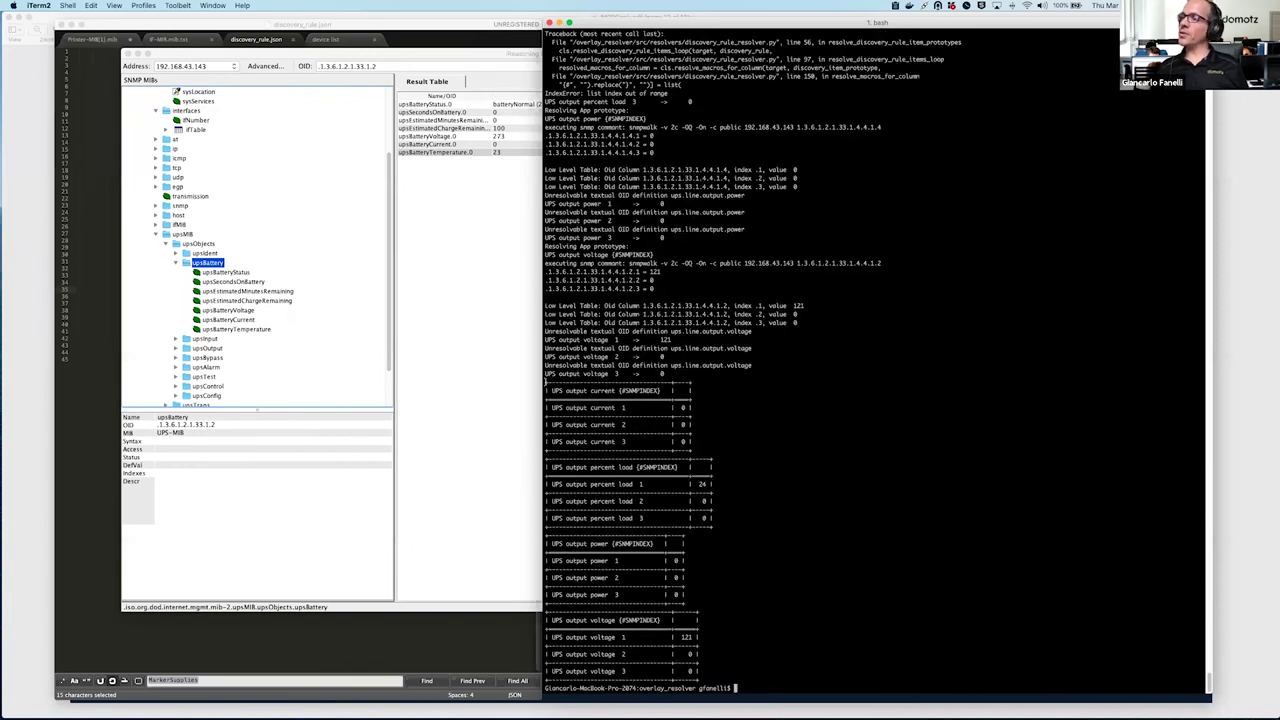
left_click_drag(546, 379, 728, 681)
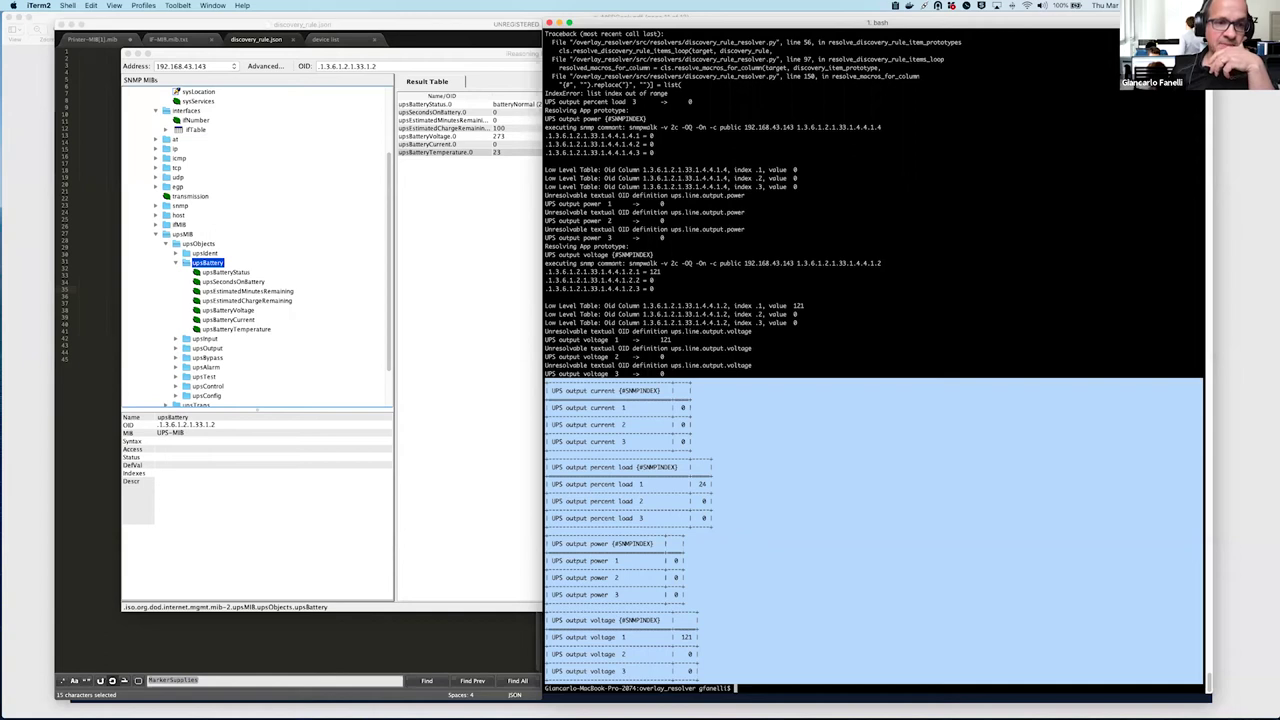
key("super+Tab")
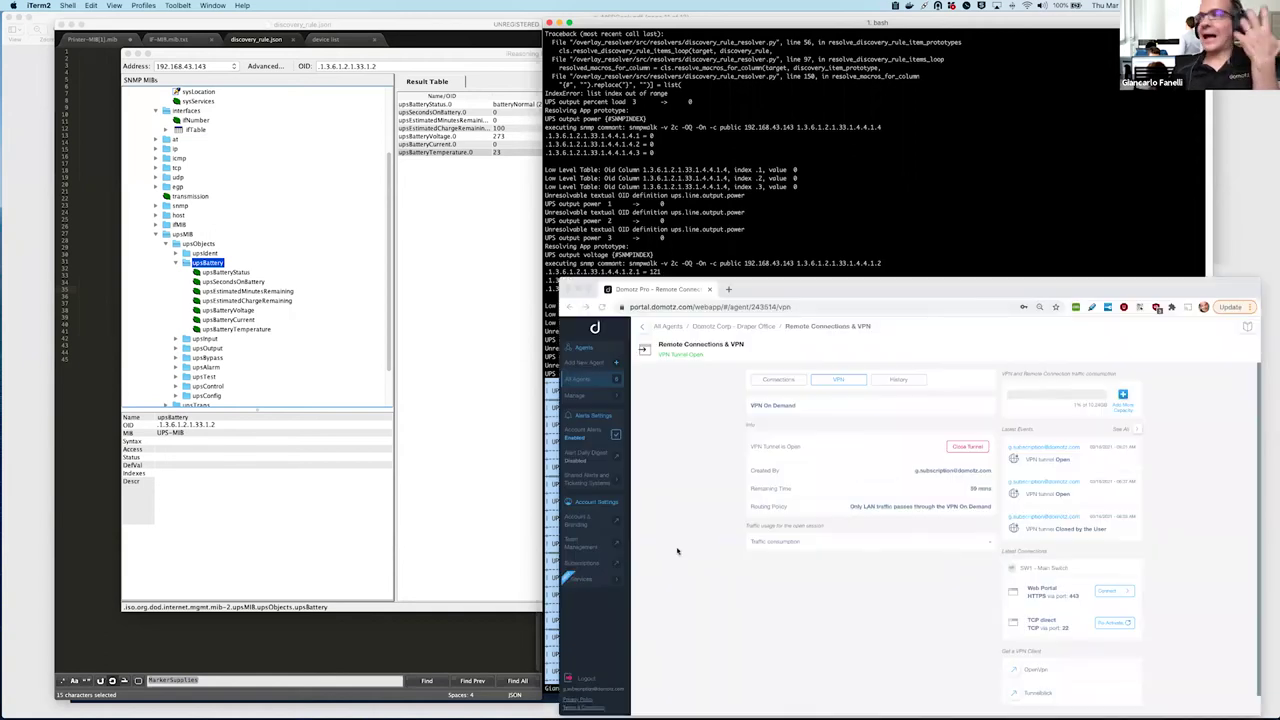
- Filter the office's Devices List for the UPS and open UPS Agent's SNMP/TCP view
left_click(708, 328)
left_click(708, 327)
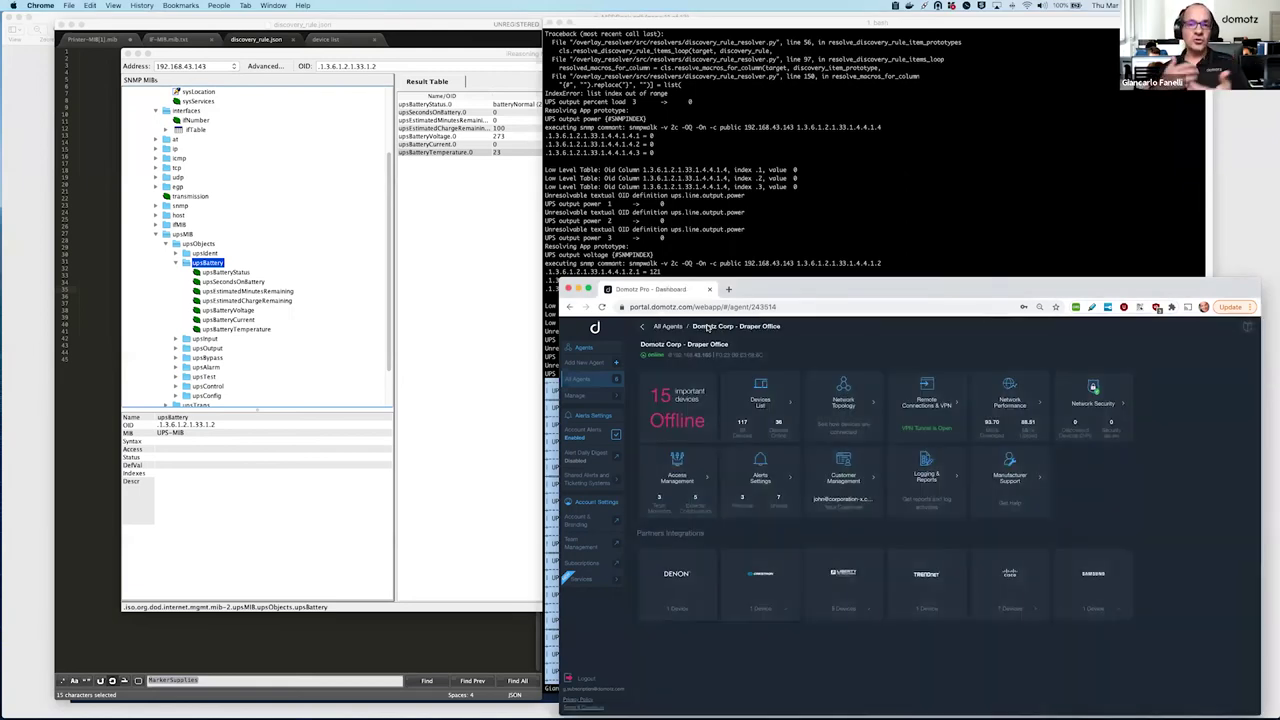
left_click(766, 393)
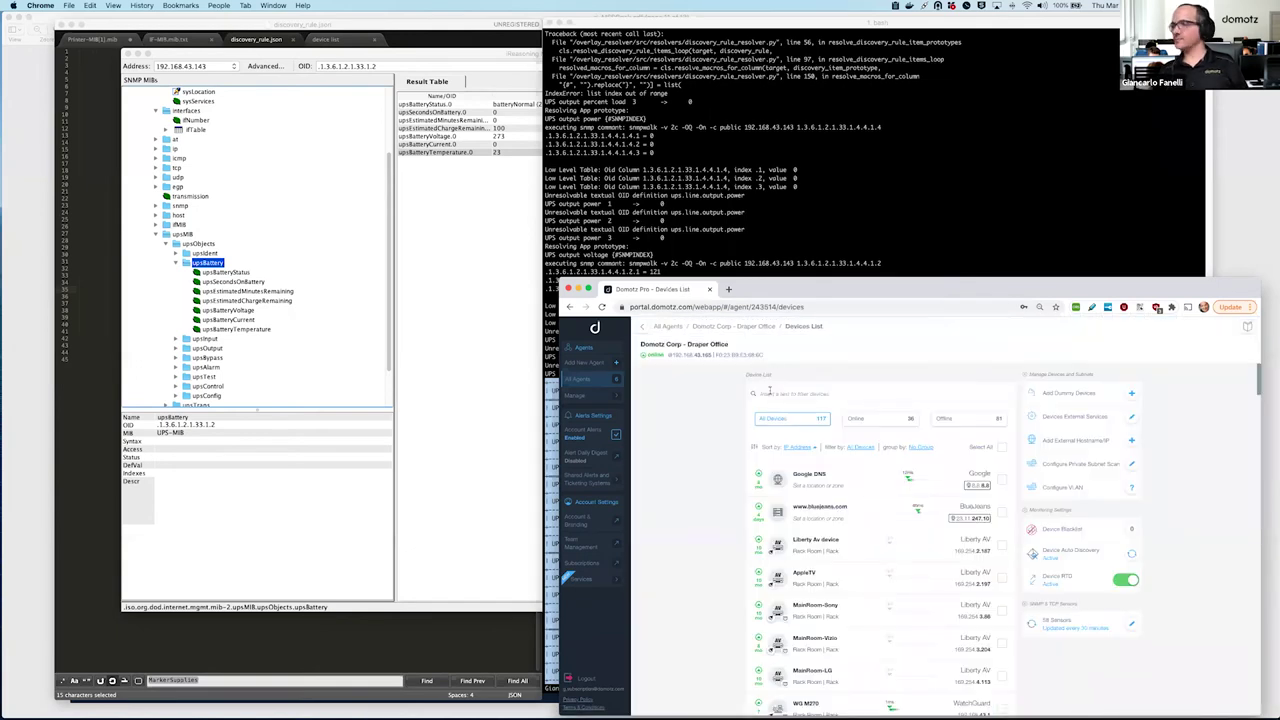
type("ups")
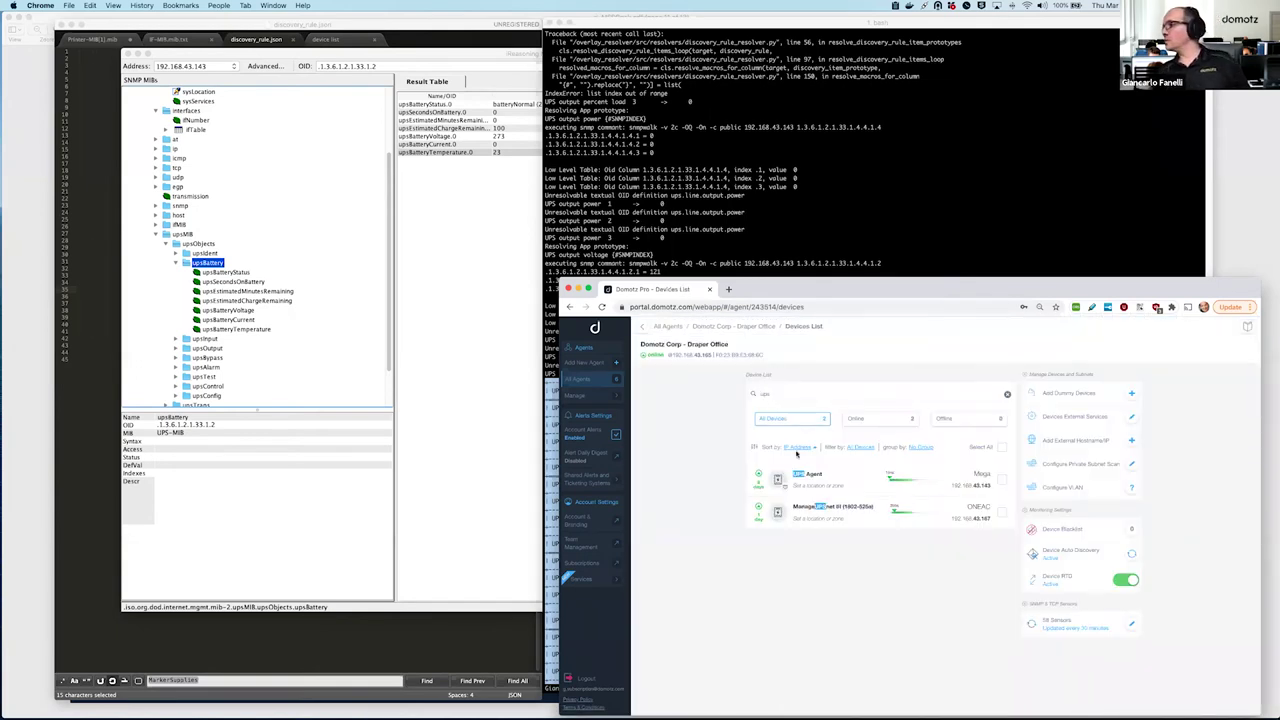
left_click(813, 478)
scroll(924, 483, "down", 4)
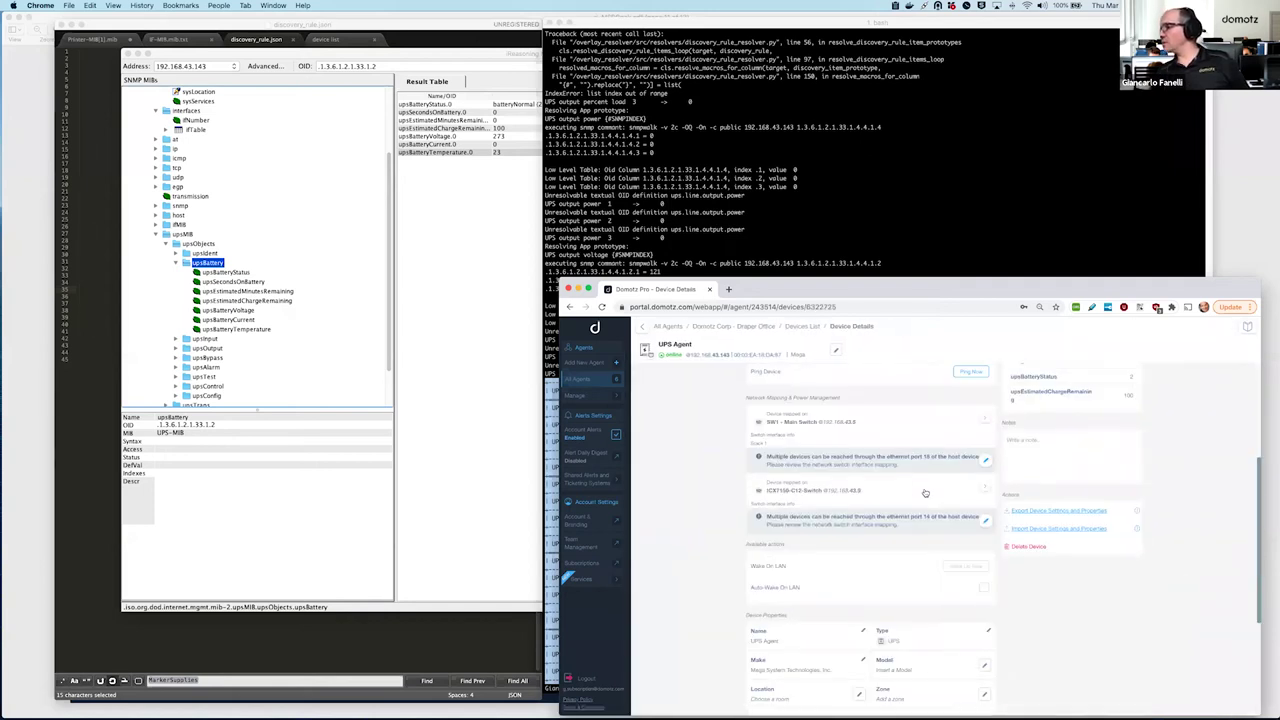
scroll(916, 504, "down", 2)
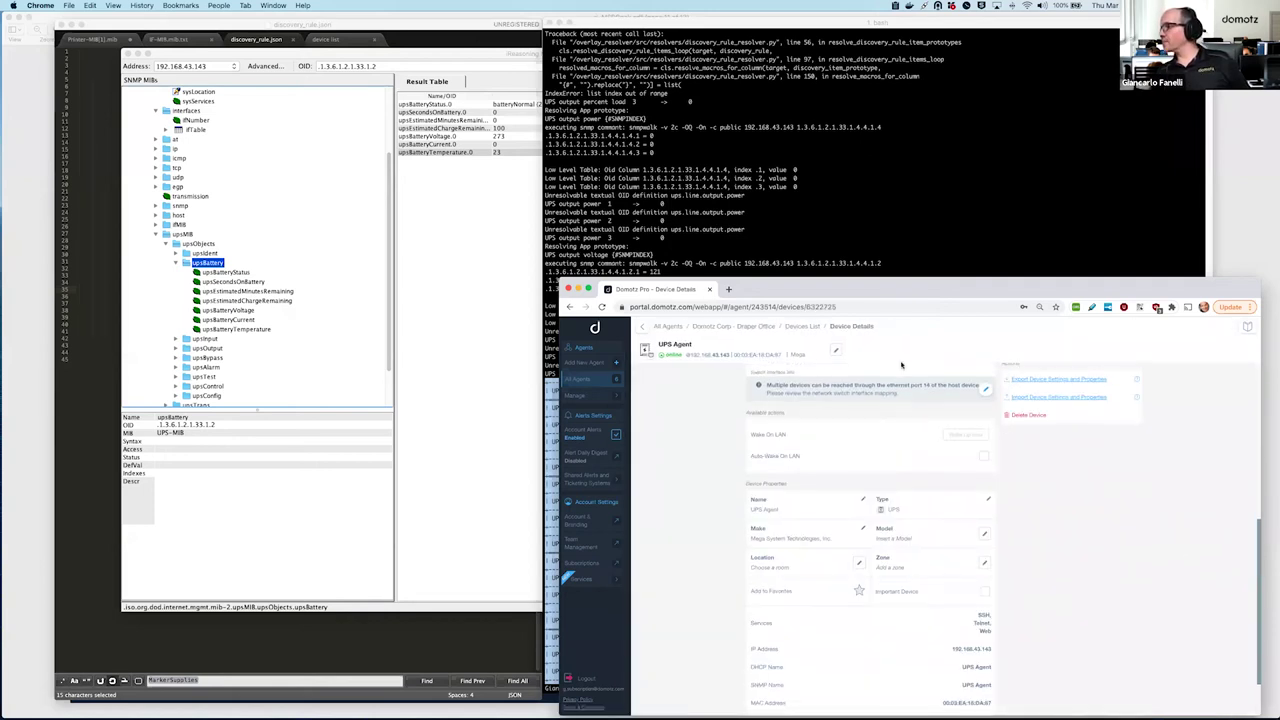
left_click(918, 386)
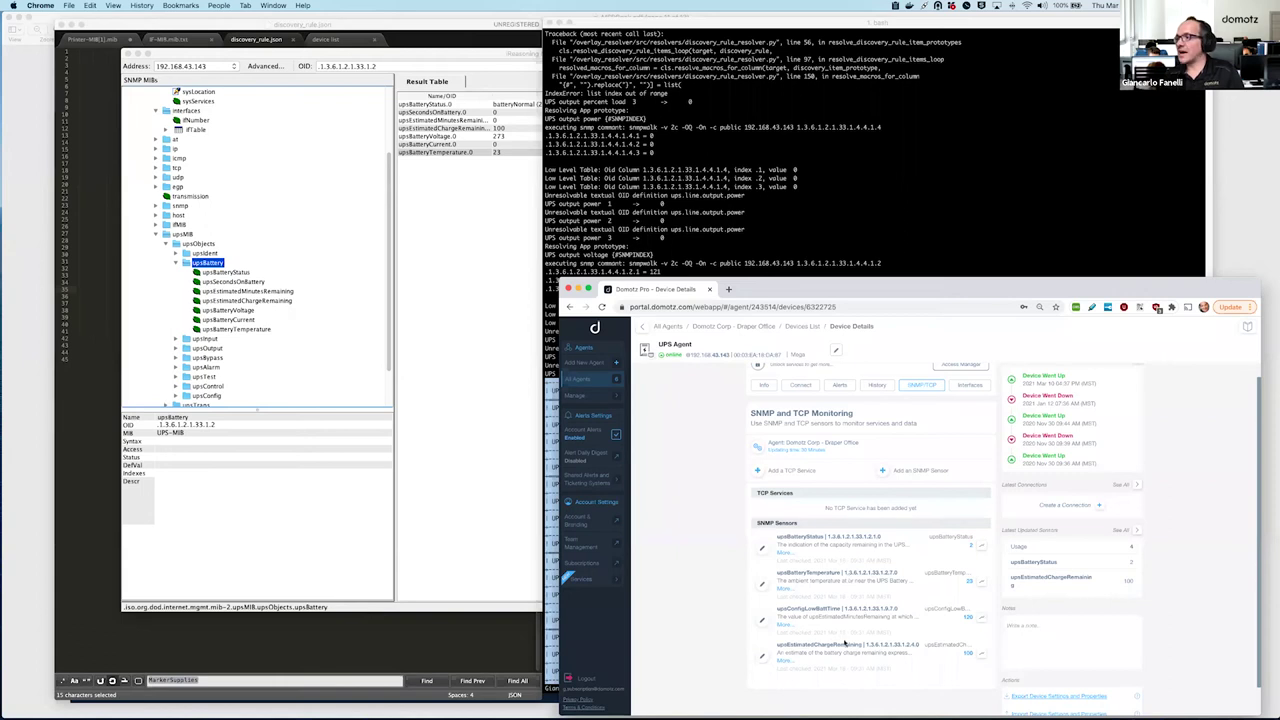
left_click_drag(786, 652, 976, 655)
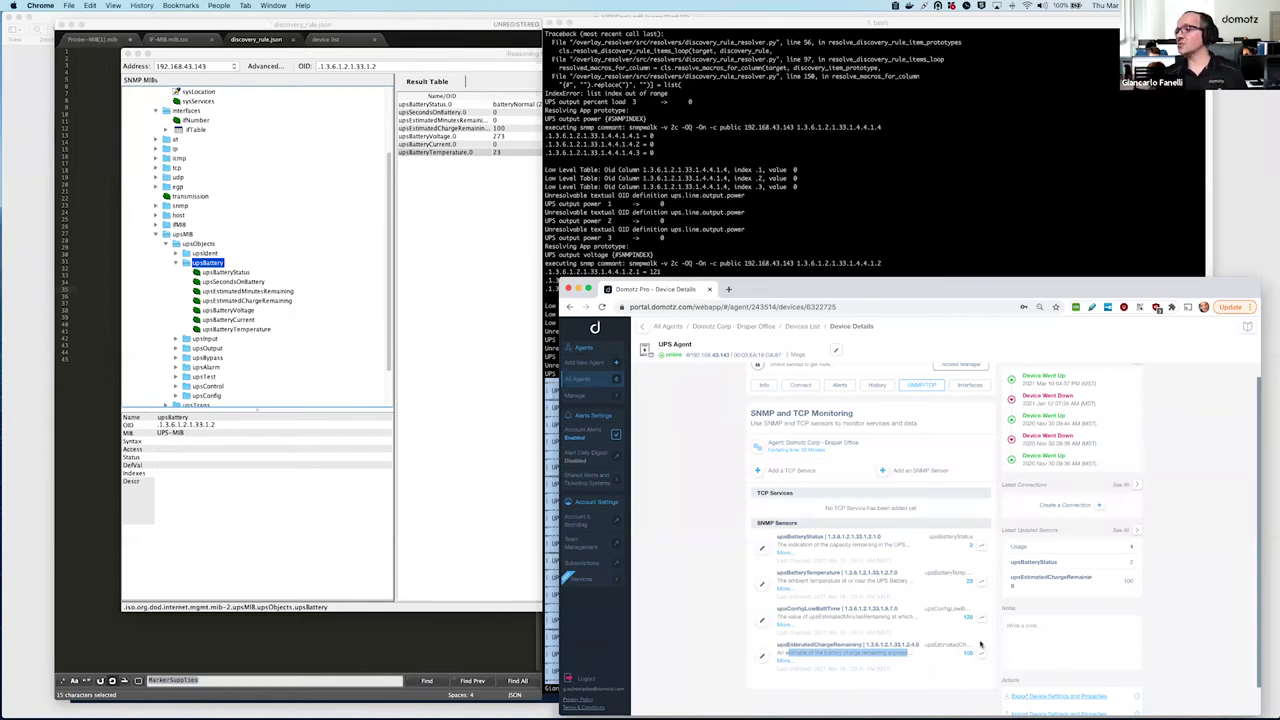
left_click(980, 583)
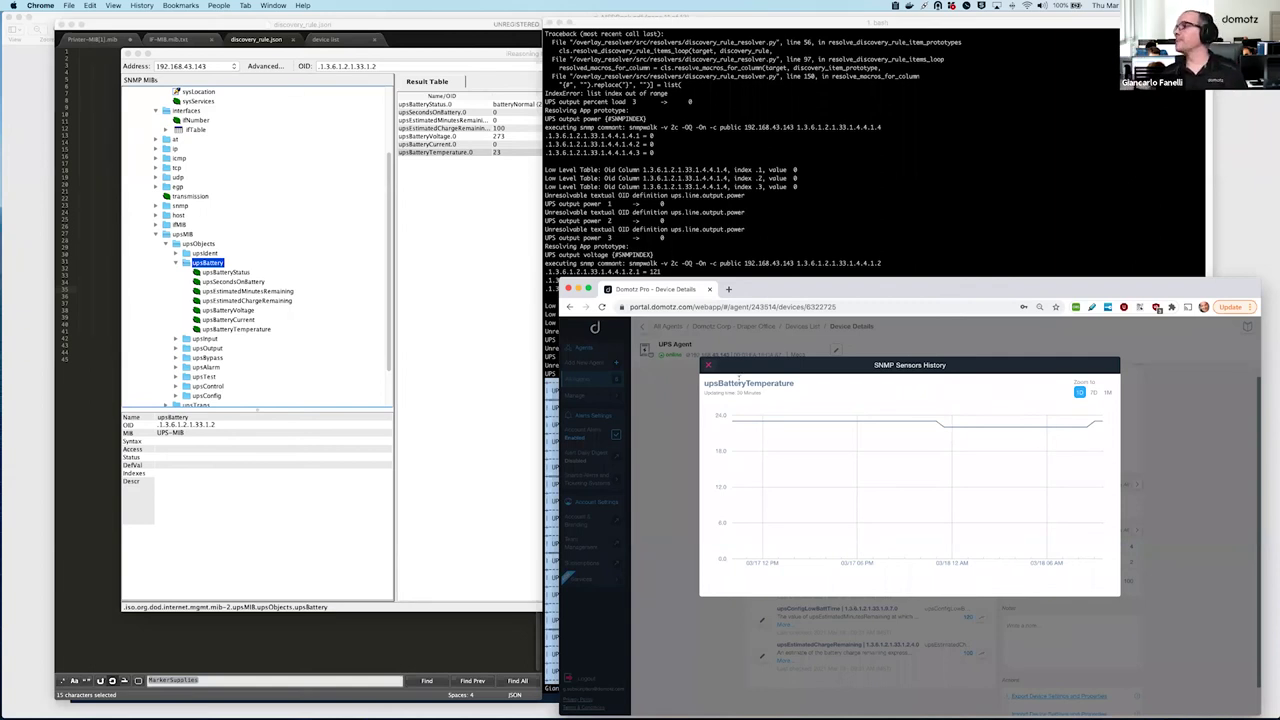
left_click(1139, 405)
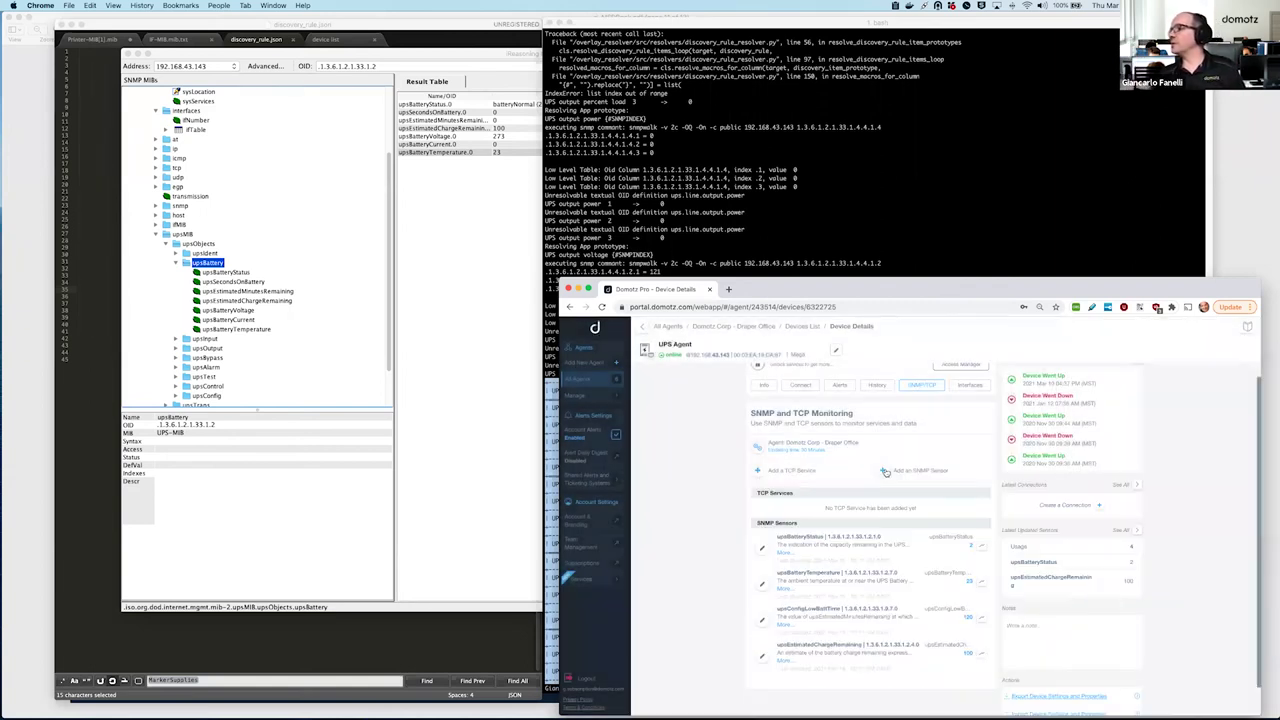
- Start adding an SNMP sensor and search the object catalog for the upsOutput objects
left_click(886, 472)
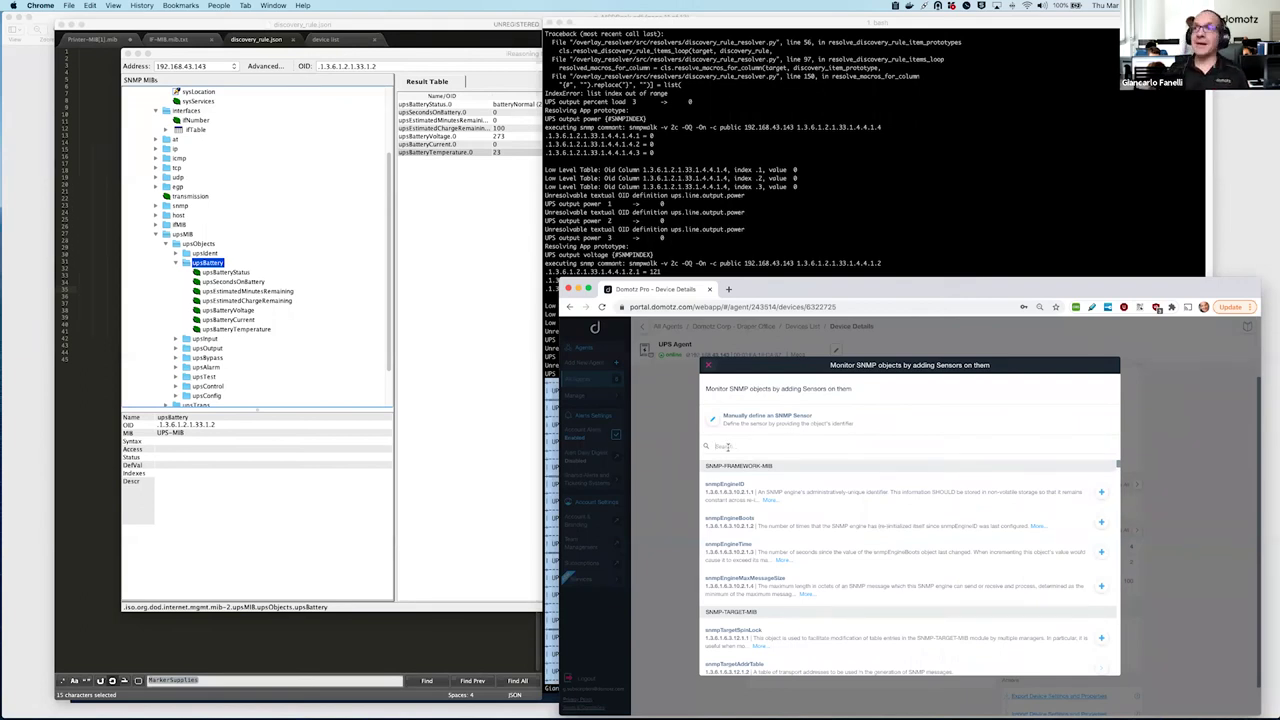
left_click(727, 447)
type("ups")
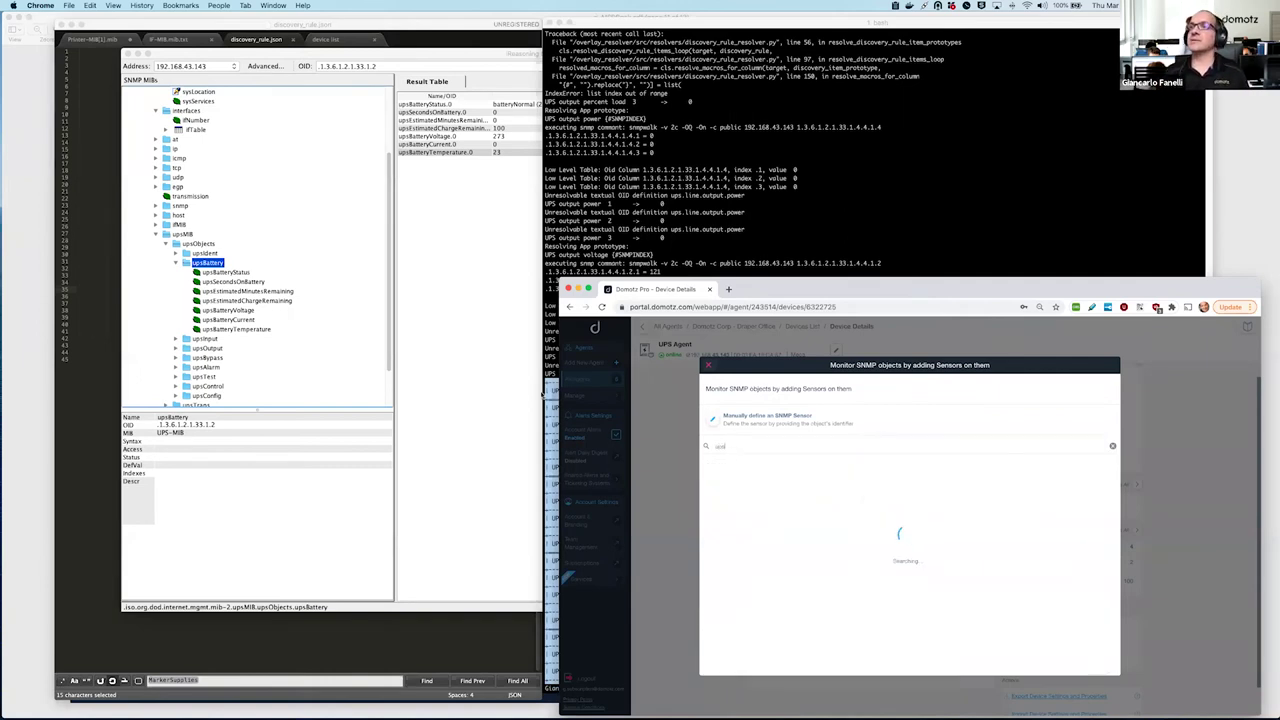
type("b")
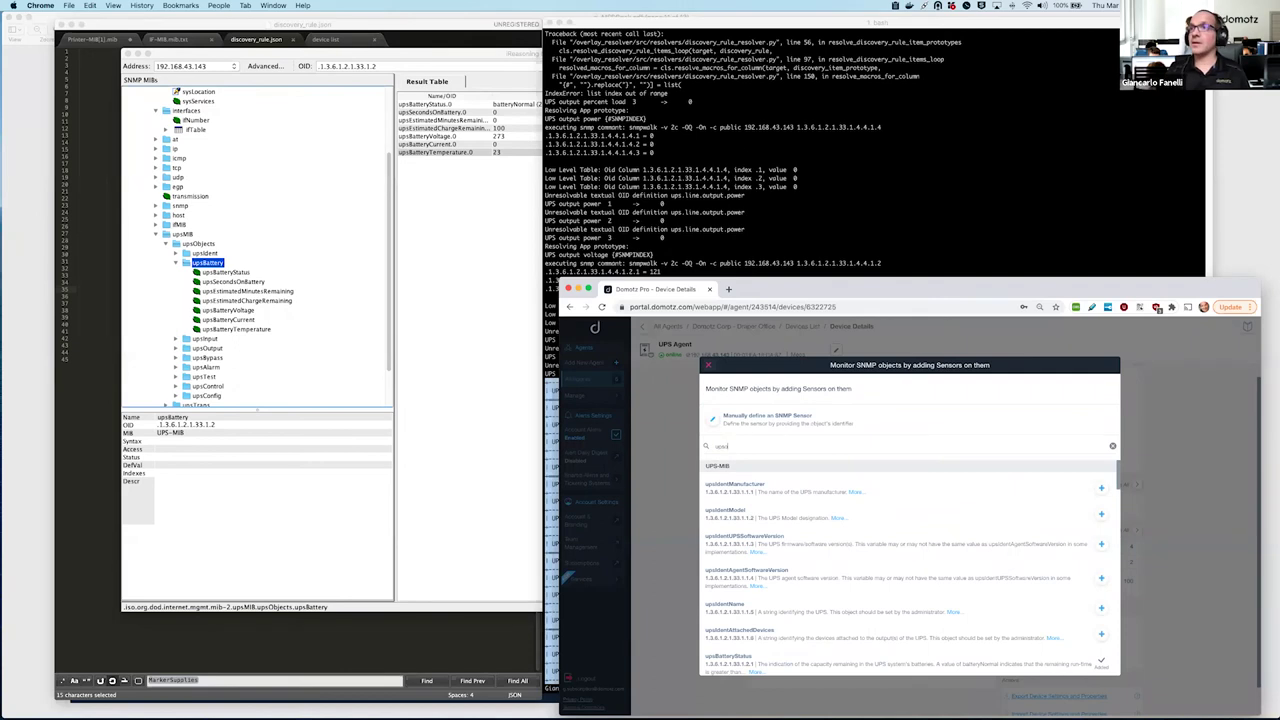
type("utput")
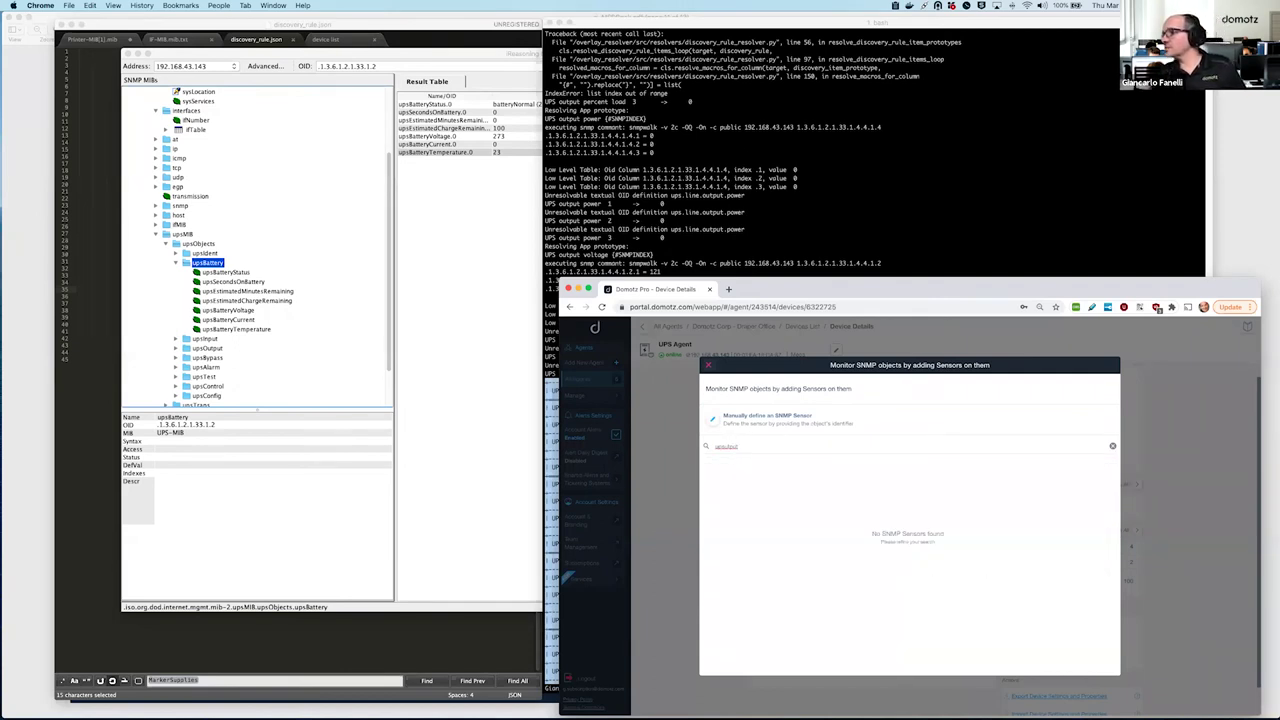
key("BackSpace")
key("BackSpace")
key("BackSpace")
key("BackSpace")
key("BackSpace")
key("BackSpace")
type("B")
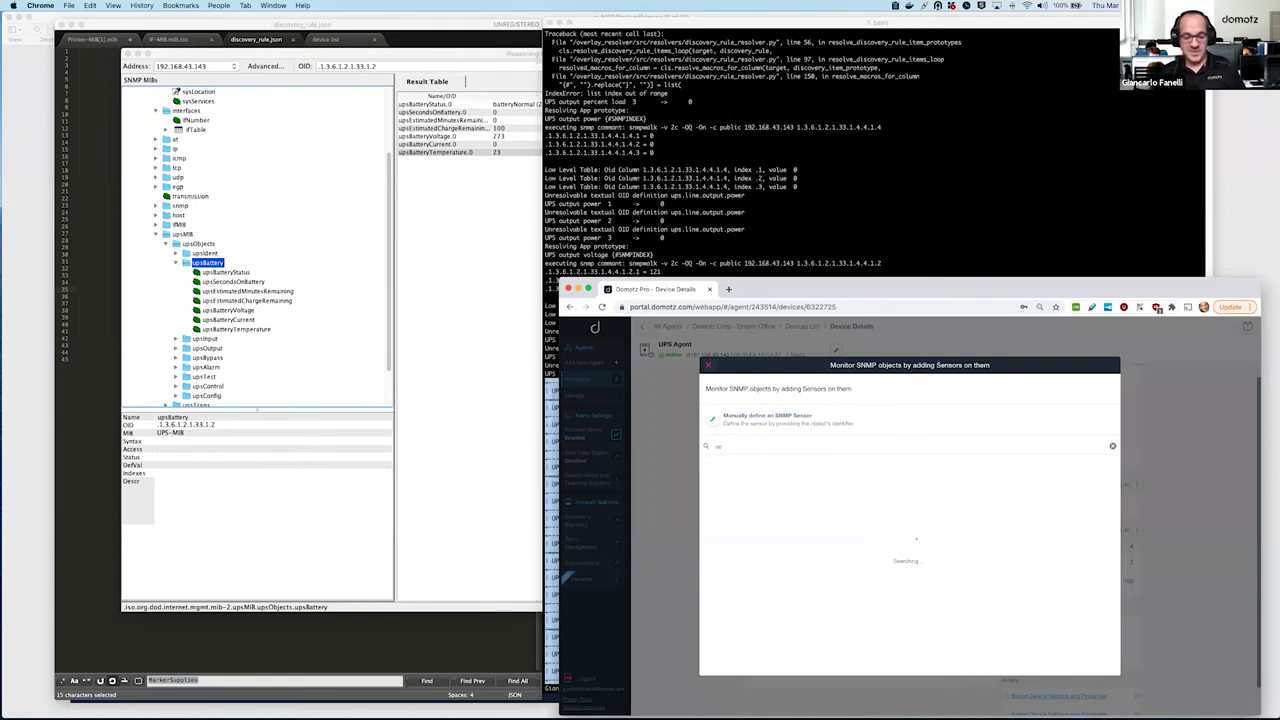
type("attery")
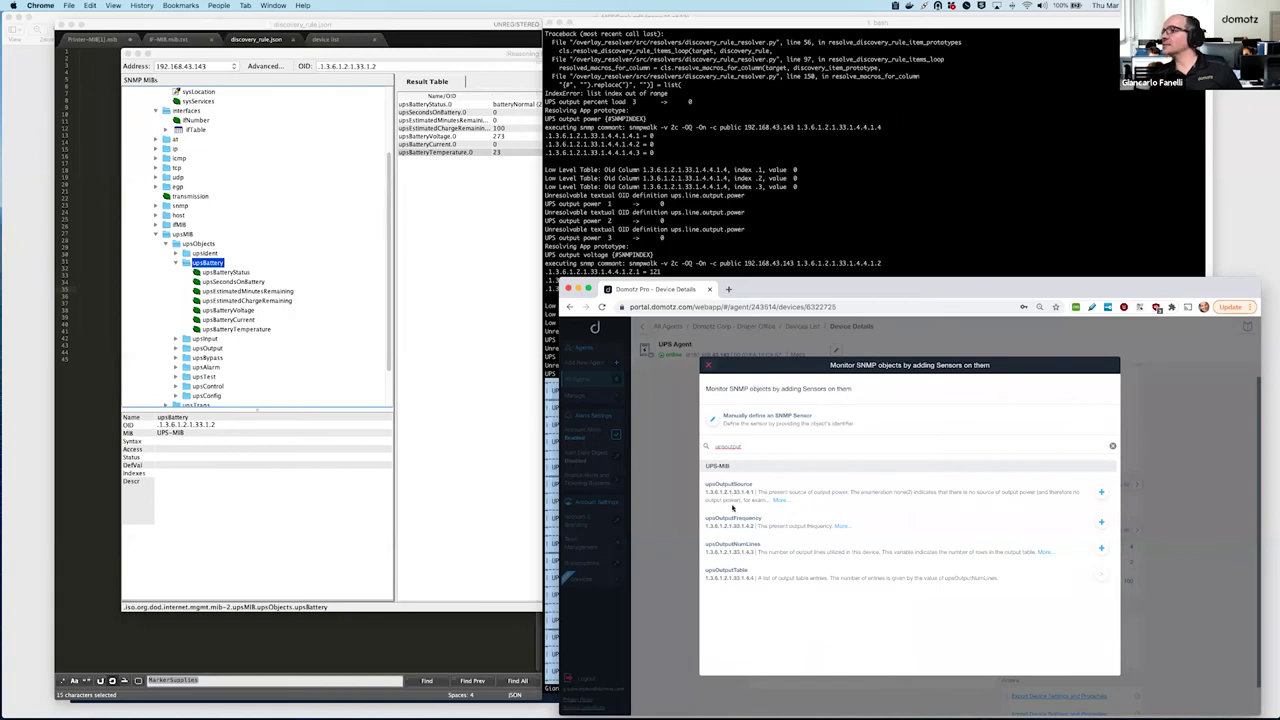
- Add all three upsOutputVoltage entries as sensors, then advance the Preview deck one slide
left_click(1101, 575)
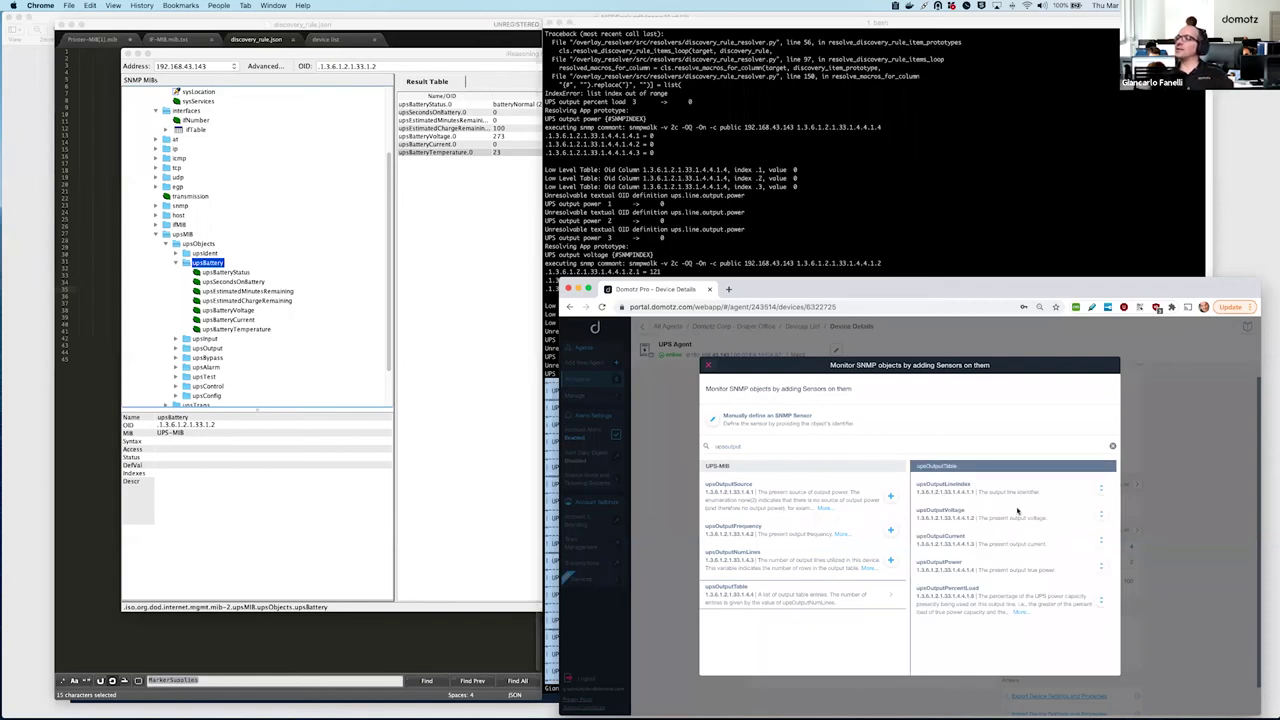
left_click(1101, 516)
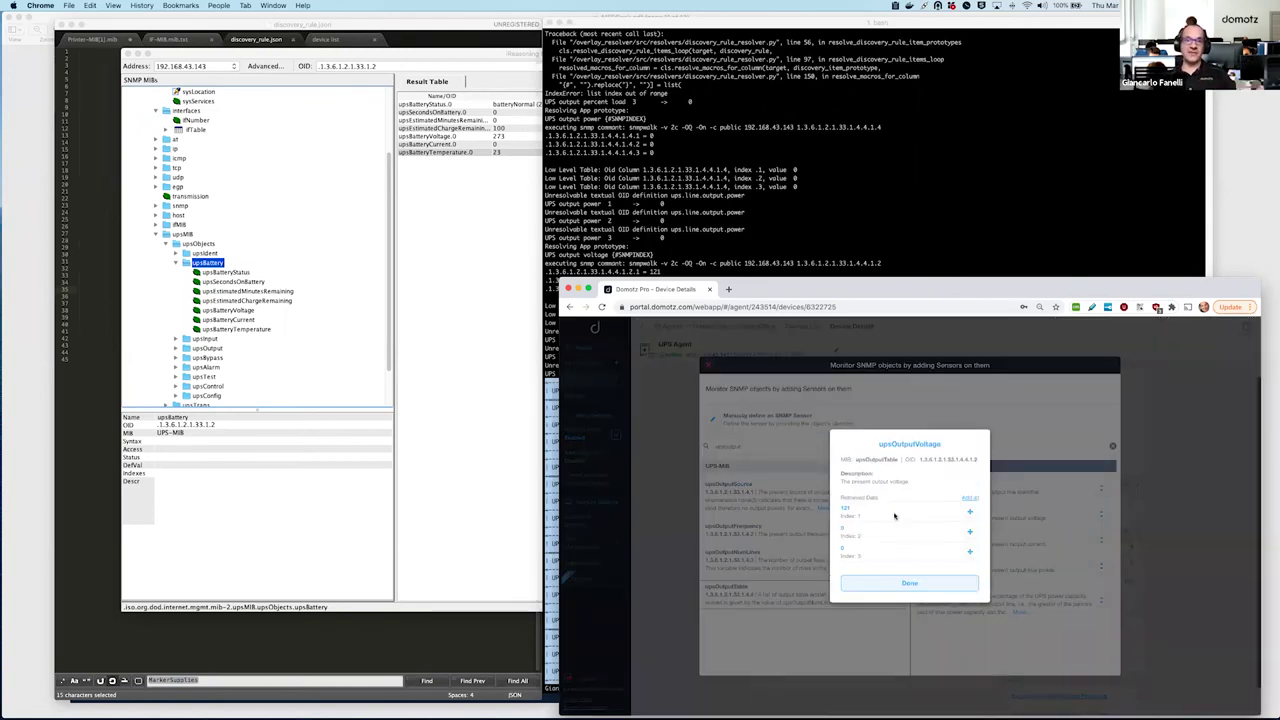
left_click(968, 500)
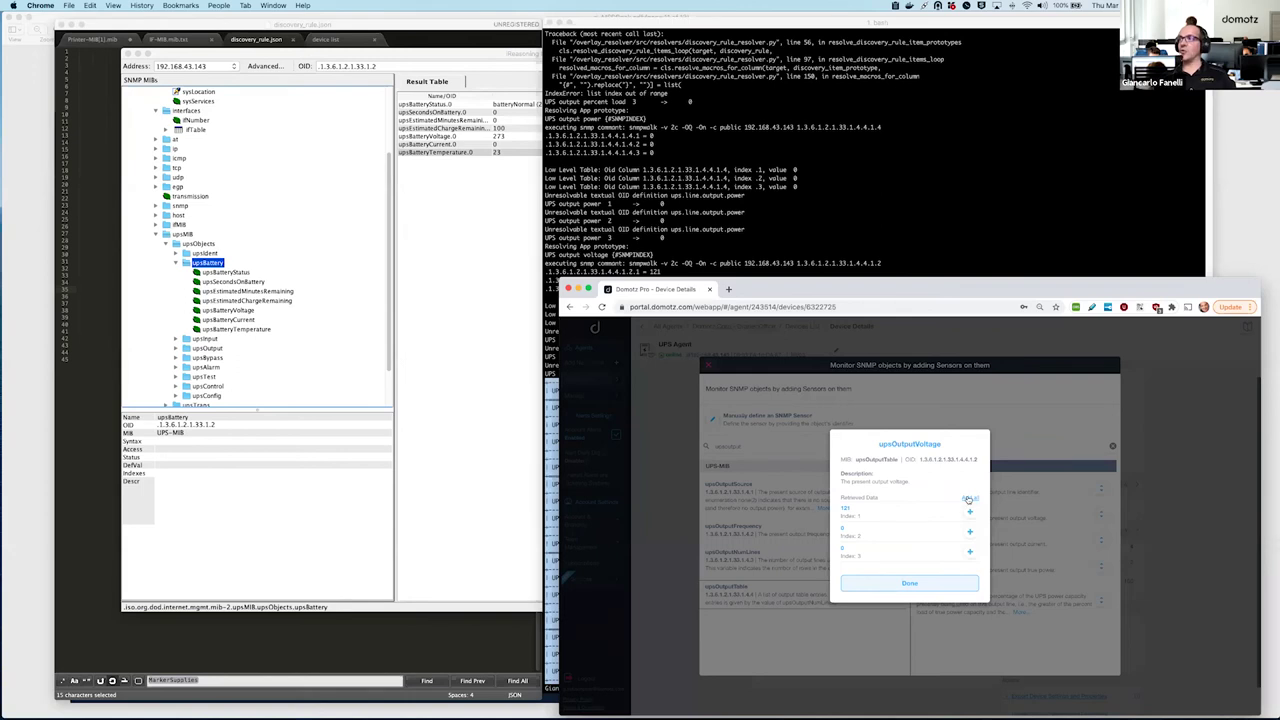
left_click(909, 585)
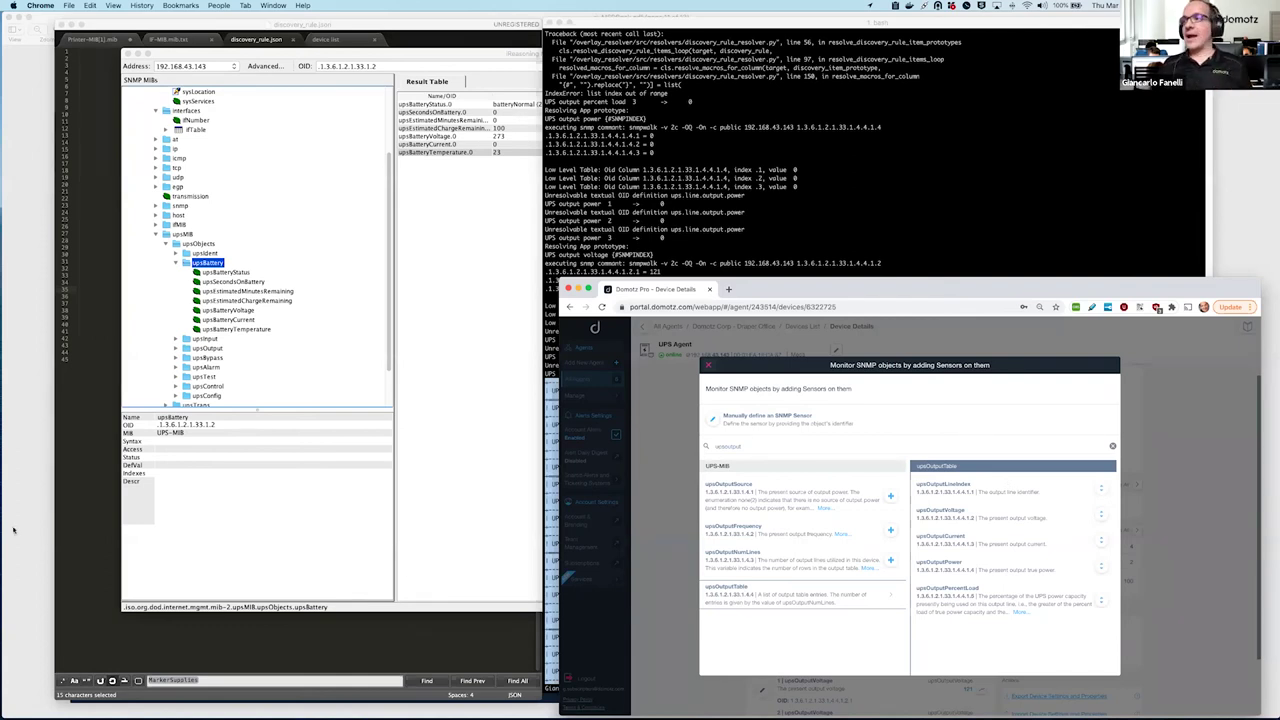
key("super+Tab")
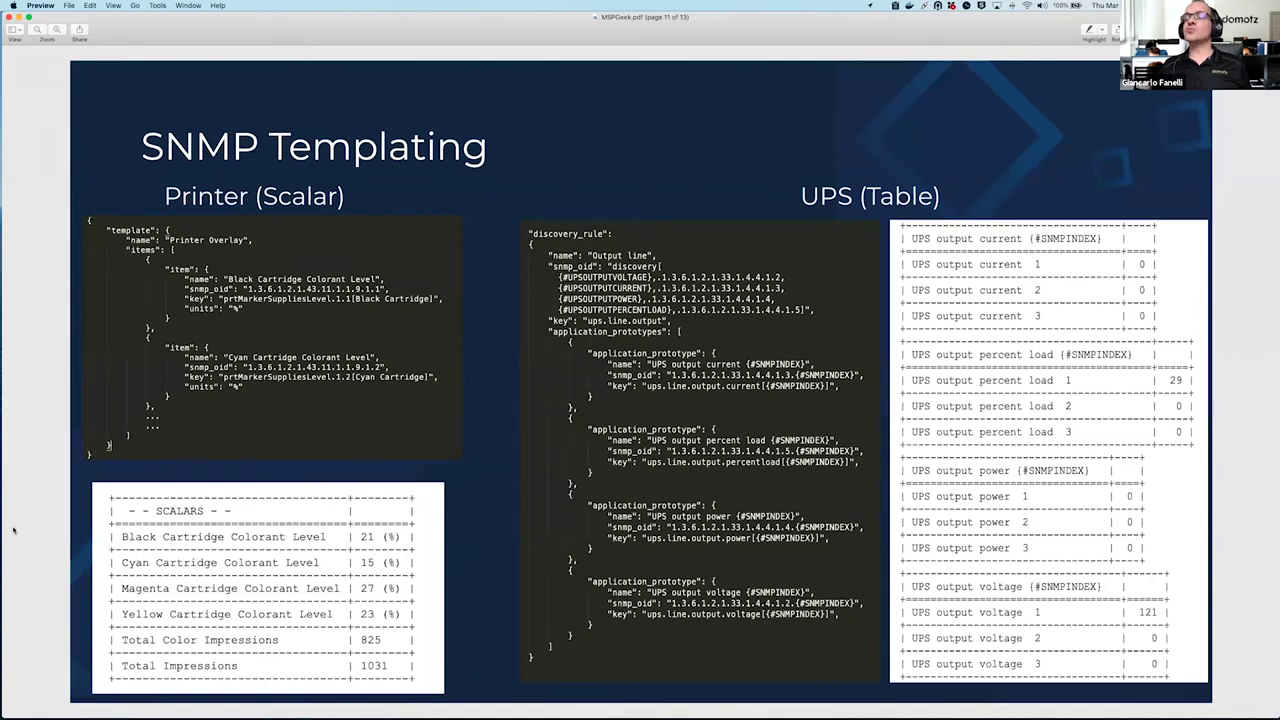
key("Down")
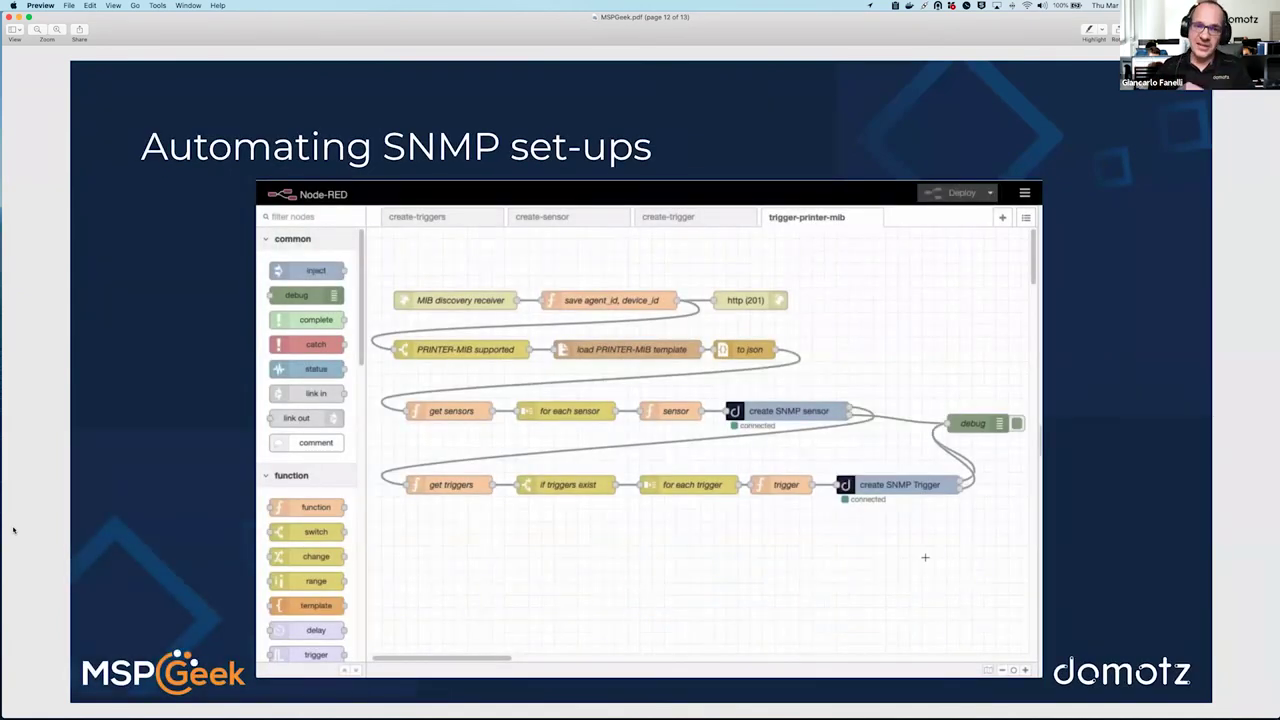
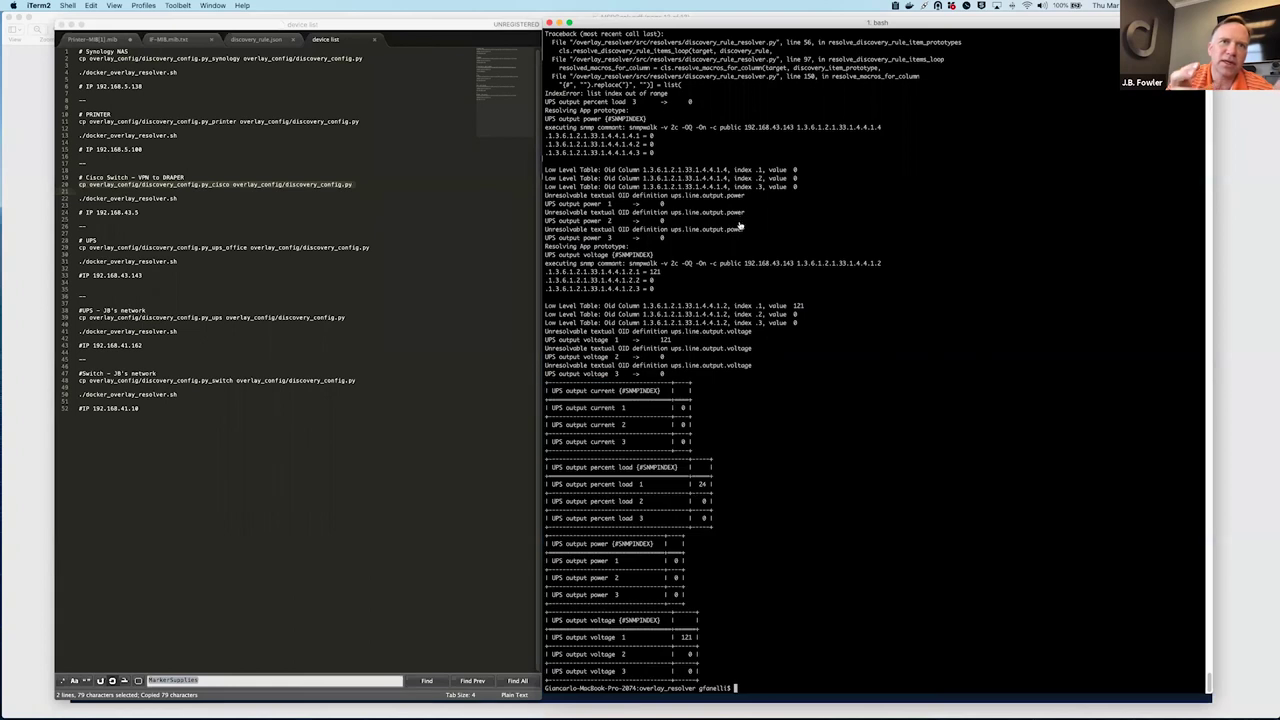
- Rerun ./docker_overlay_resolver.sh on the Cisco switch 192.168.43.5 to list its interface names and status
key("Up")
key("Up")
key("Return")
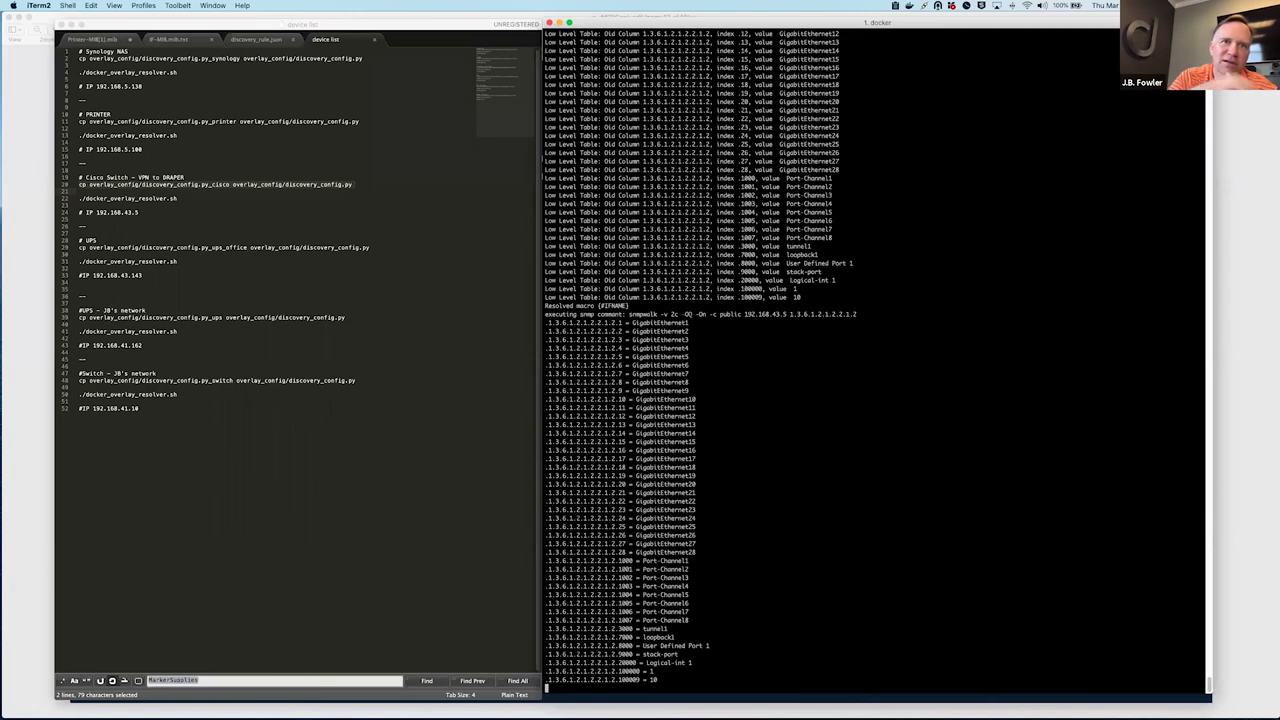
key("super+Tab")
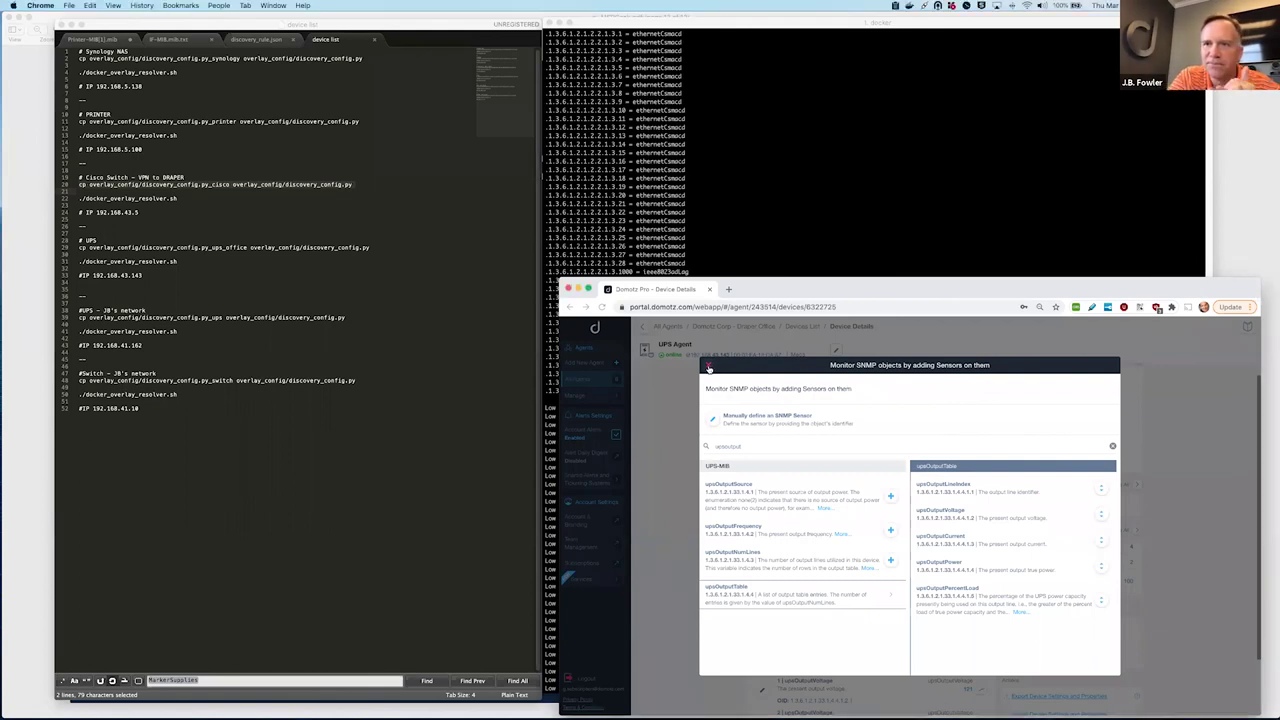
- Search the UPS Agent's SNMP objects for 'tempera' and confirm upsBatteryTemperature is already marked Added
left_click_drag(748, 447, 709, 447)
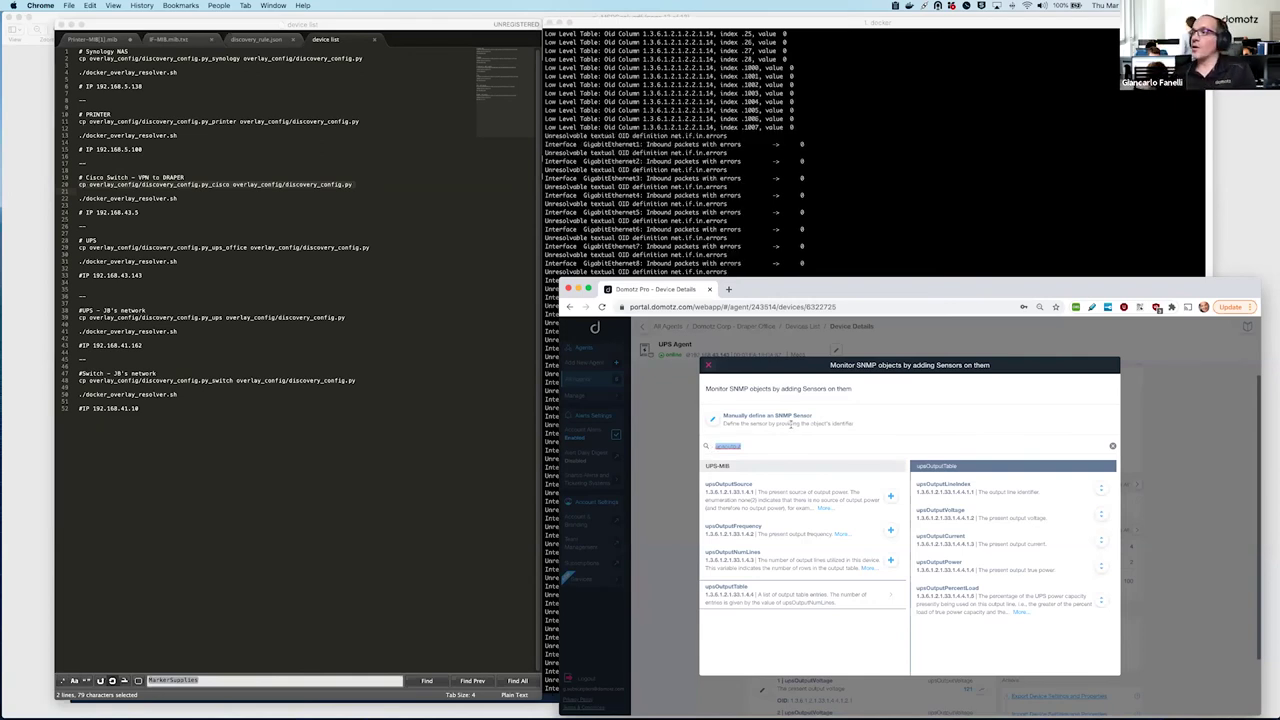
left_click(659, 342)
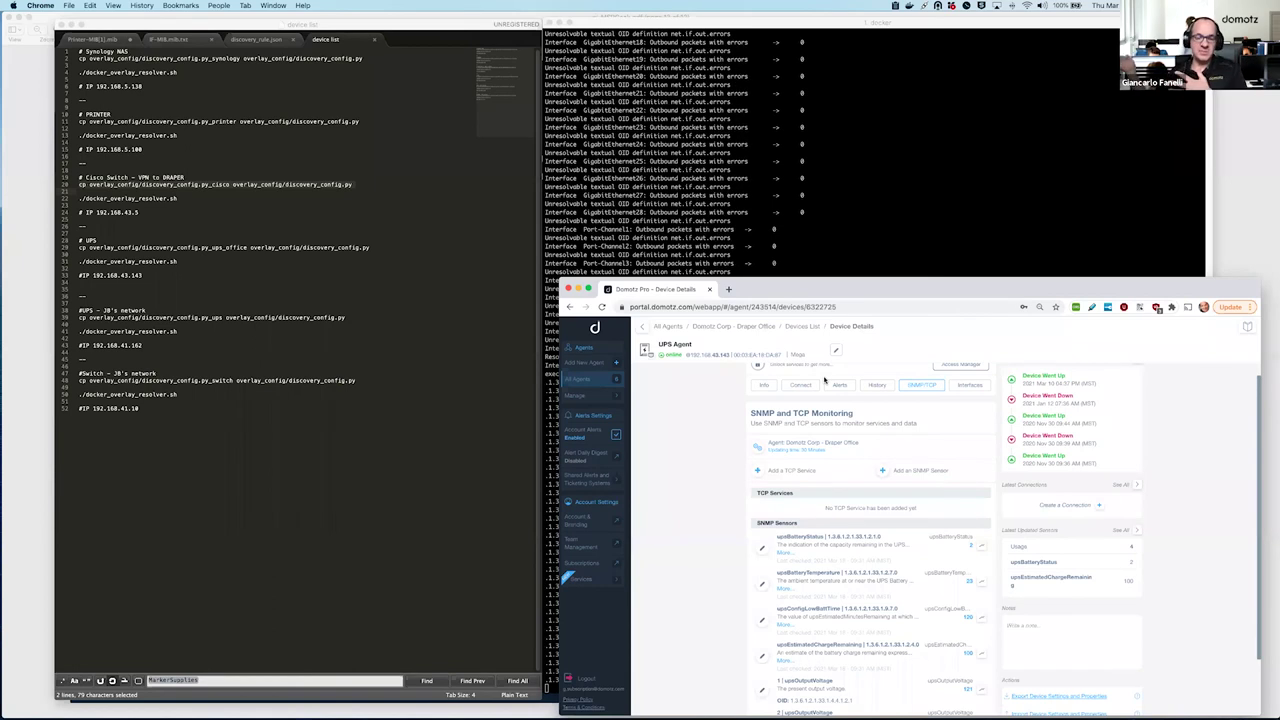
left_click(885, 472)
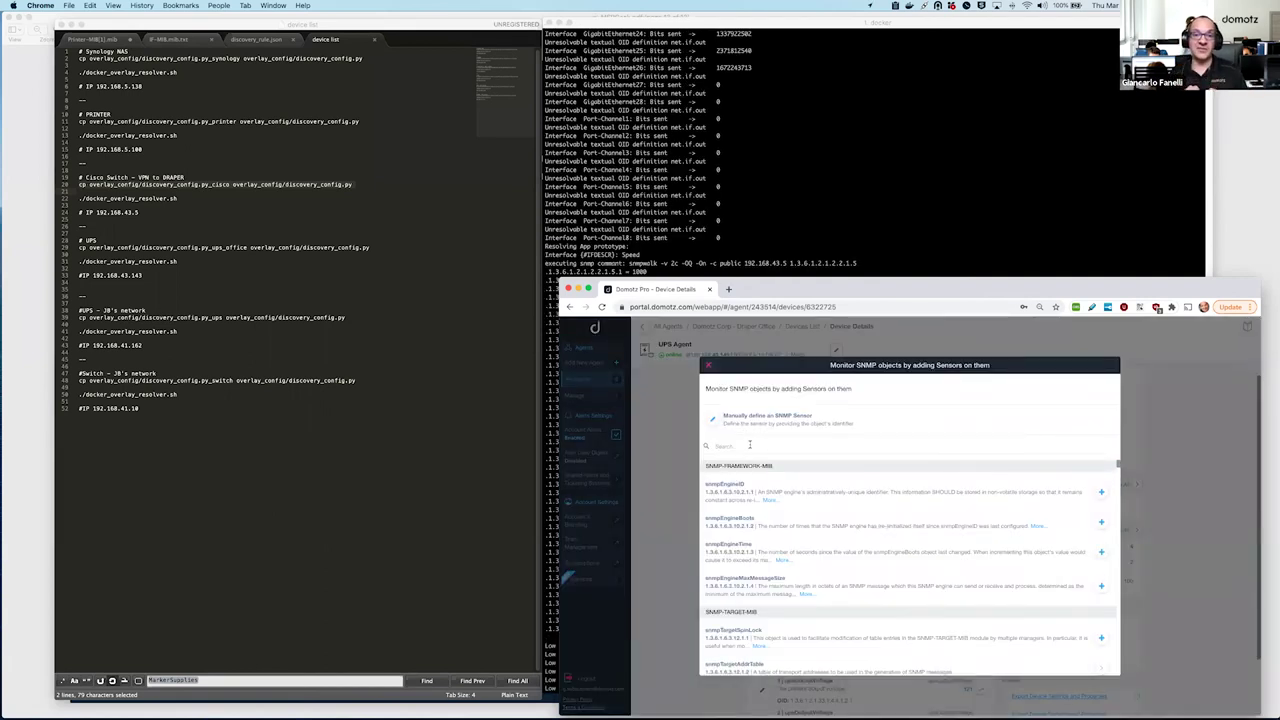
left_click(749, 444)
type("sn")
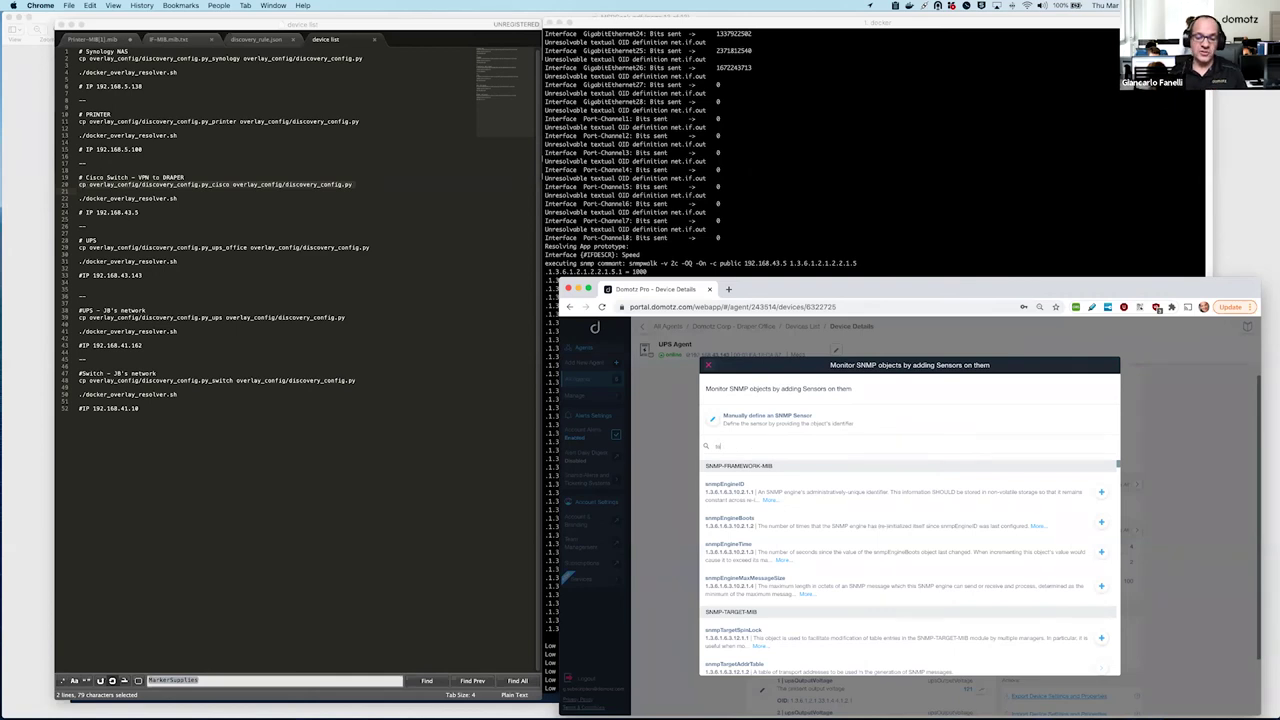
type("mpera")
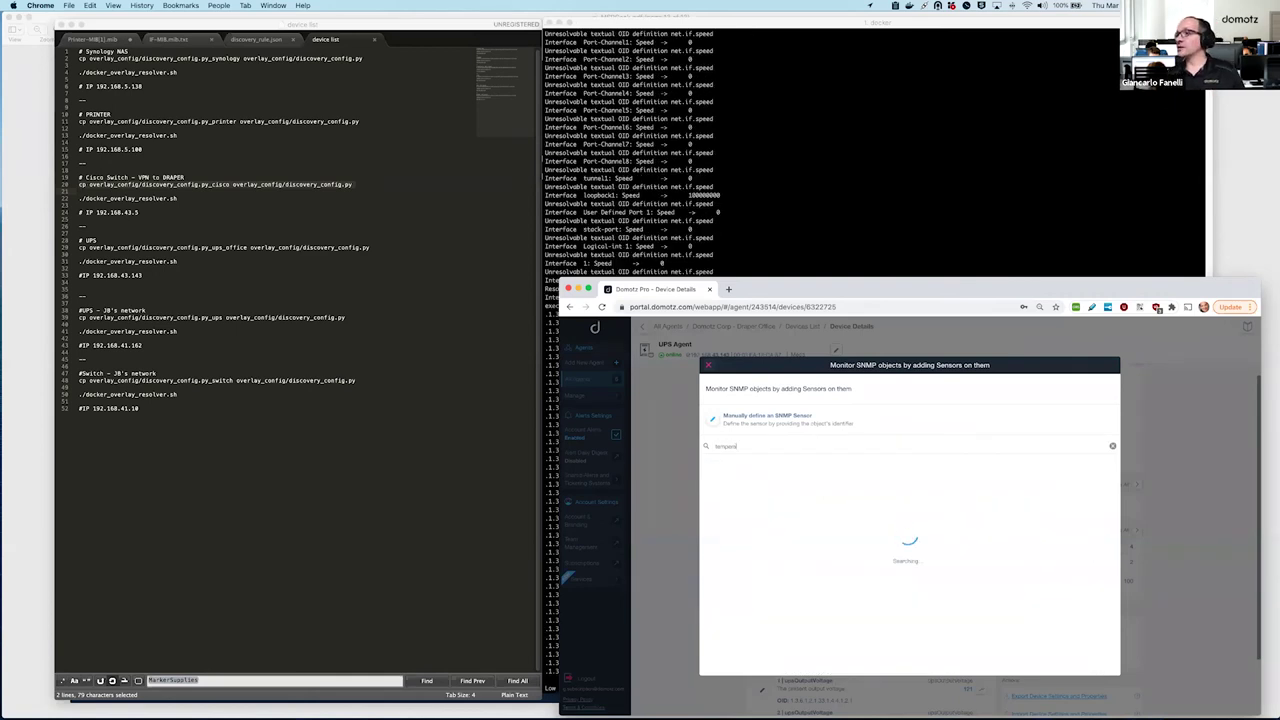
type("t")
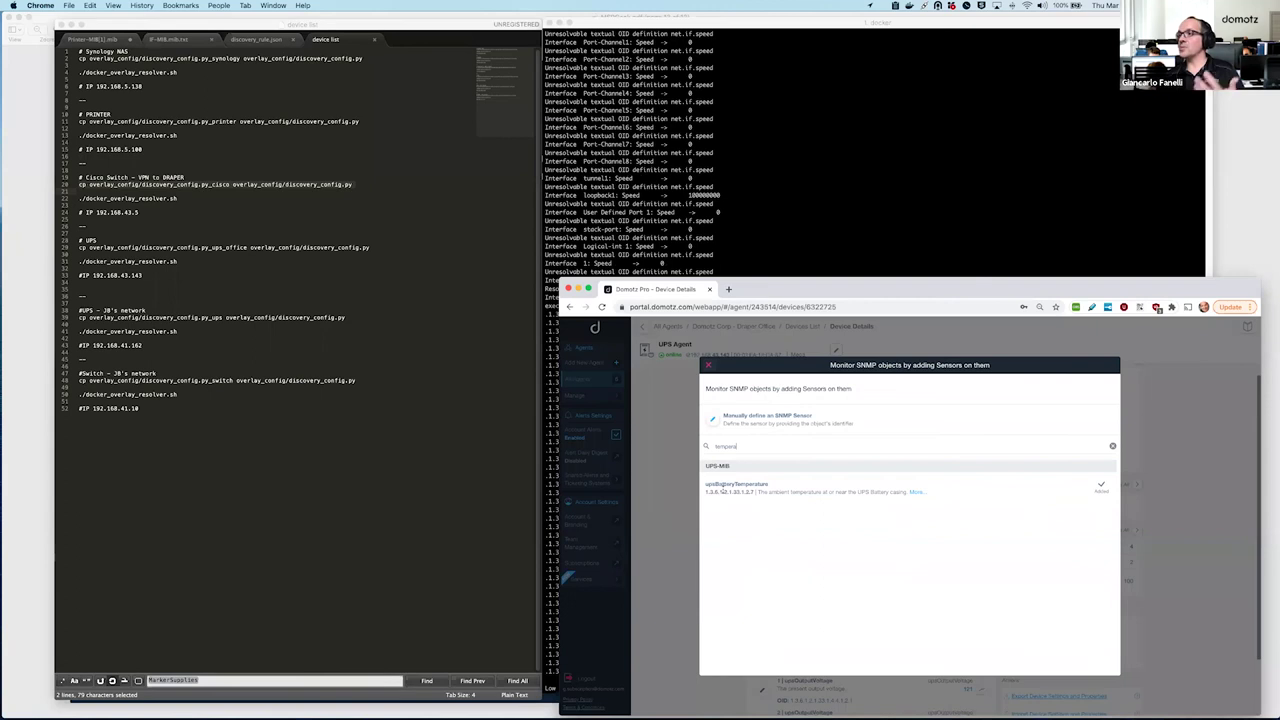
key("BackSpace")
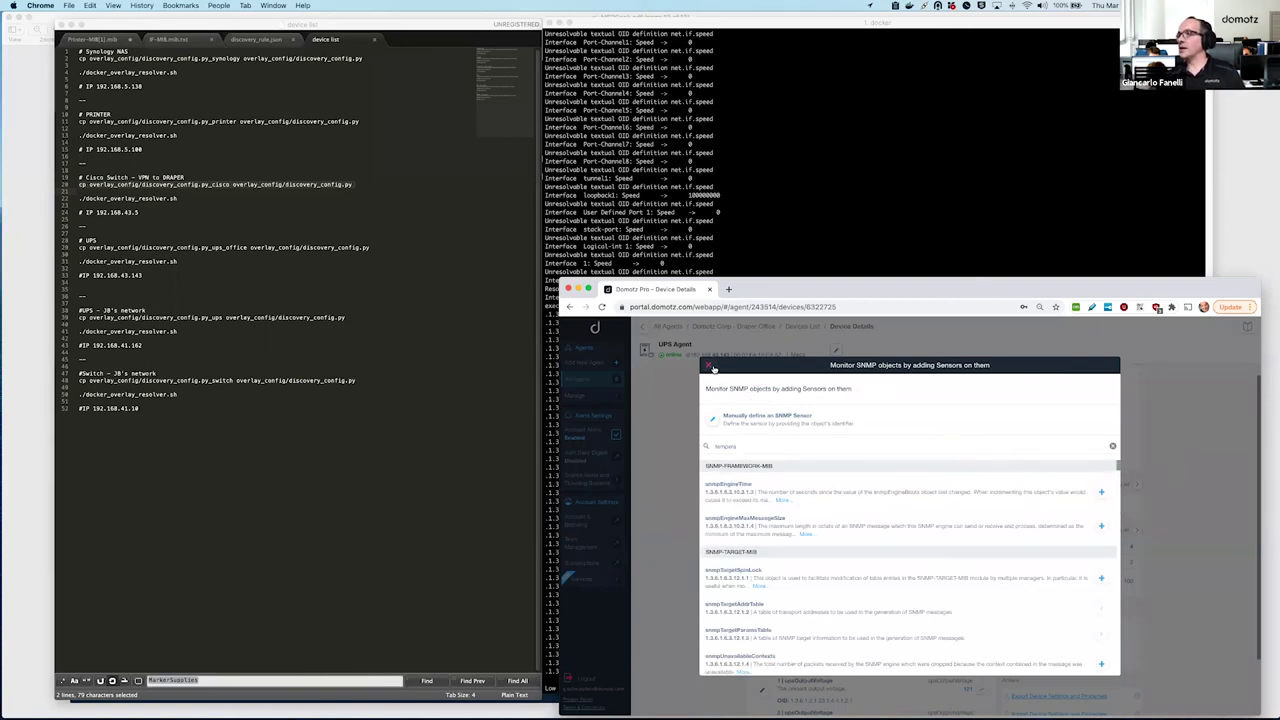
left_click(713, 368)
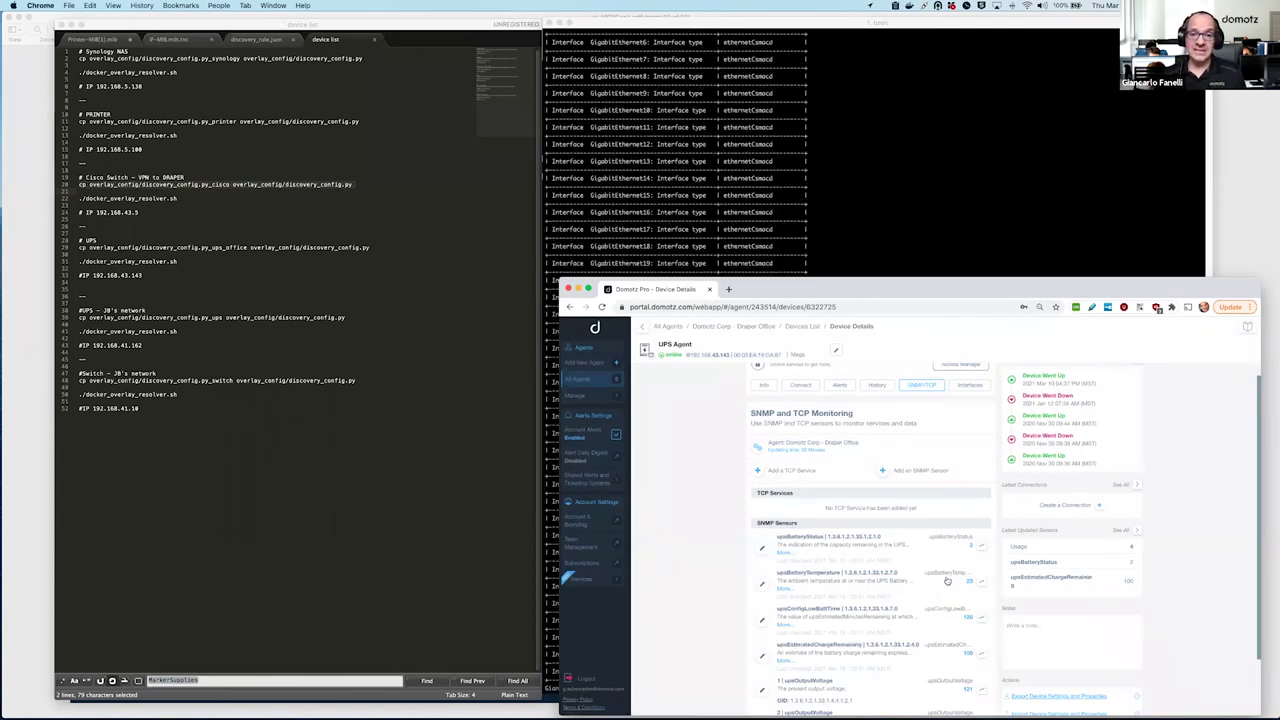
key("super+Tab")
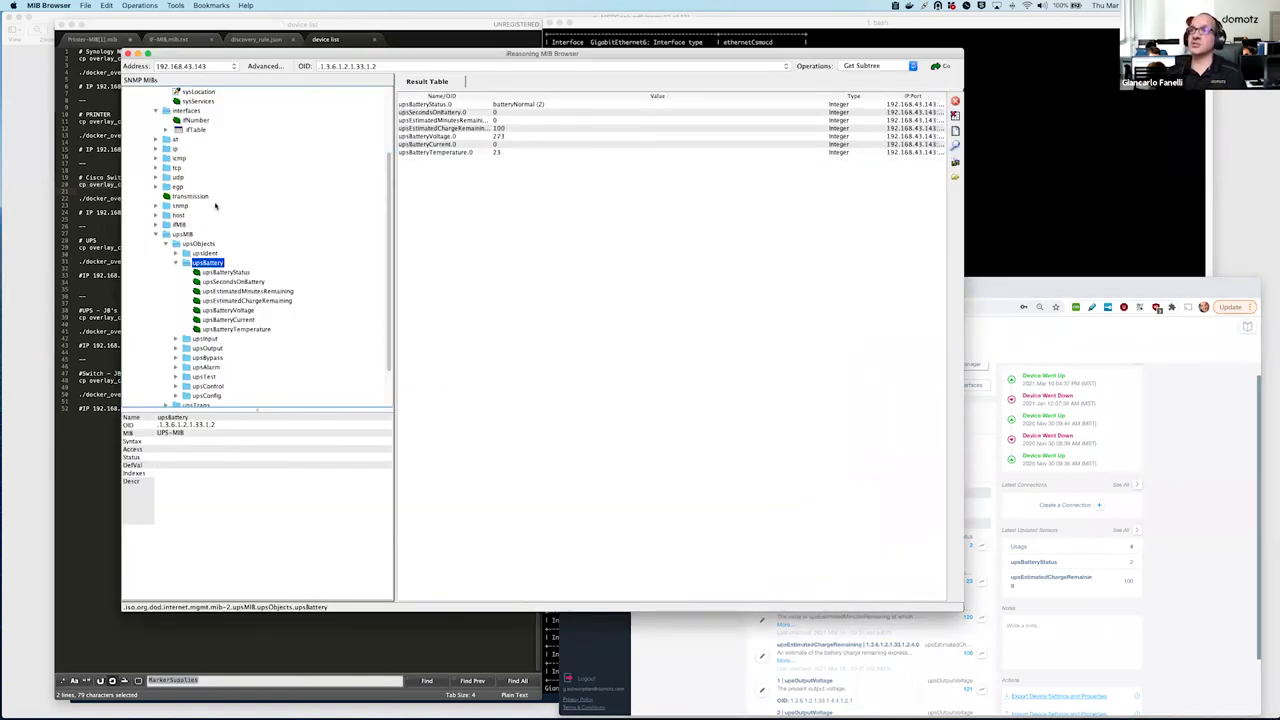
- Find upsBatteryTemperature (.1.3.6.1.2.1.33.1.2.7) in the MIB tree and poll it, returning 23
key("super+f")
type("temperature")
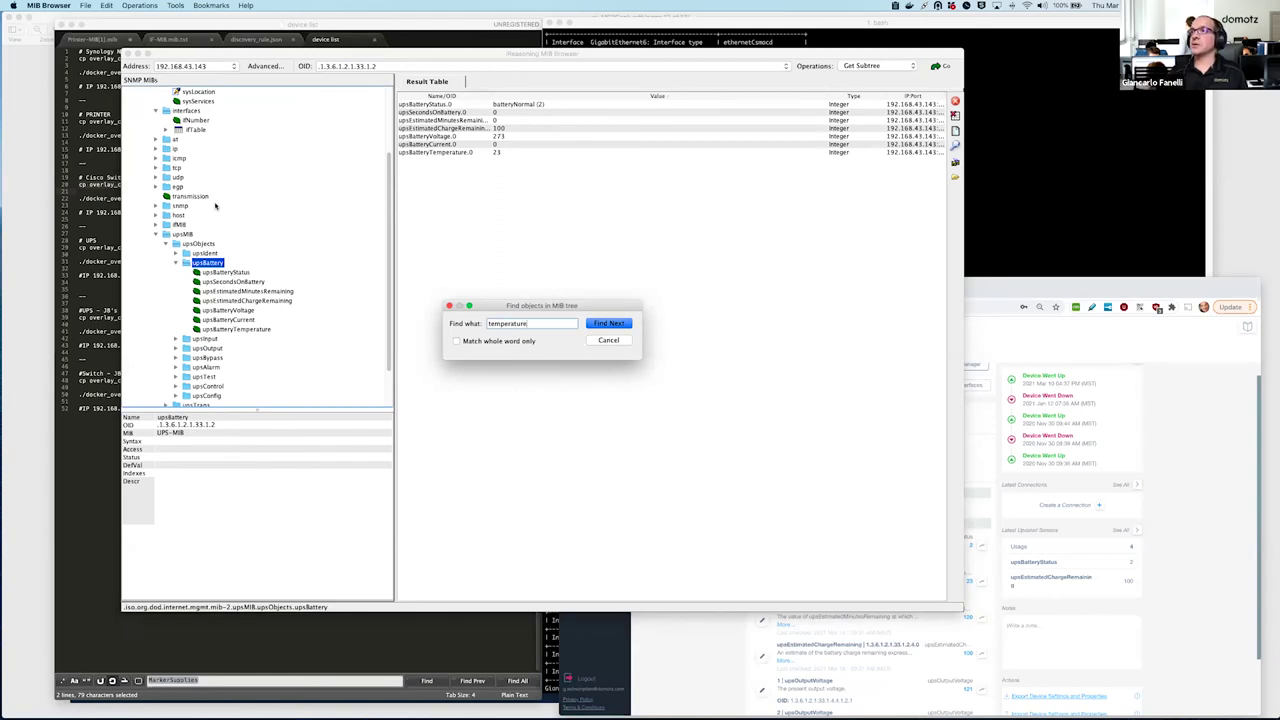
key("Return")
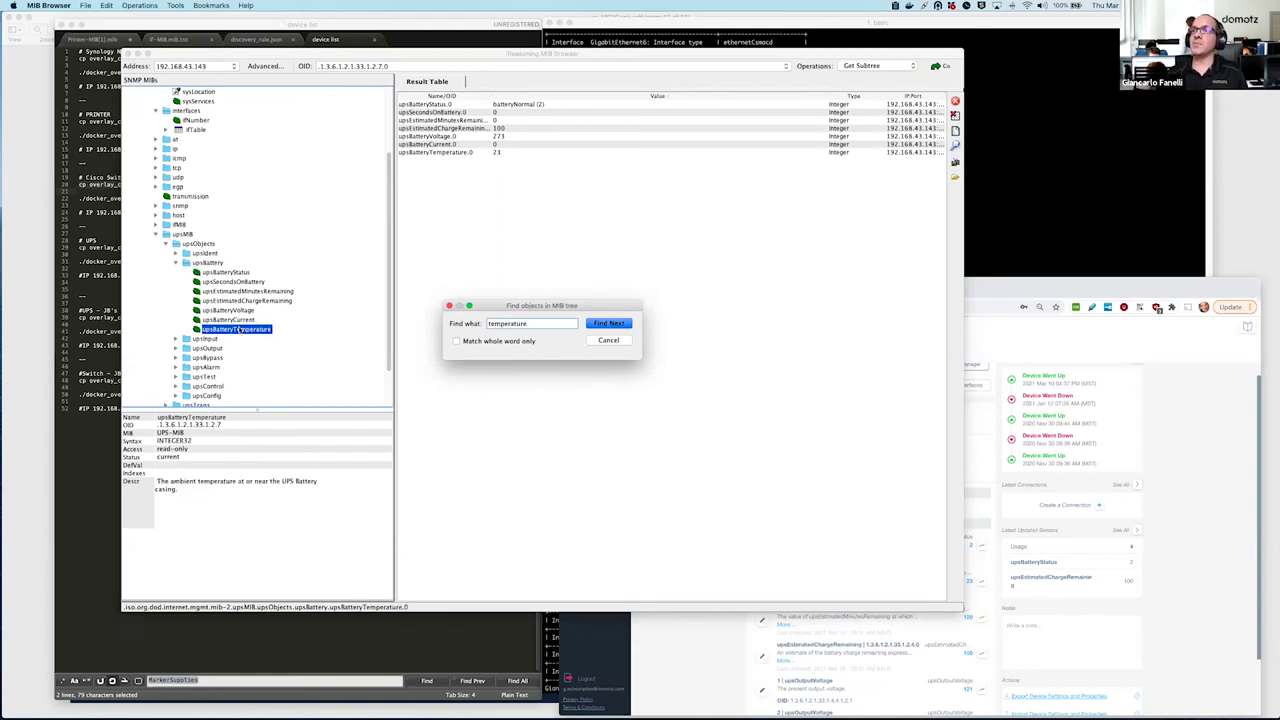
double_click(240, 330)
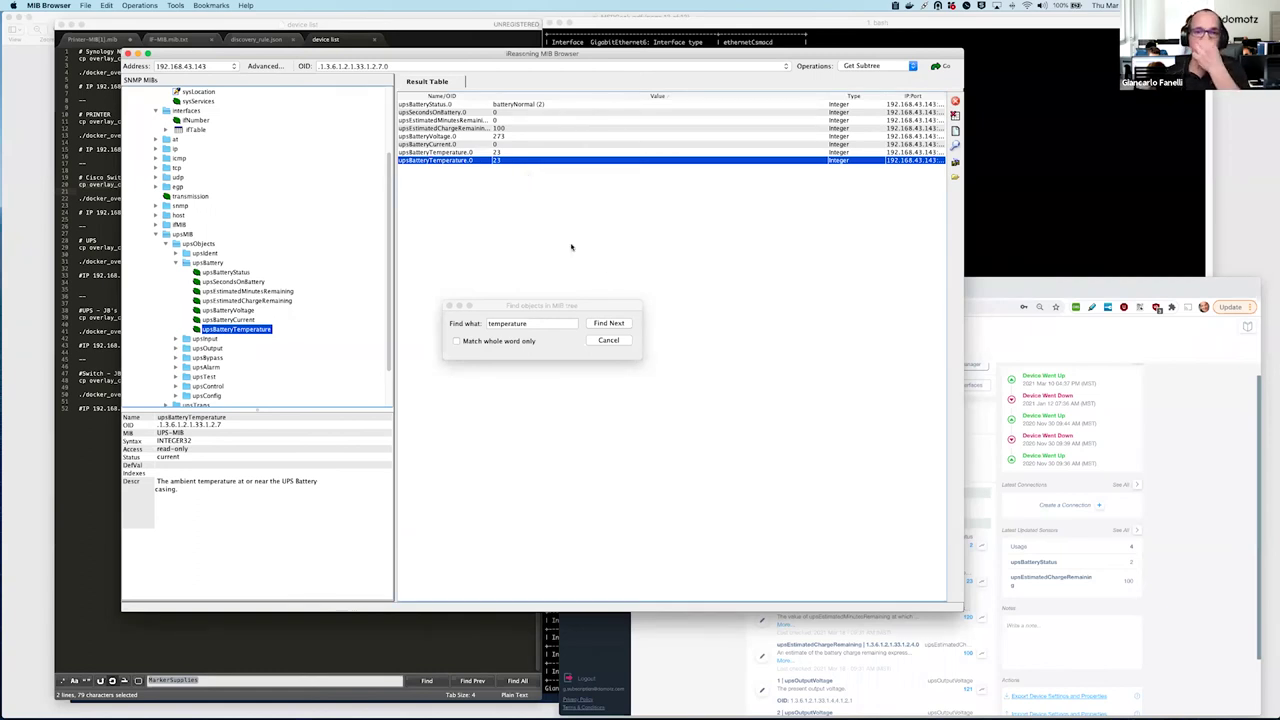
left_click(624, 340)
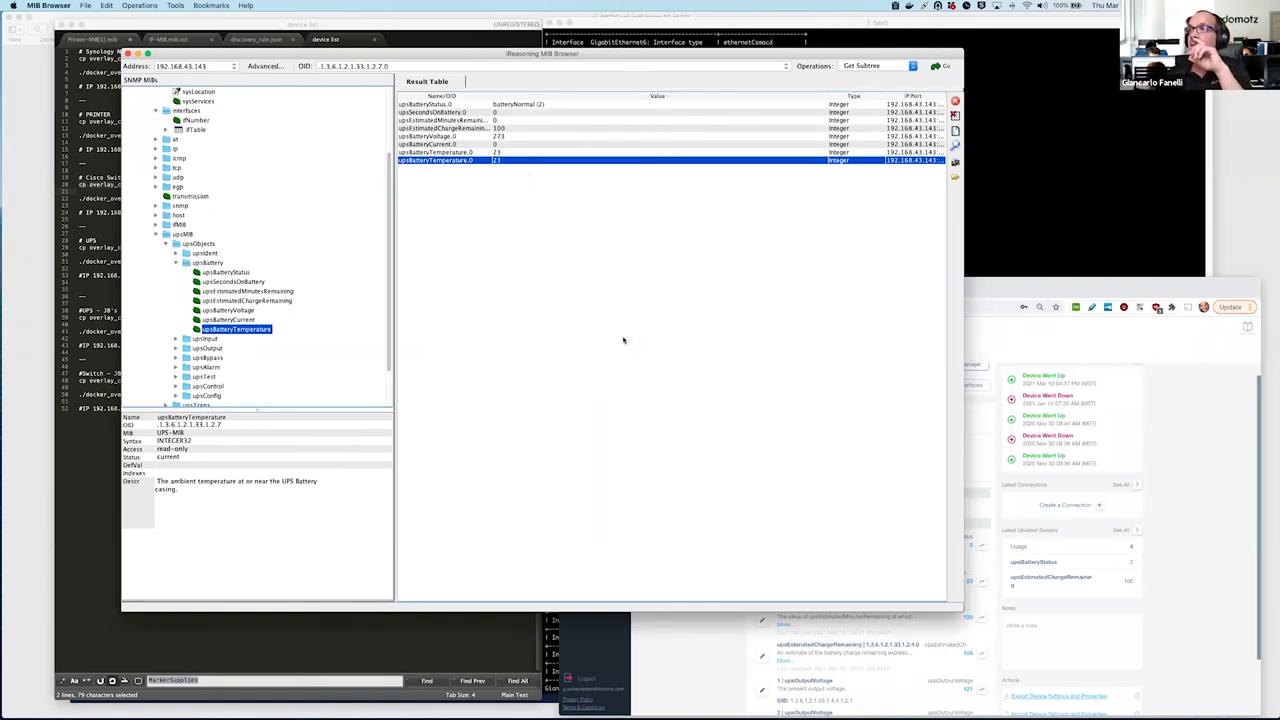
key("super+Tab")
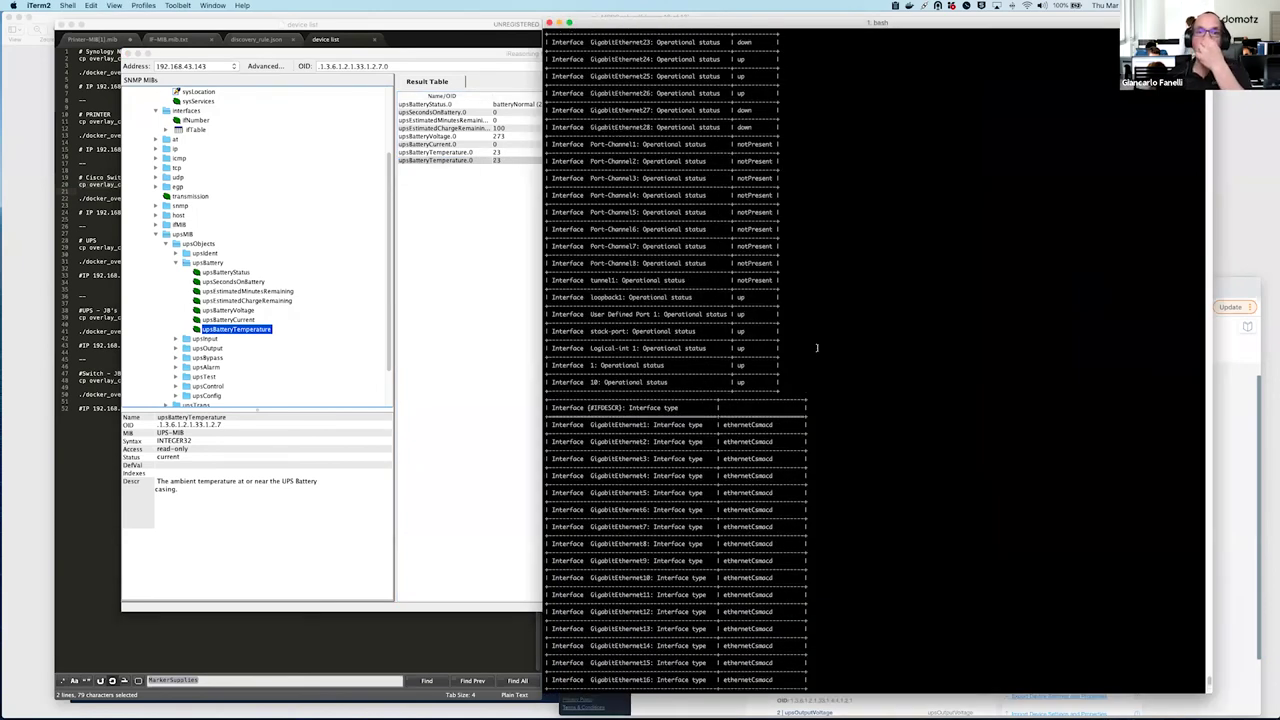
- Scroll through the switch's per-interface traffic counters and highlight the Bits sent column header
scroll(816, 348, "up", 20)
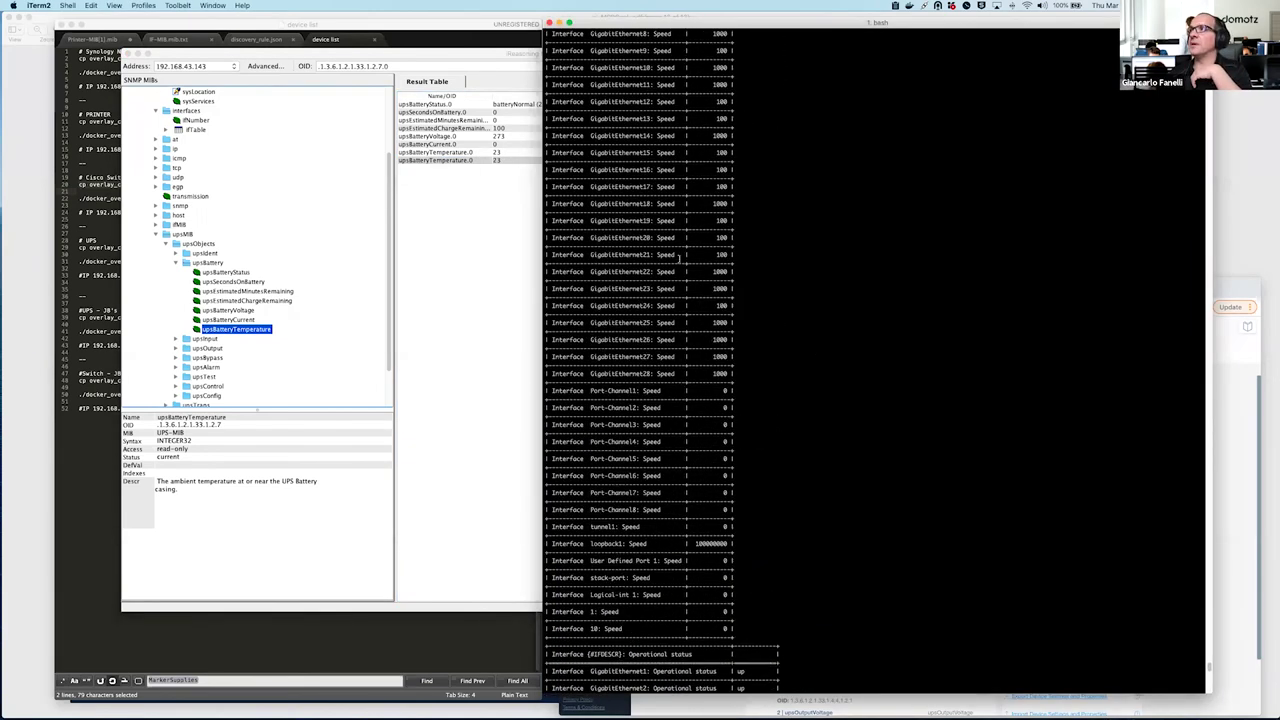
scroll(679, 257, "up", 12)
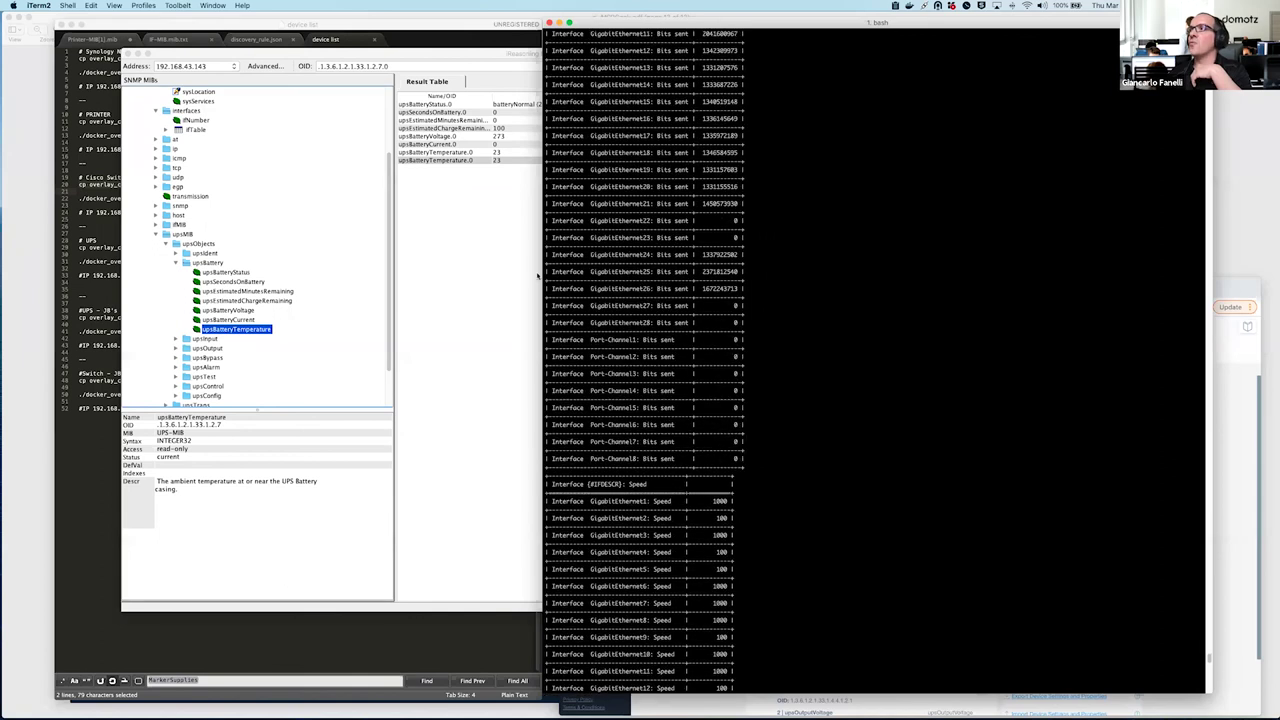
scroll(665, 282, "up", 3)
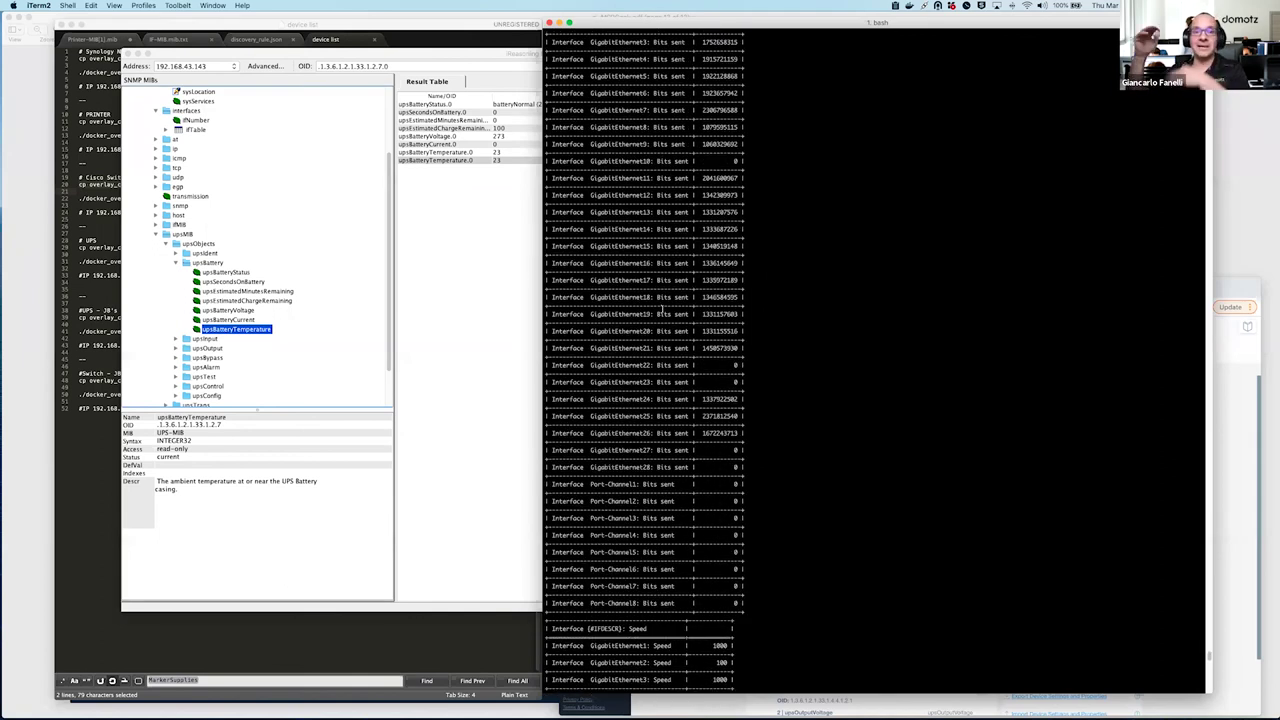
scroll(673, 336, "up", 1)
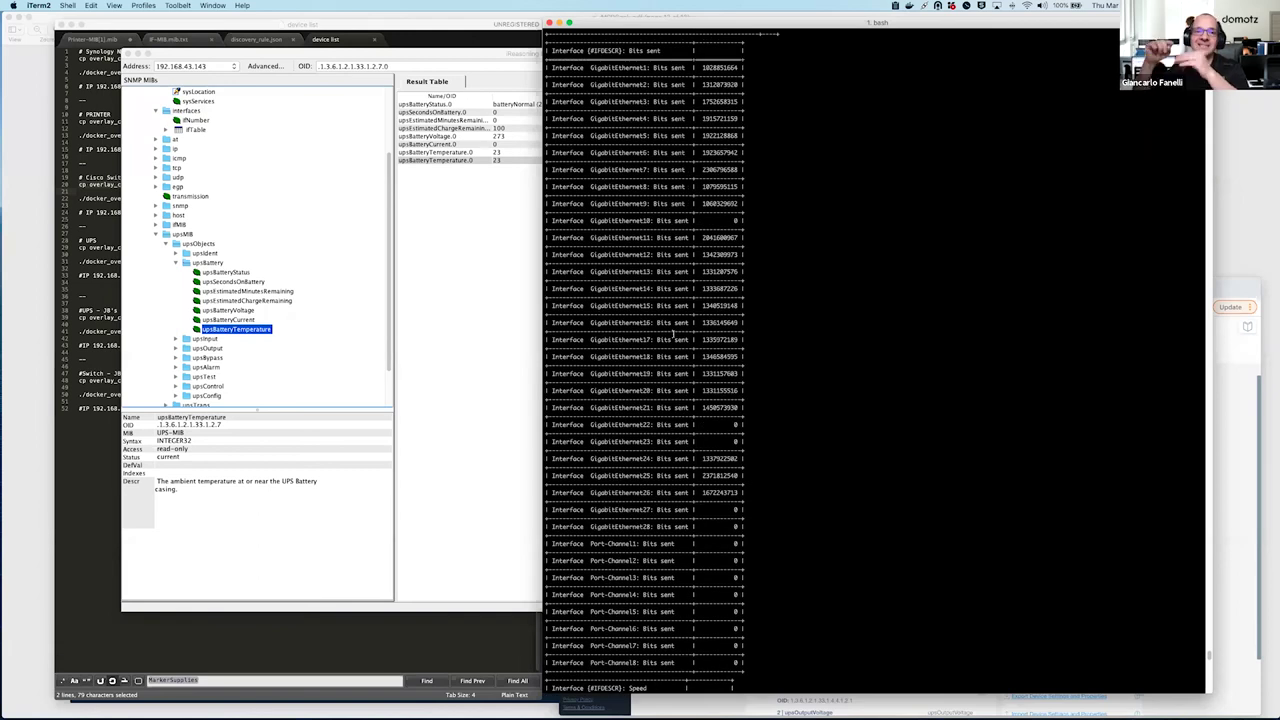
scroll(674, 334, "up", 1)
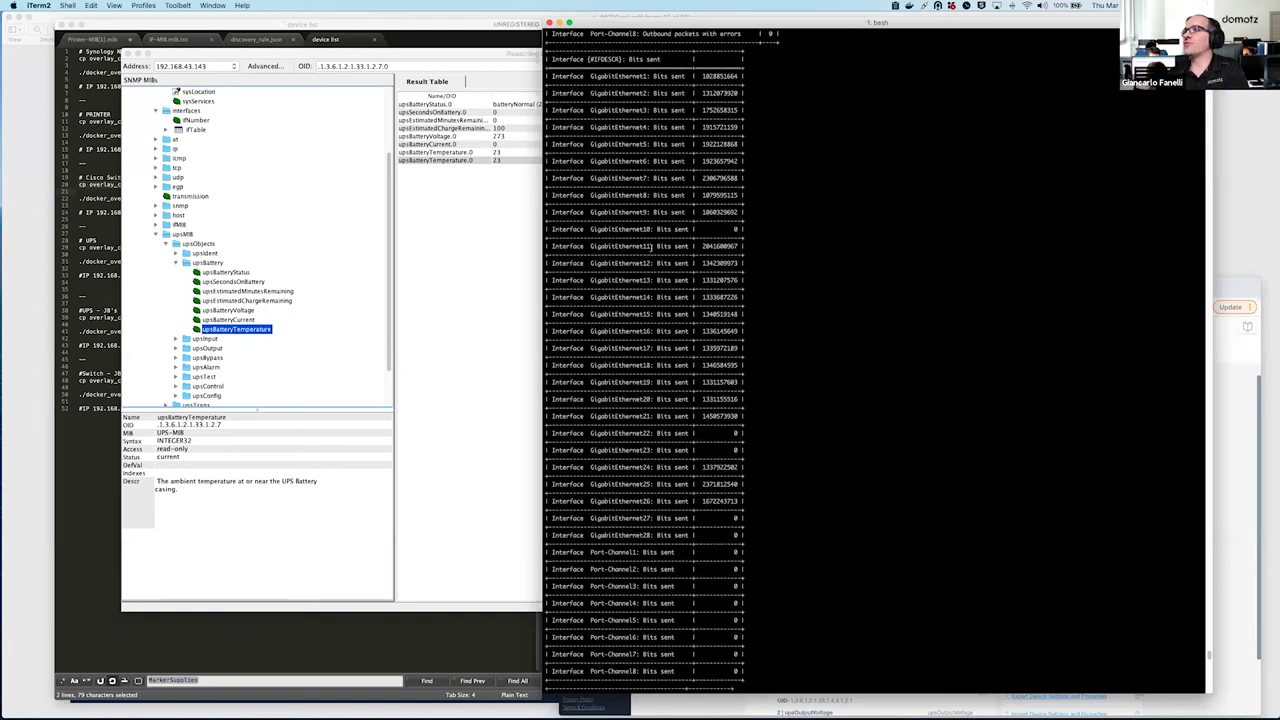
scroll(654, 254, "up", 2)
scroll(656, 254, "up", 1)
left_click_drag(623, 229, 694, 230)
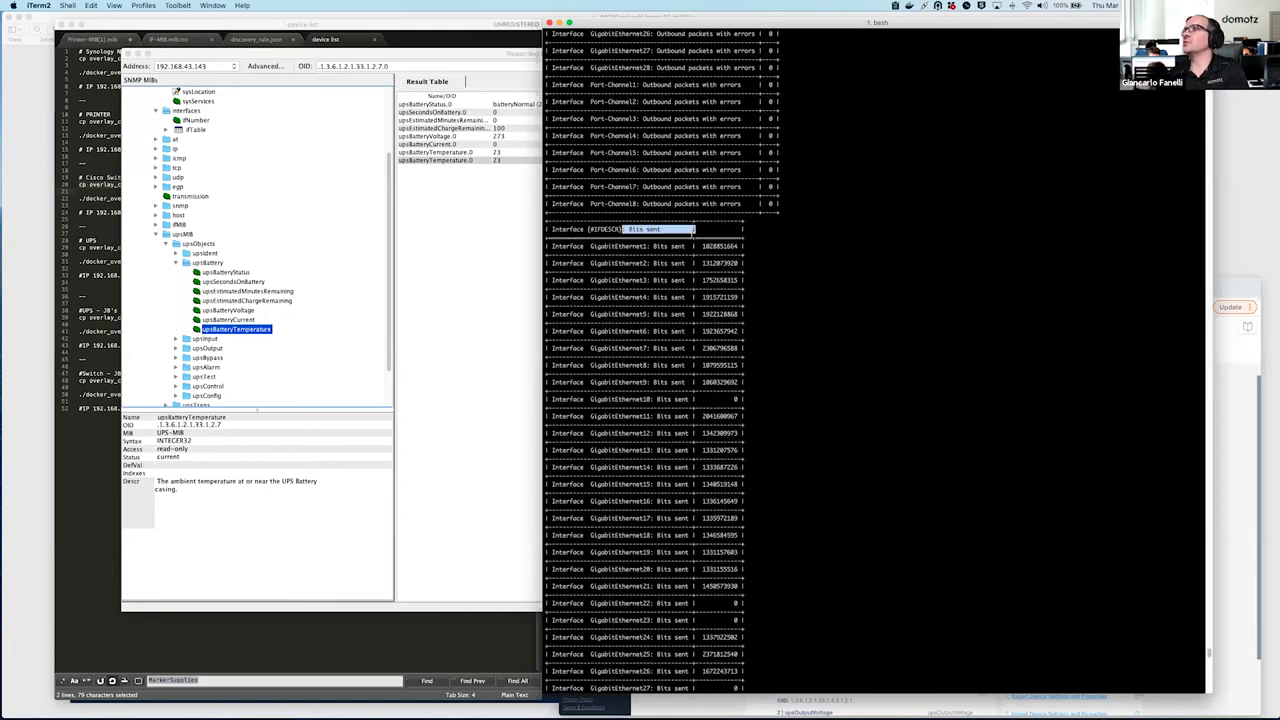
scroll(690, 257, "up", 4)
scroll(671, 263, "up", 10)
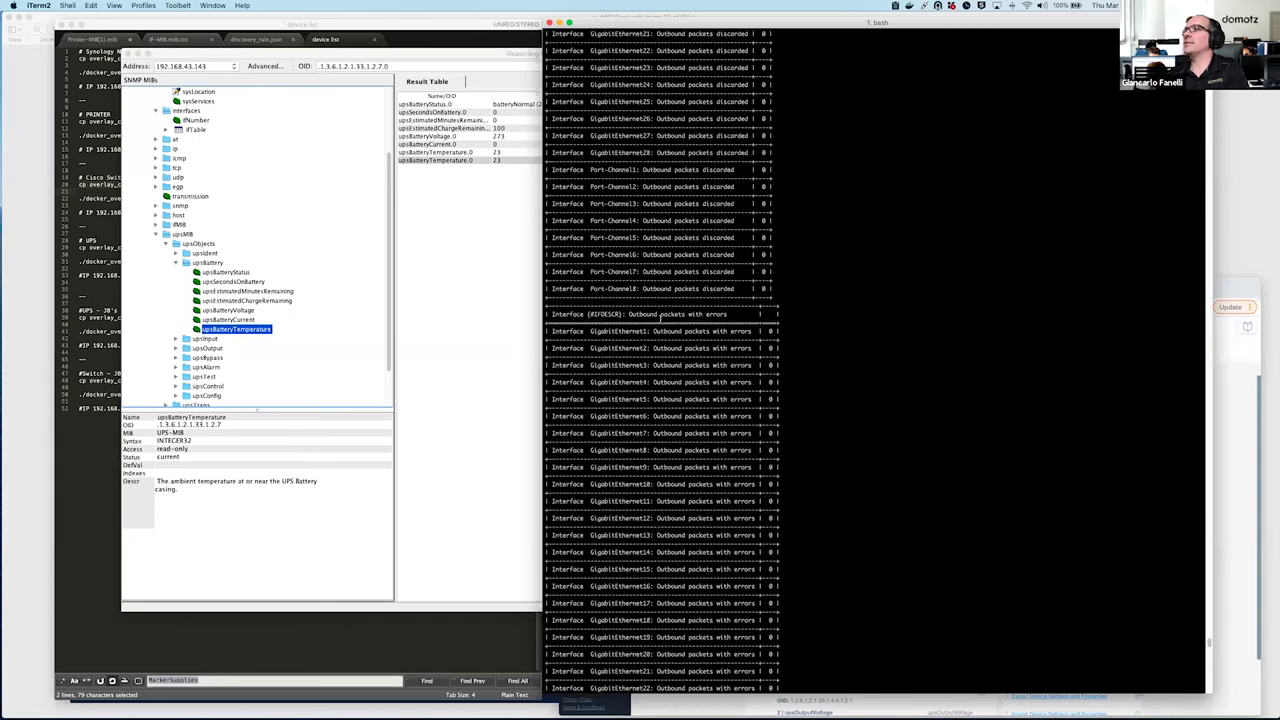
scroll(707, 312, "up", 4)
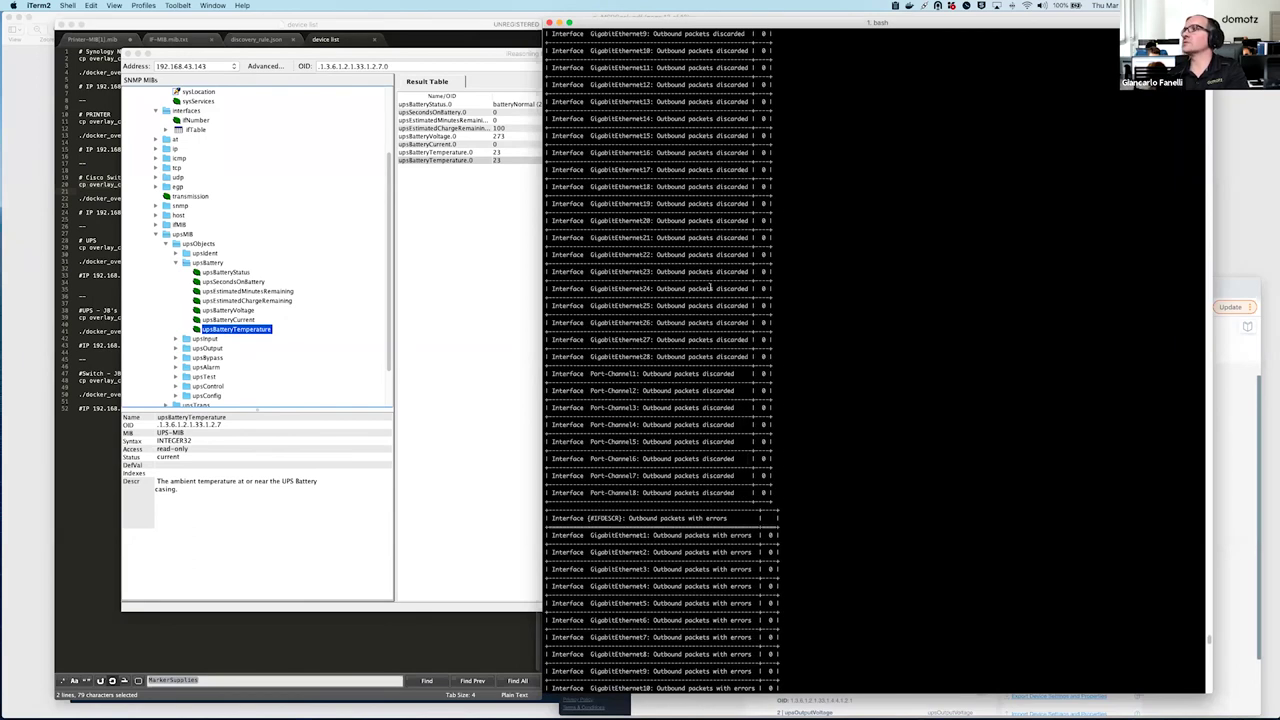
scroll(693, 236, "up", 14)
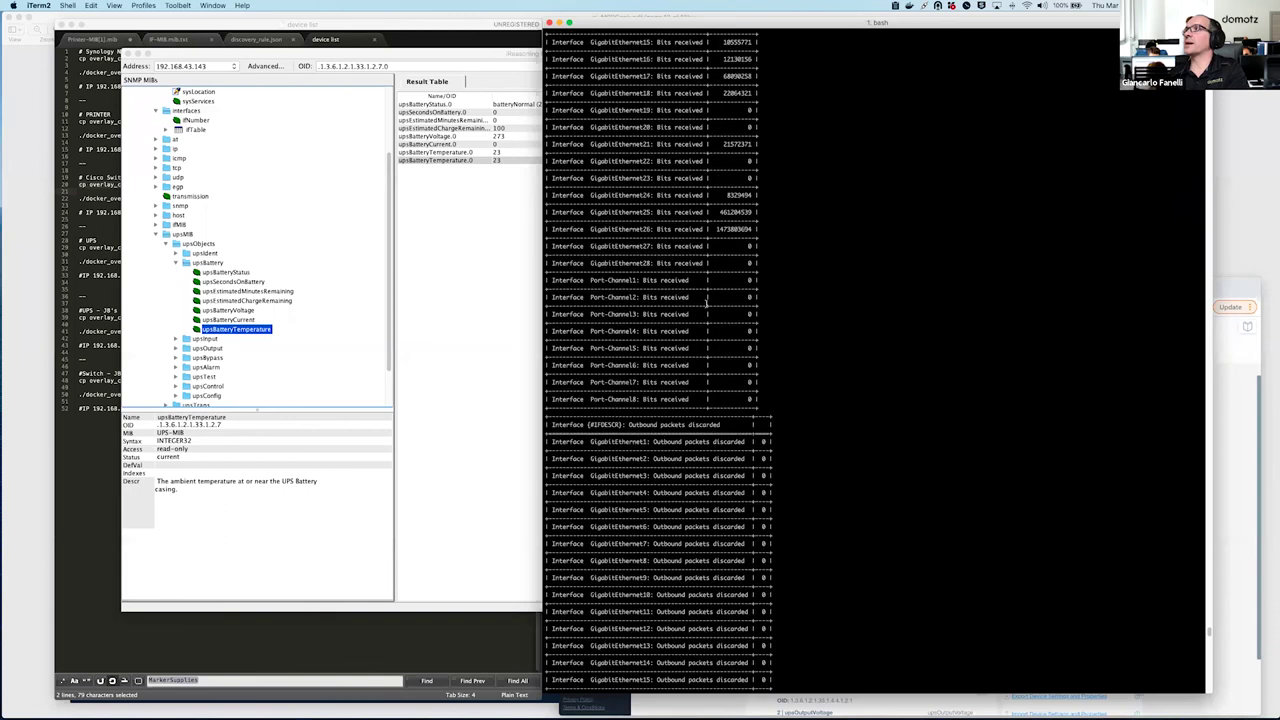
scroll(640, 224, "up", 6)
left_click_drag(626, 220, 716, 220)
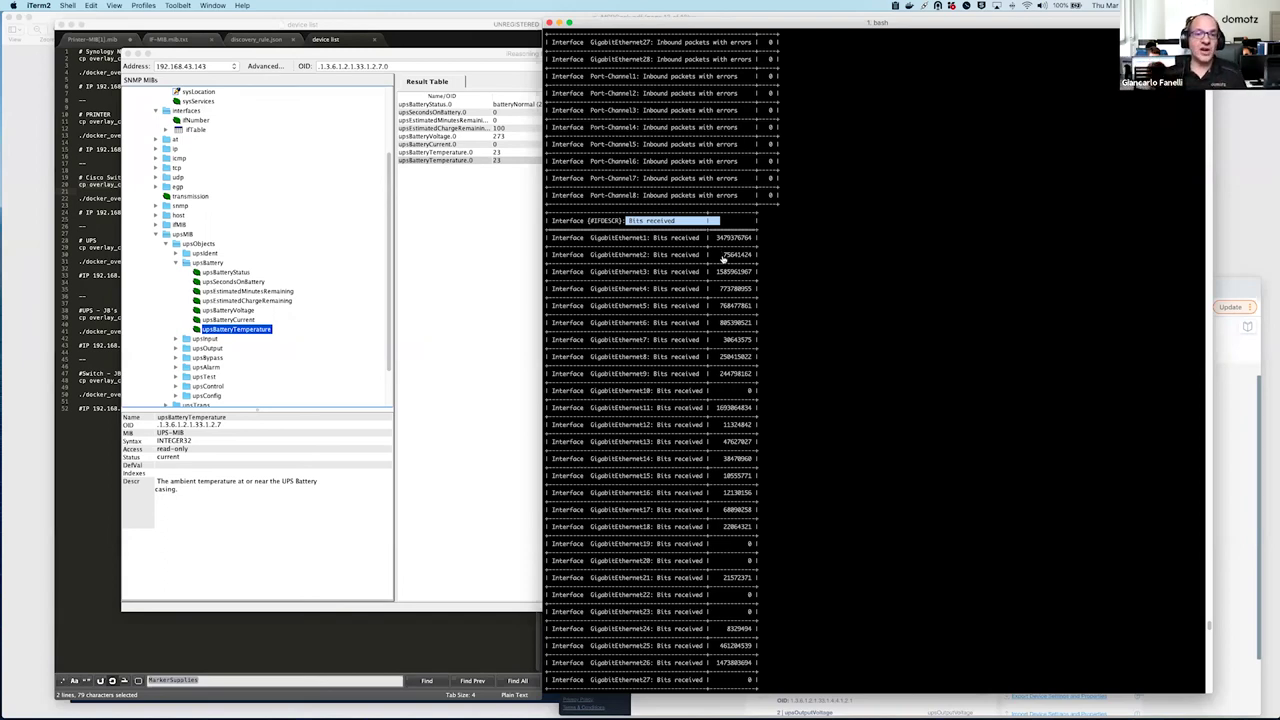
- Search the Domotz devices list for 'cisco' and open SW1 - Main Switch
key("super+Tab")
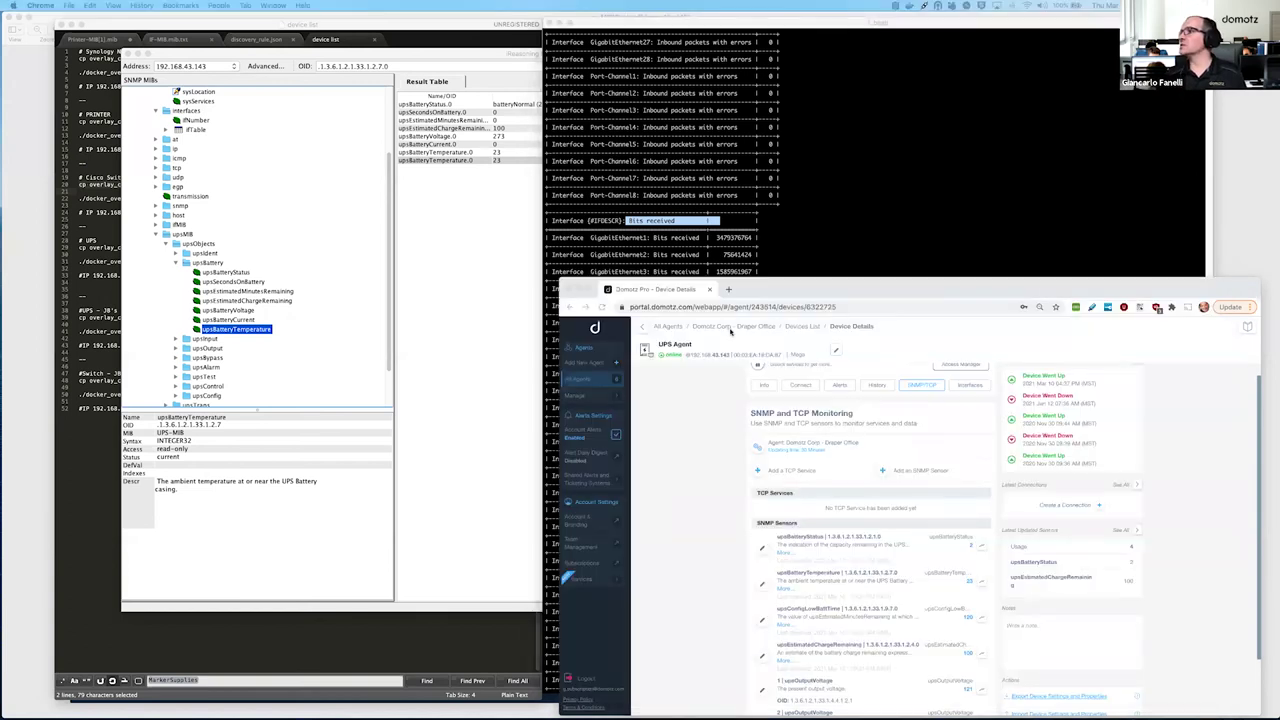
left_click(808, 326)
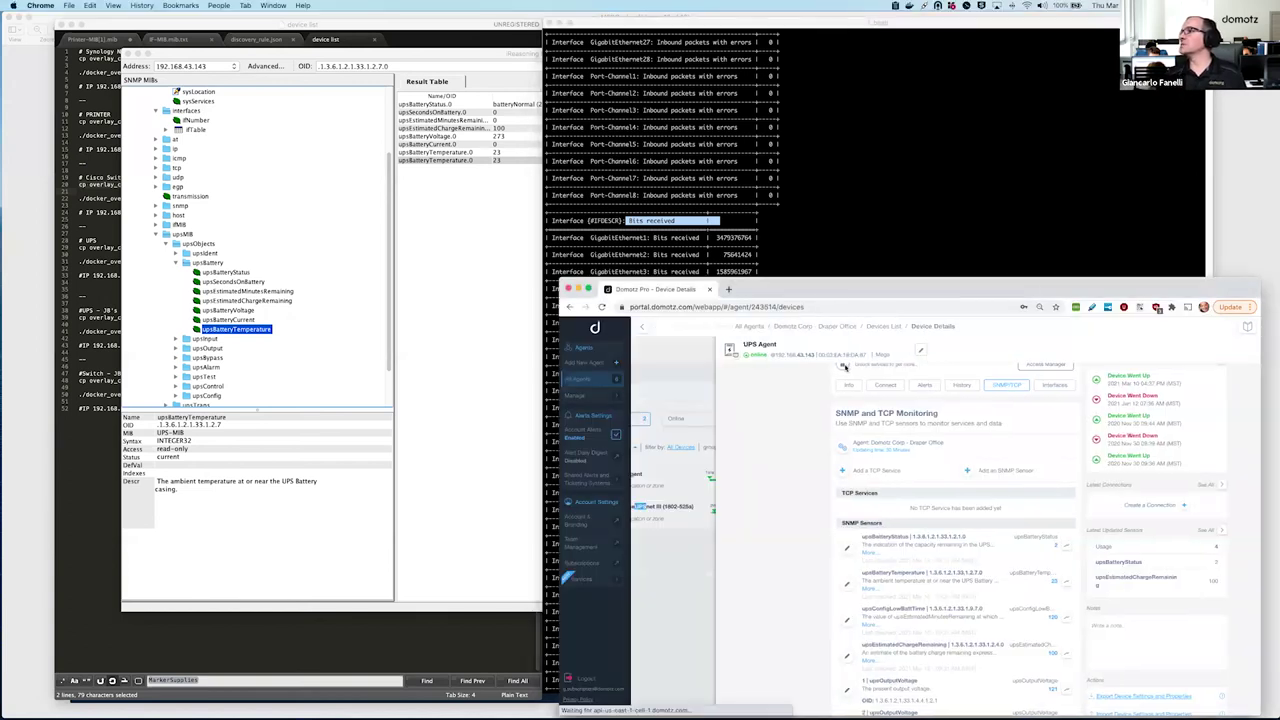
double_click(765, 393)
type("cisco")
left_click(829, 480)
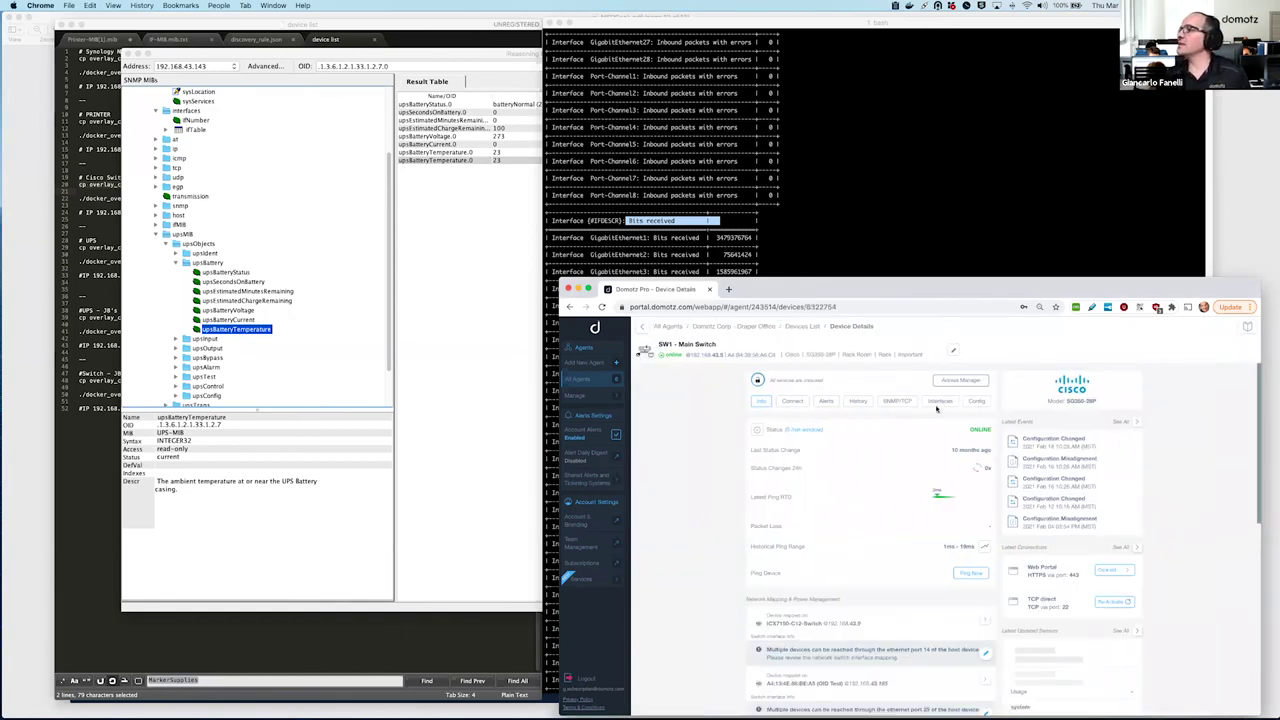
- Open the Lilin Camera port's interface details, zoom bandwidth to Mar 12–Mar 18, and show its errors
left_click(938, 402)
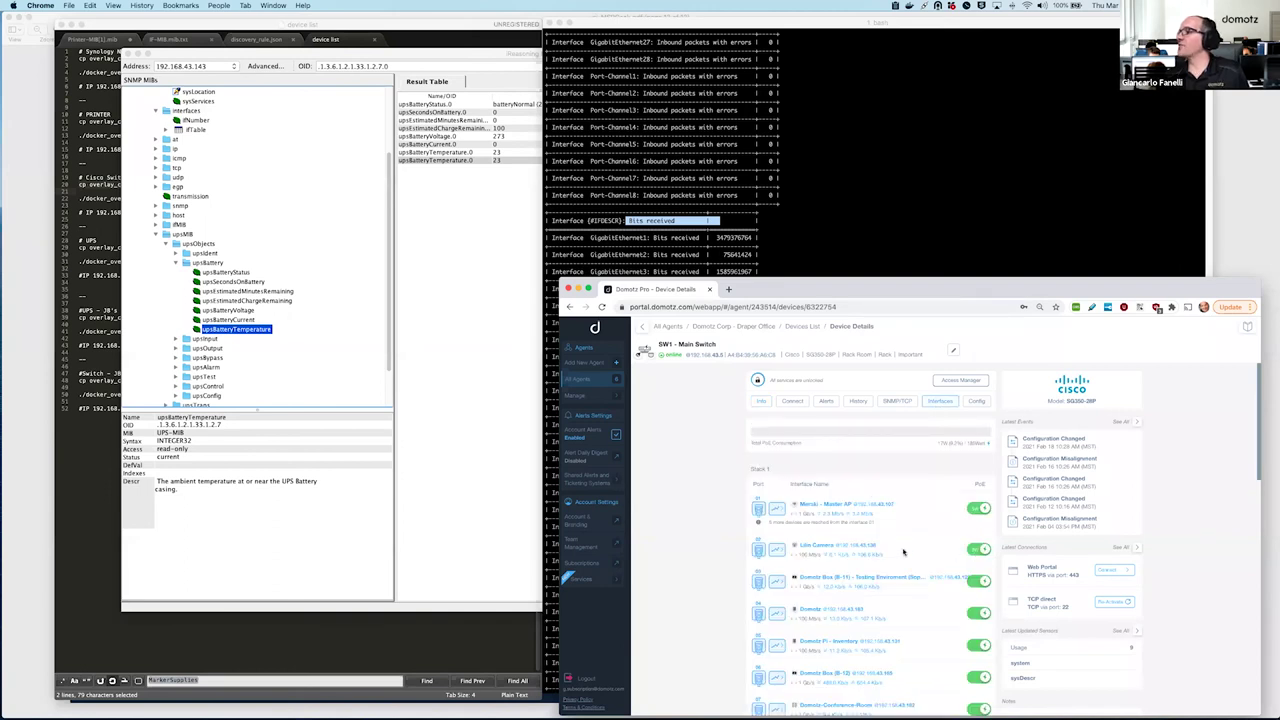
left_click(776, 549)
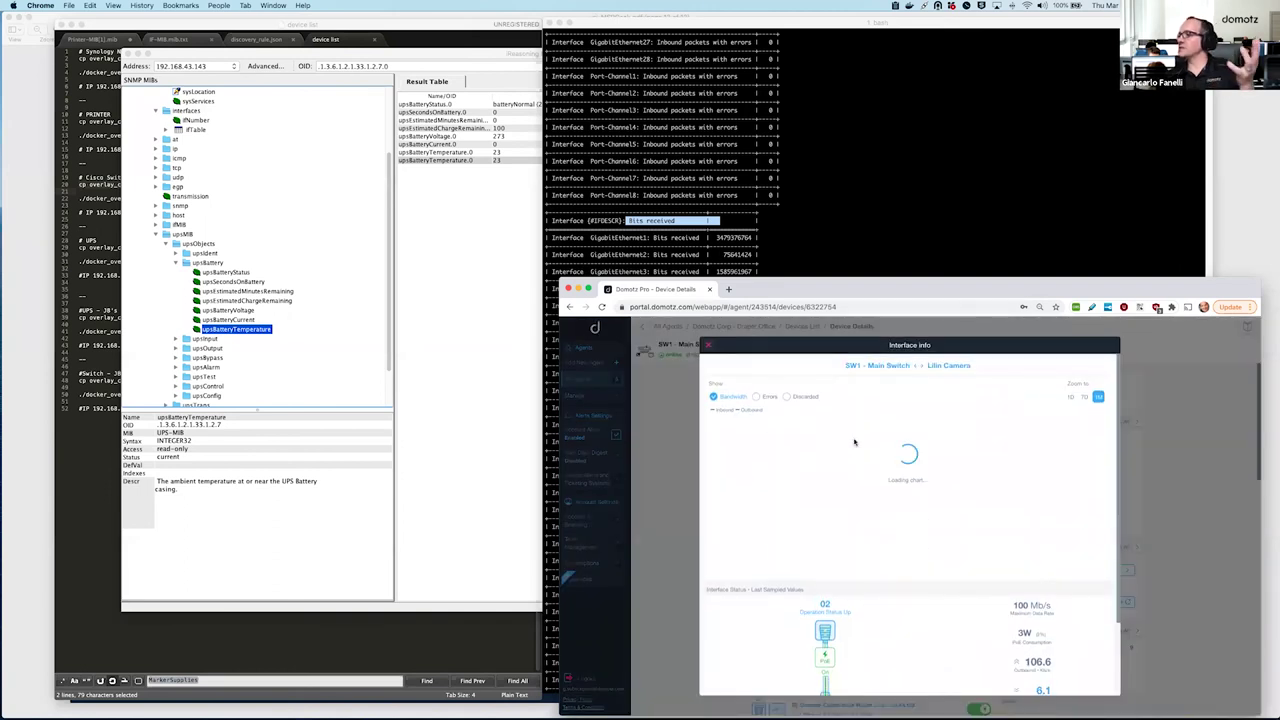
left_click_drag(977, 451, 1068, 446)
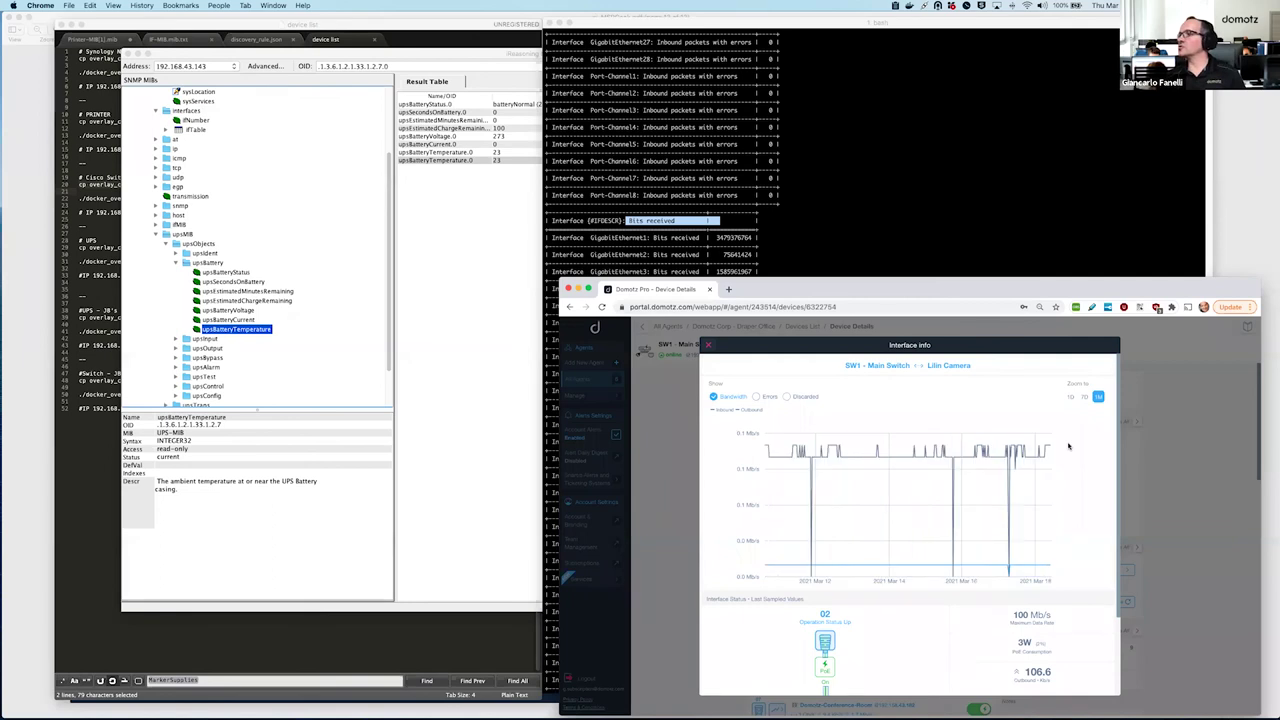
left_click(758, 397)
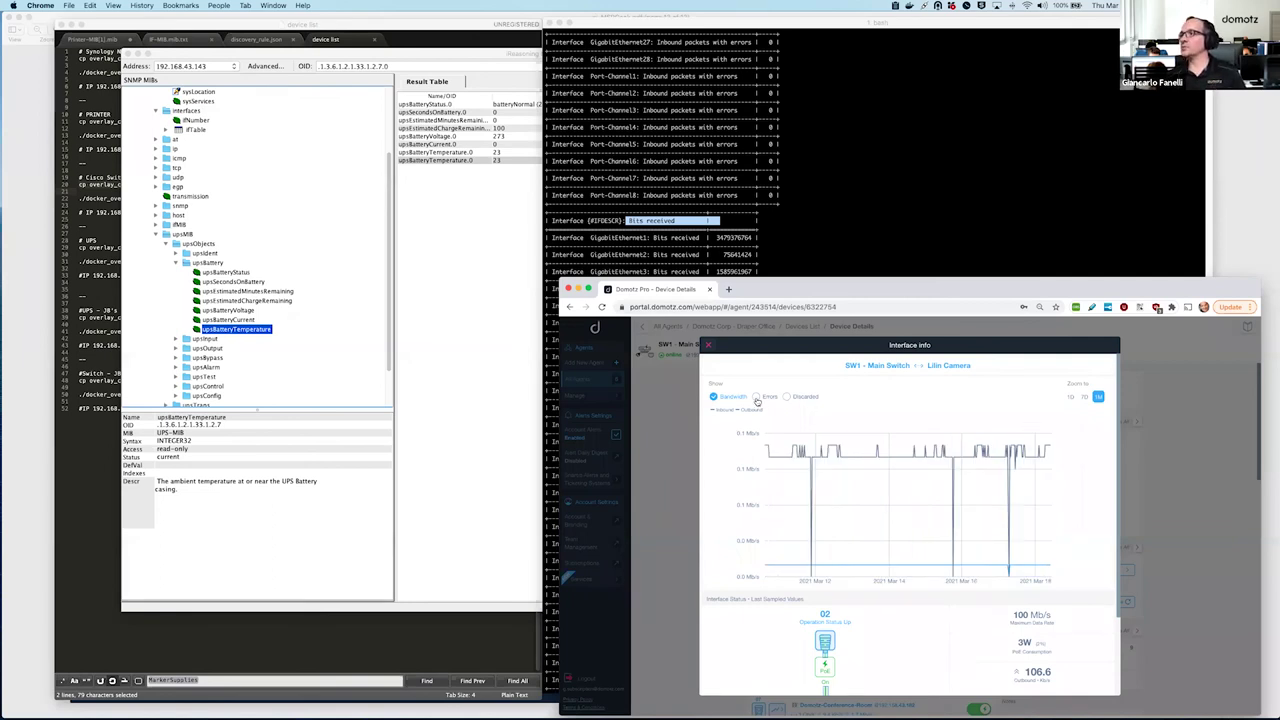
scroll(1046, 570, "down", 2)
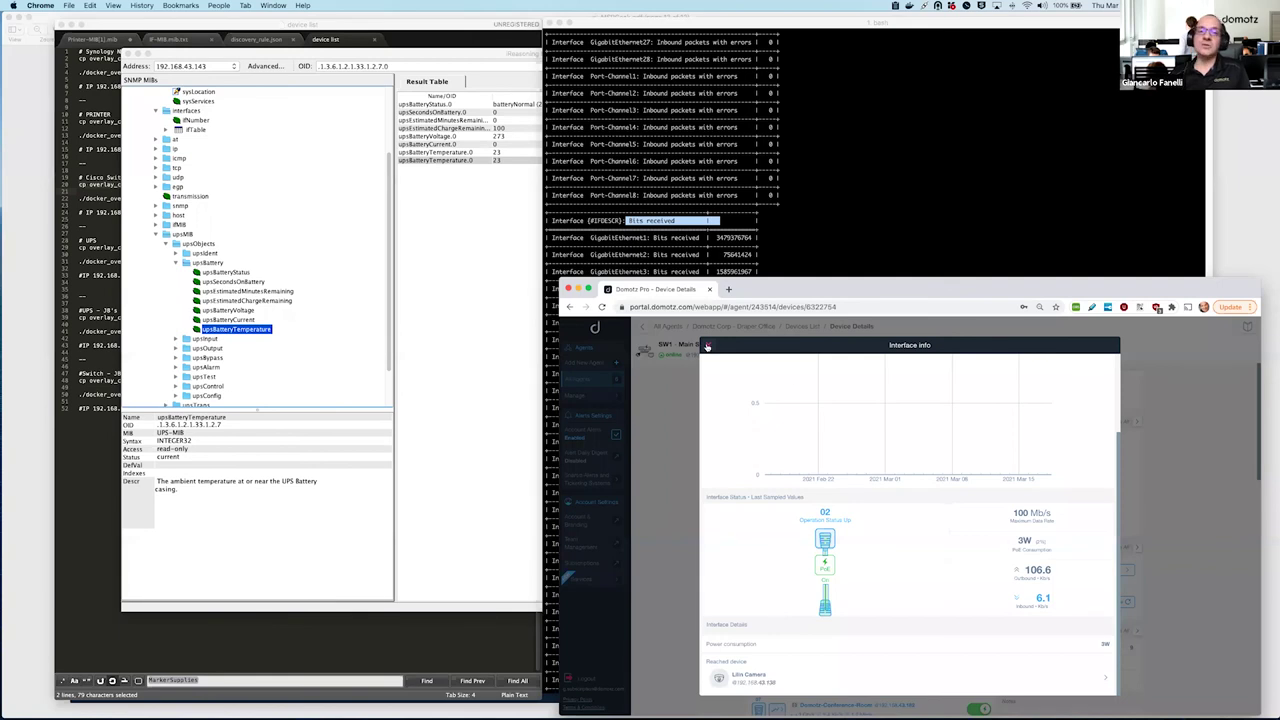
- Switch off the Lilin Camera port's PoE and confirm in the Power Control dialog
left_click(707, 345)
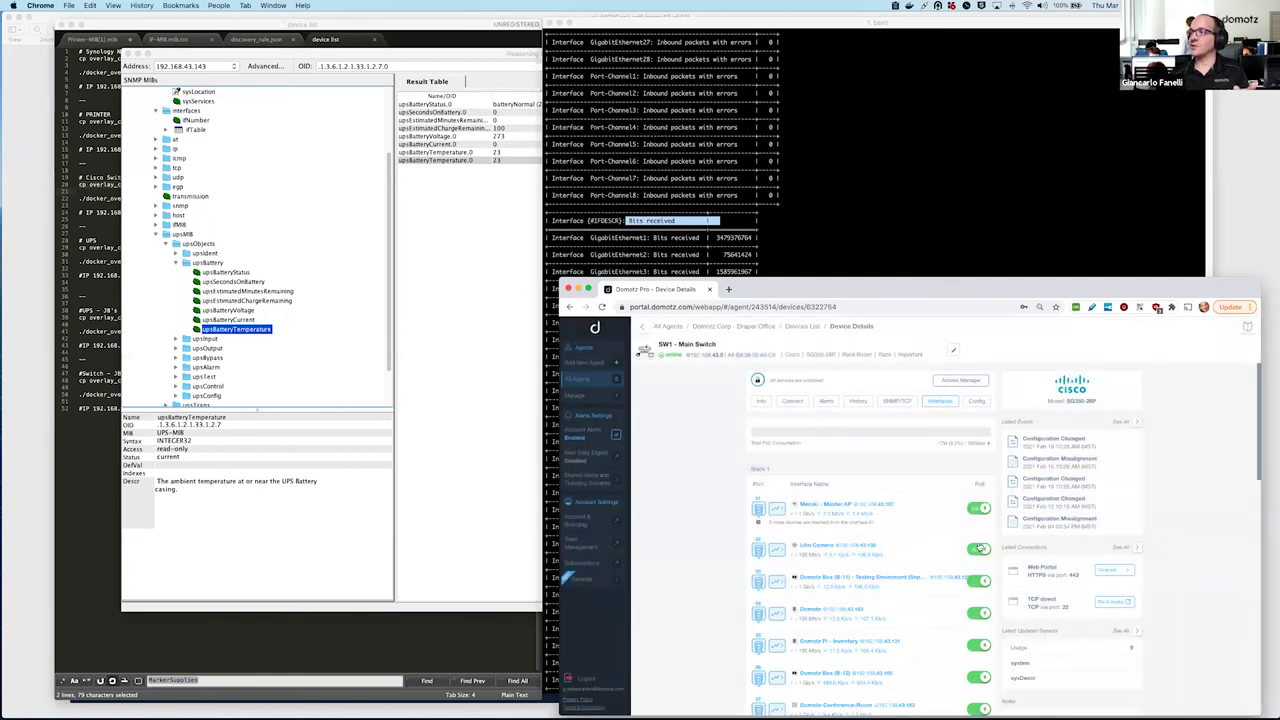
left_click(970, 549)
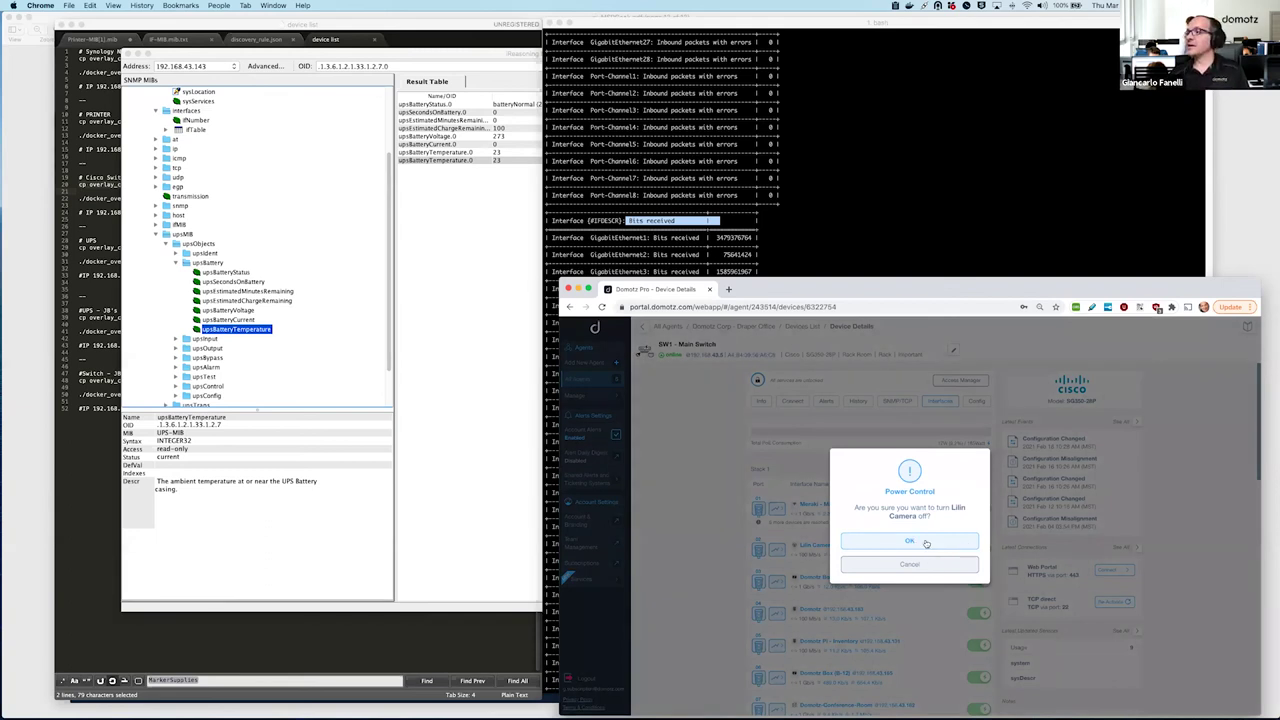
left_click(924, 542)
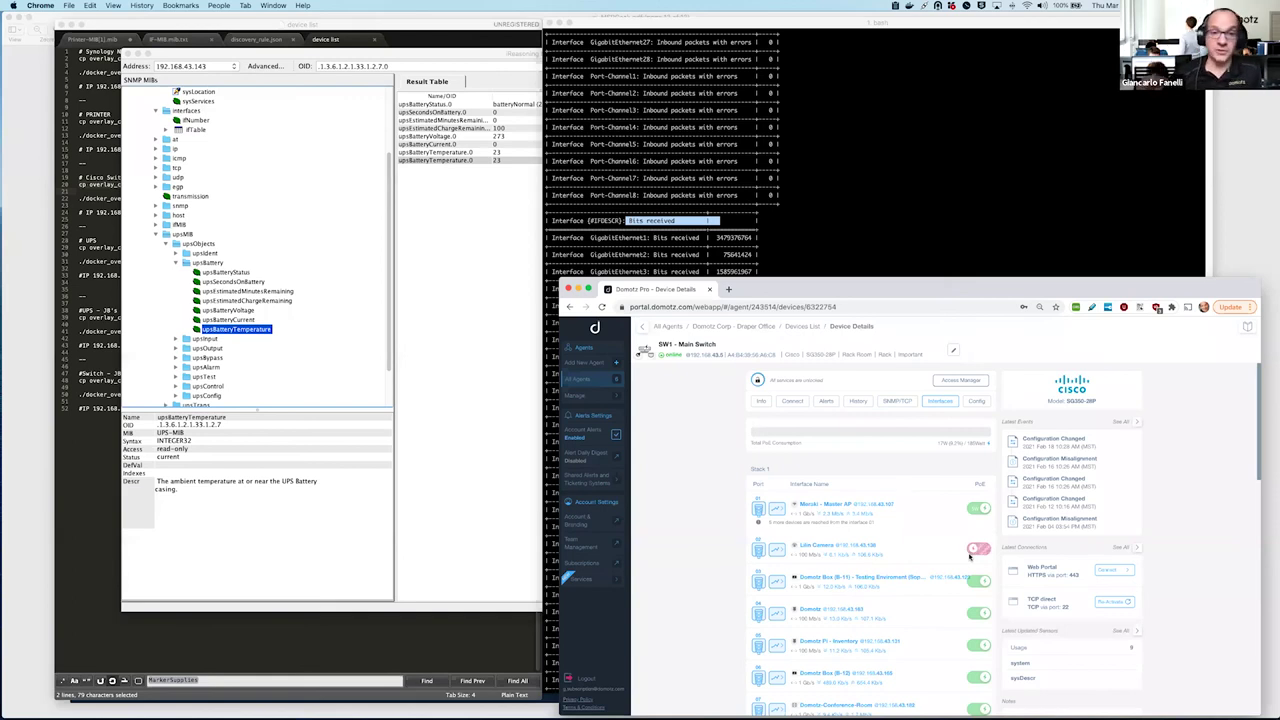
- Show the Q&A slide, then open the MIB Browser agent's Advanced properties (192.168.43.143, port 161)
left_click(881, 272)
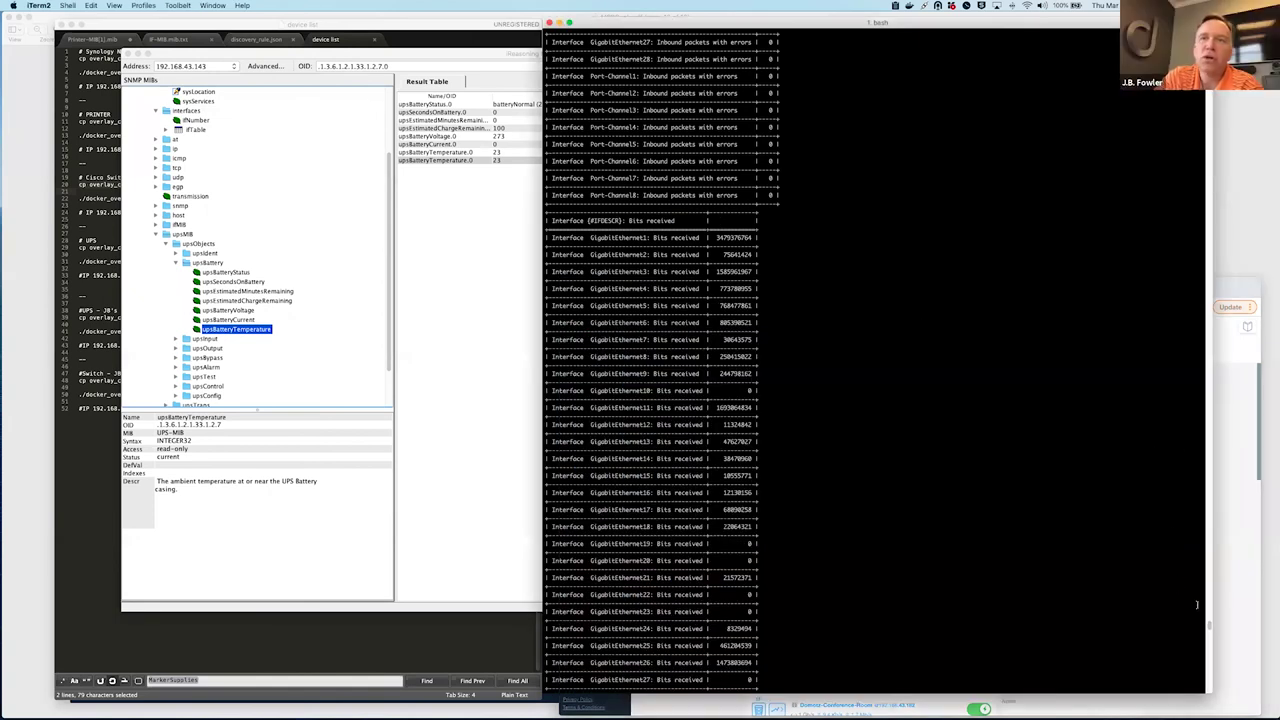
left_click(1246, 598)
left_click(1034, 237)
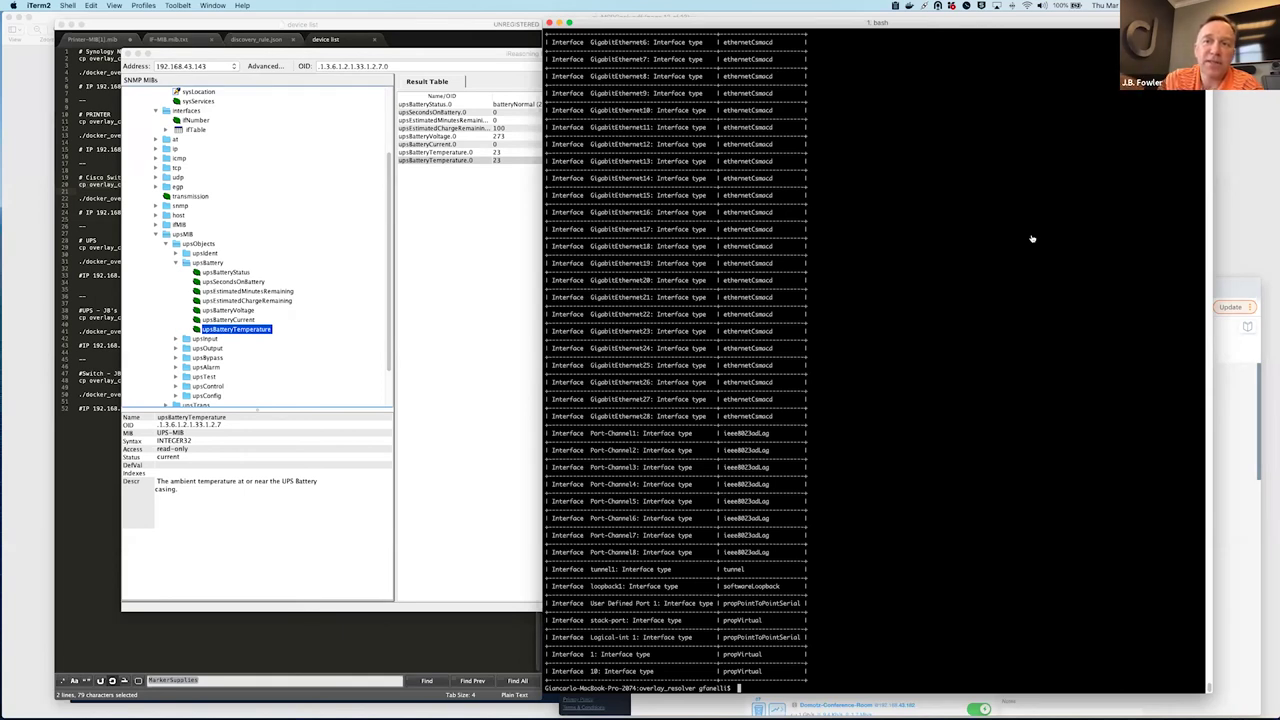
key("super+Tab")
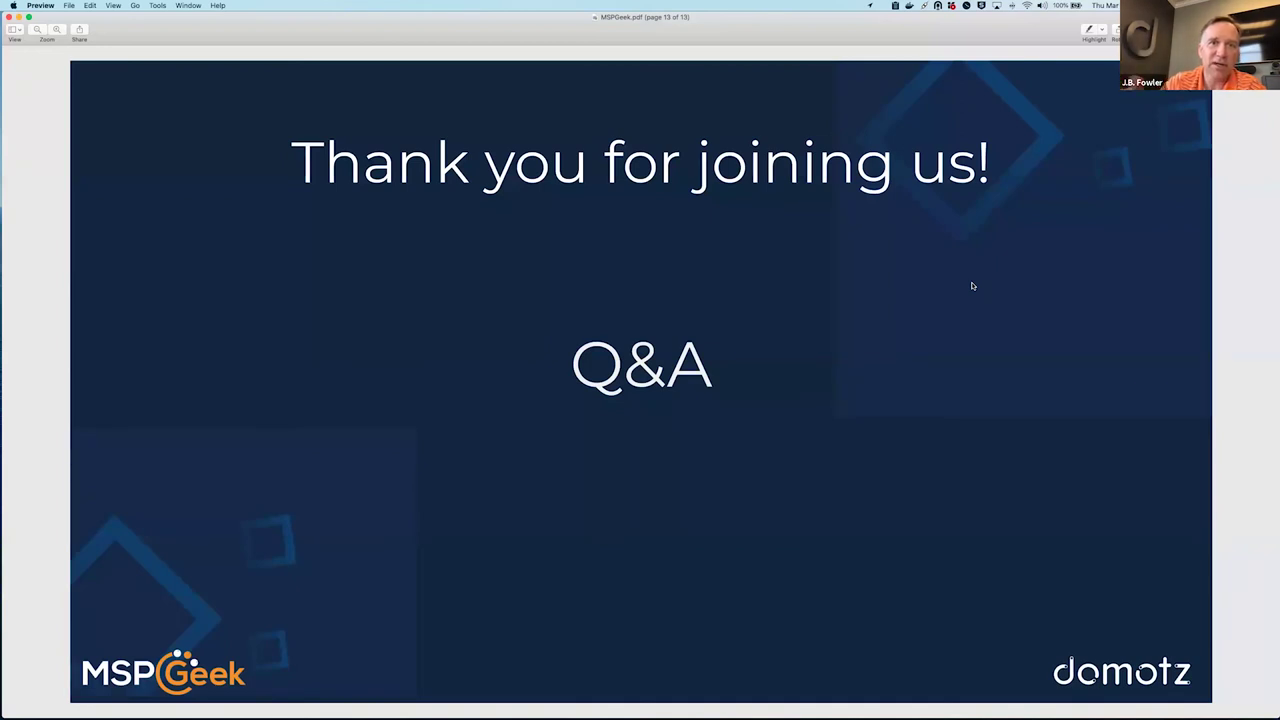
key("super+Tab")
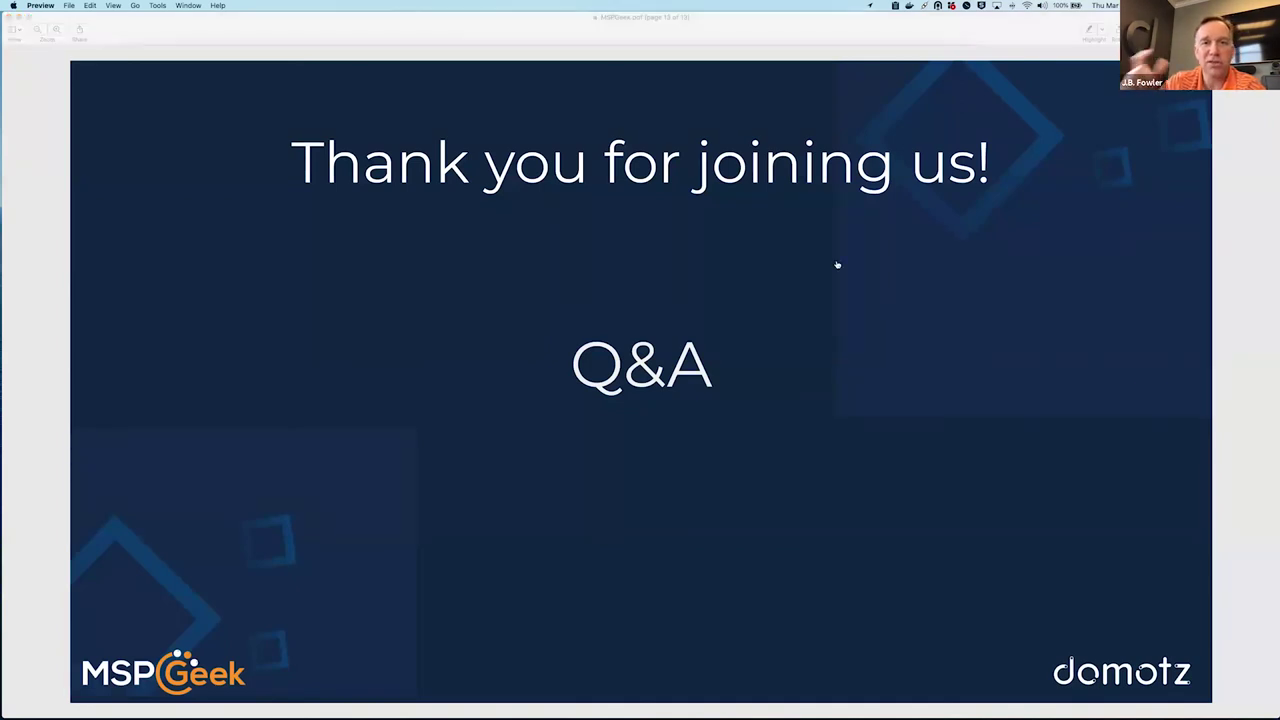
left_click(259, 66)
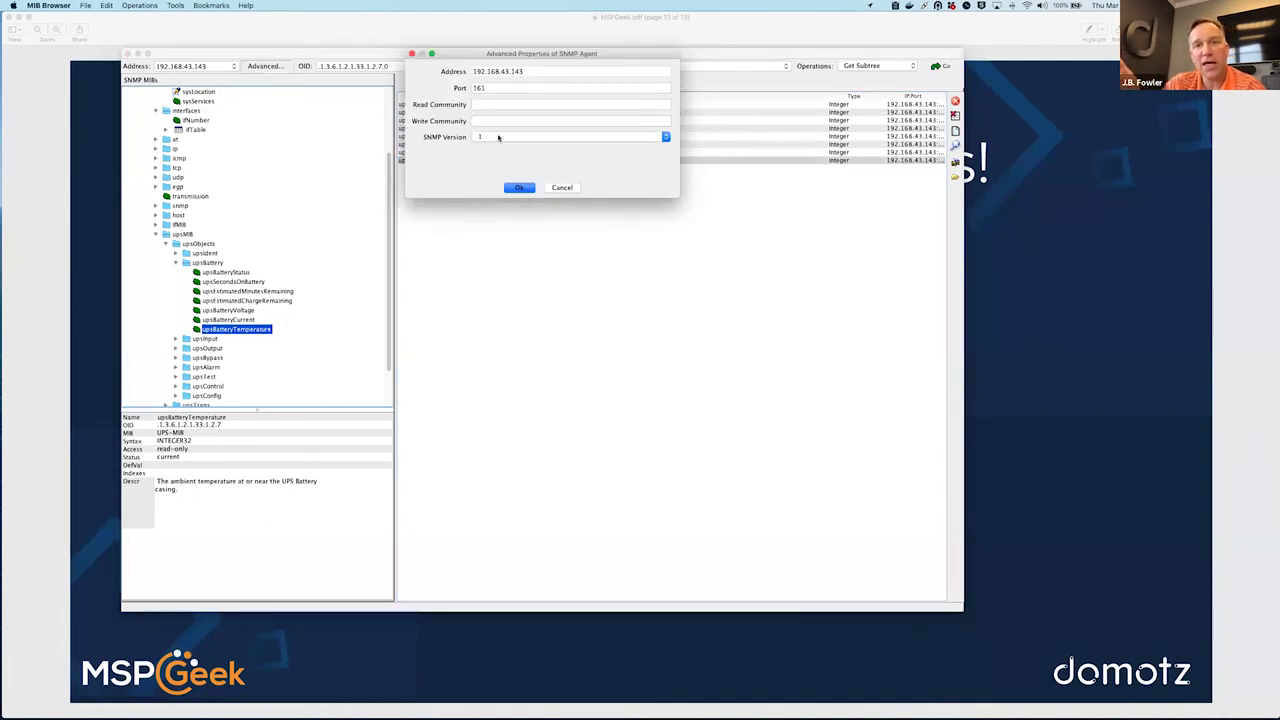
- Change the agent's SNMP version to 2 and then 3, exposing the SNMPv3 security fields
left_click(500, 137)
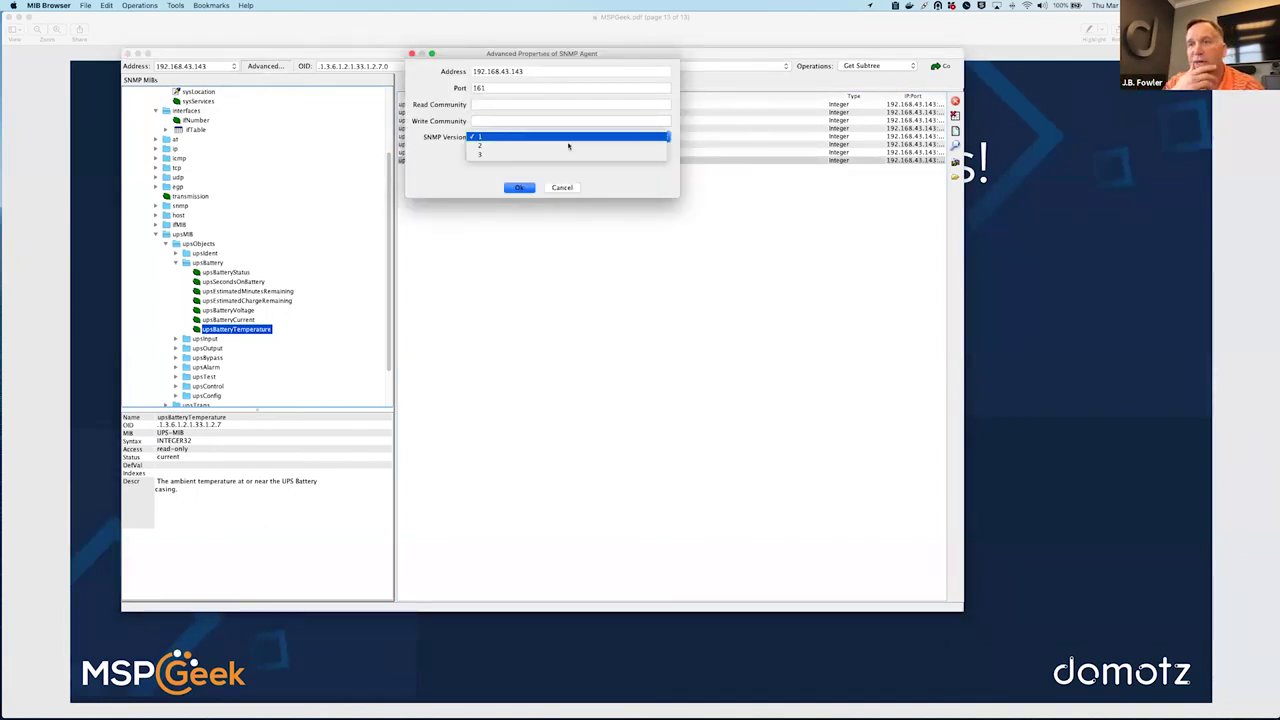
left_click(508, 147)
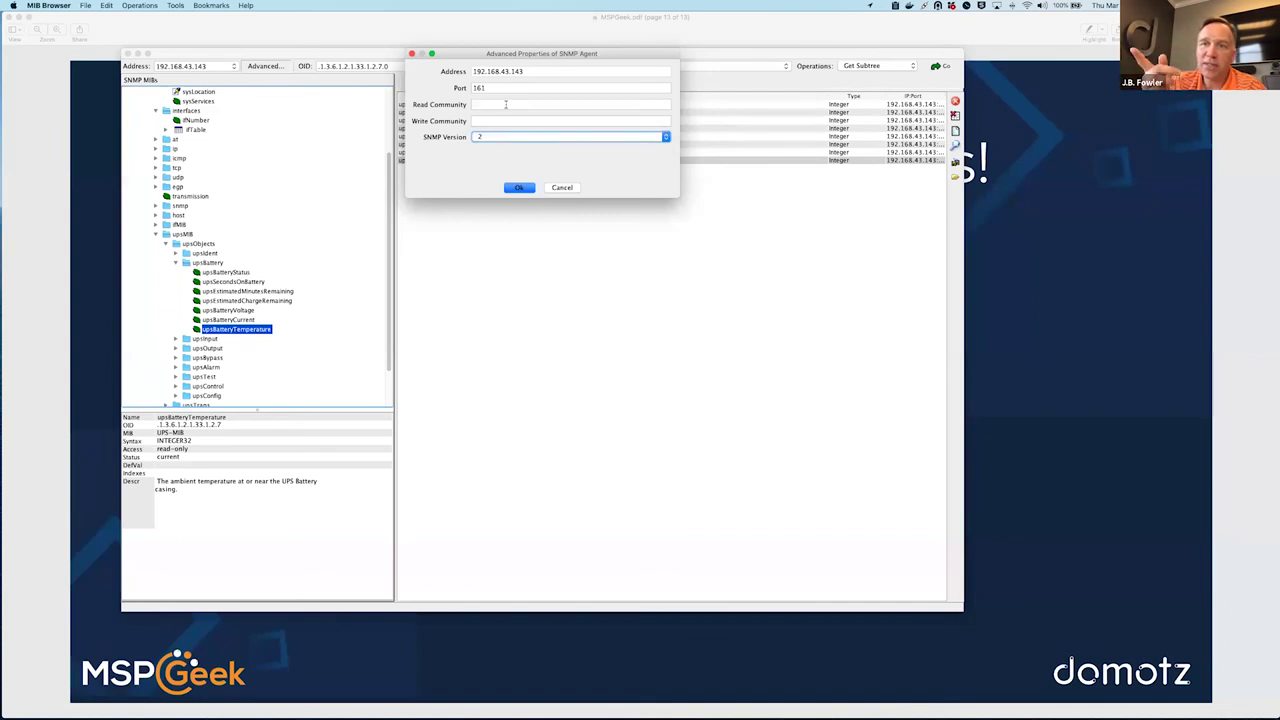
left_click(505, 140)
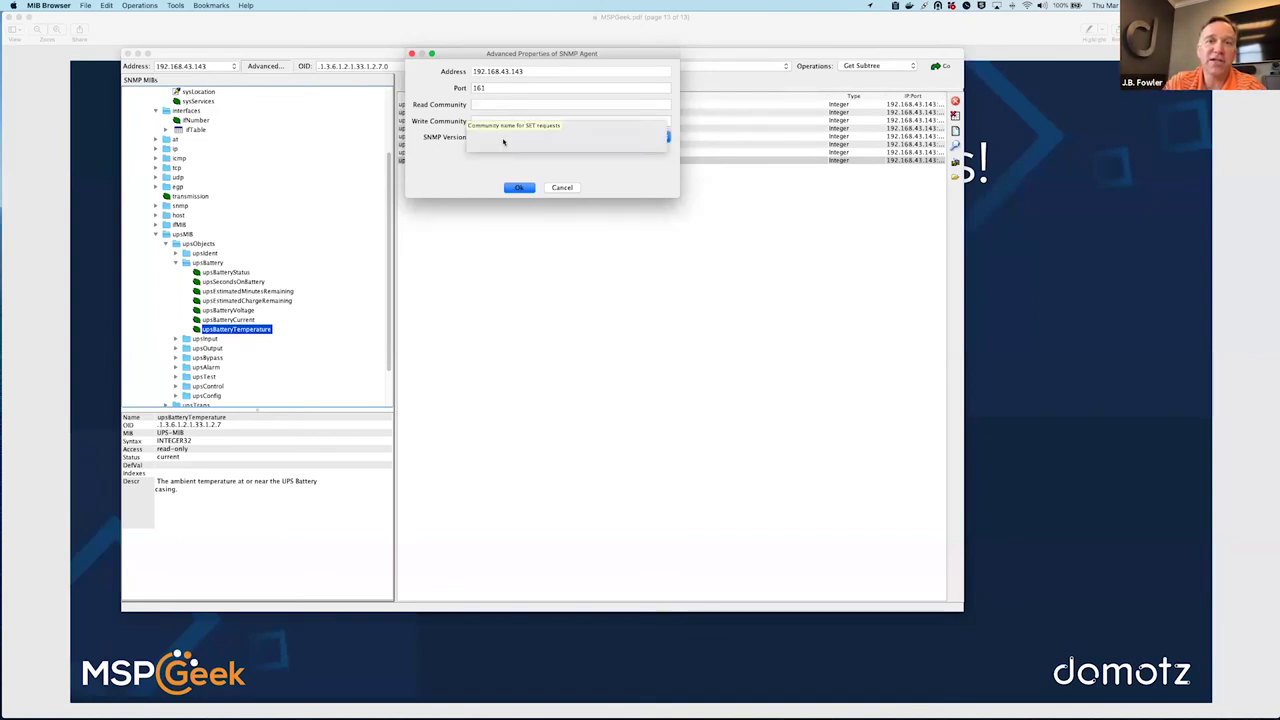
left_click(500, 148)
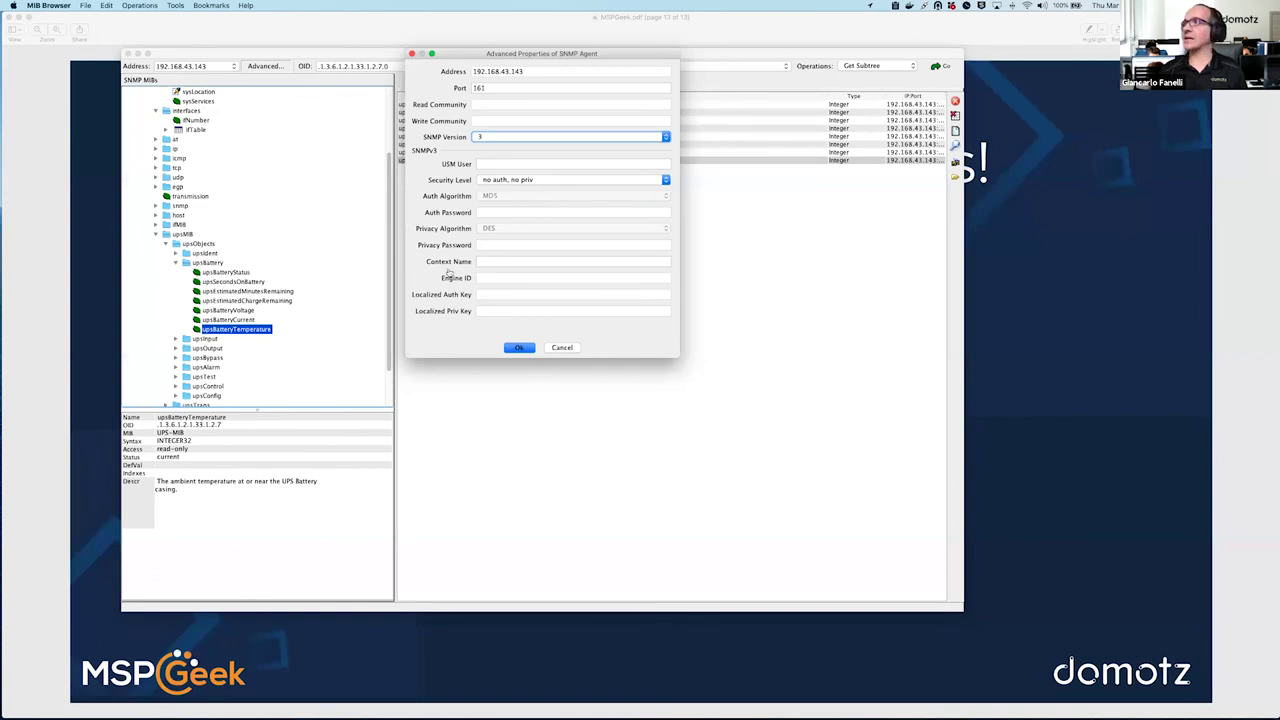
key("super+Tab")
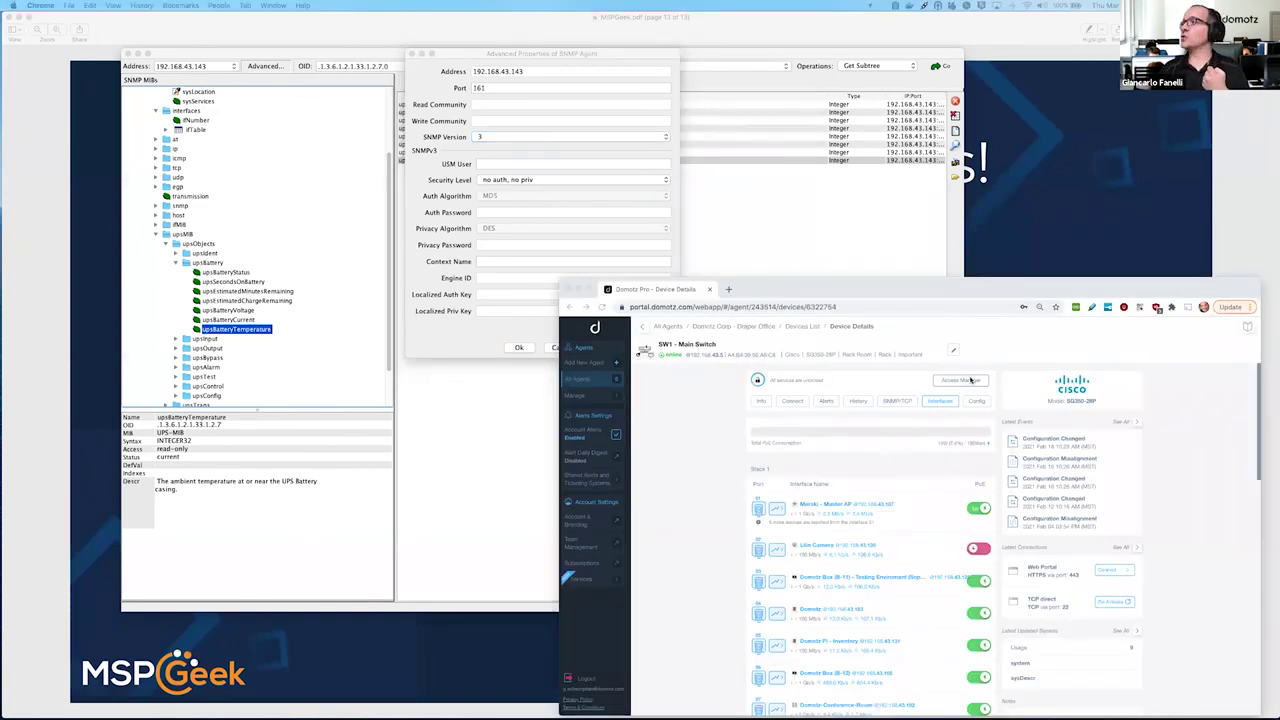
- Open the SW1 - Main Switch Credentials Manager showing its SNMP V2 authentication
left_click(967, 382)
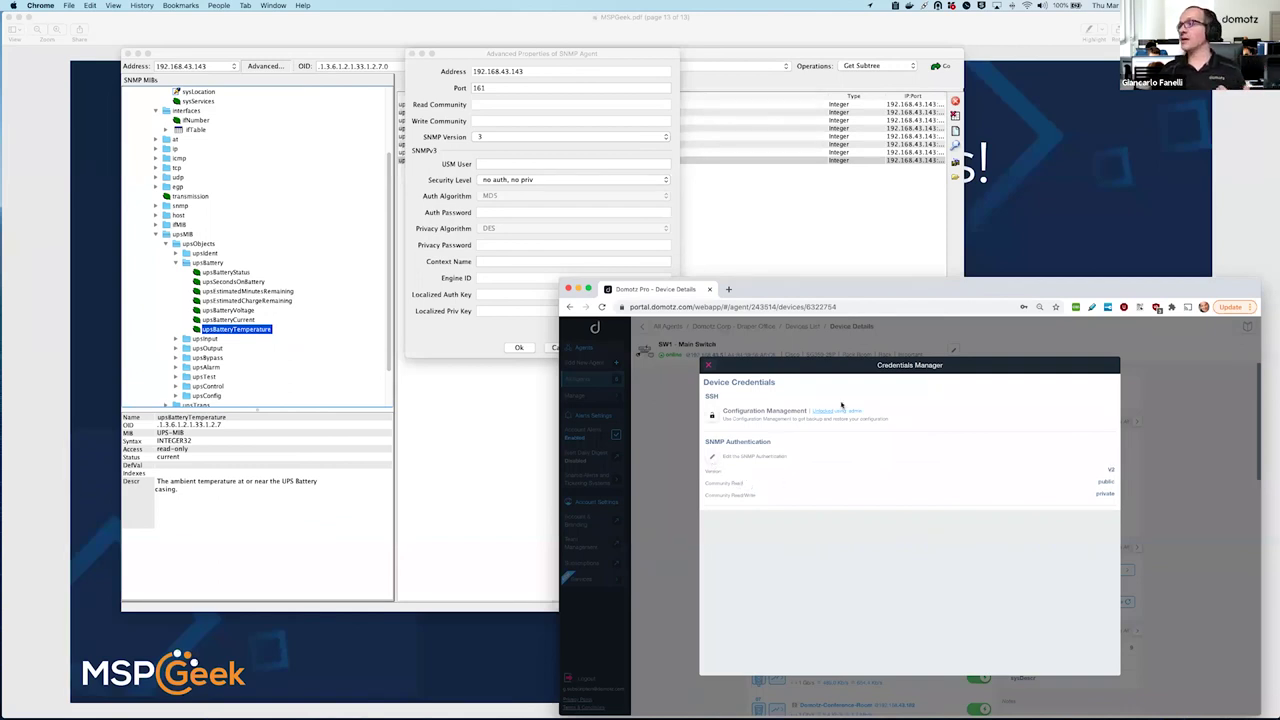
- Preview SNMPv3 with MD5 authentication for the switch, cancel the edit, and close the credentials
left_click(903, 465)
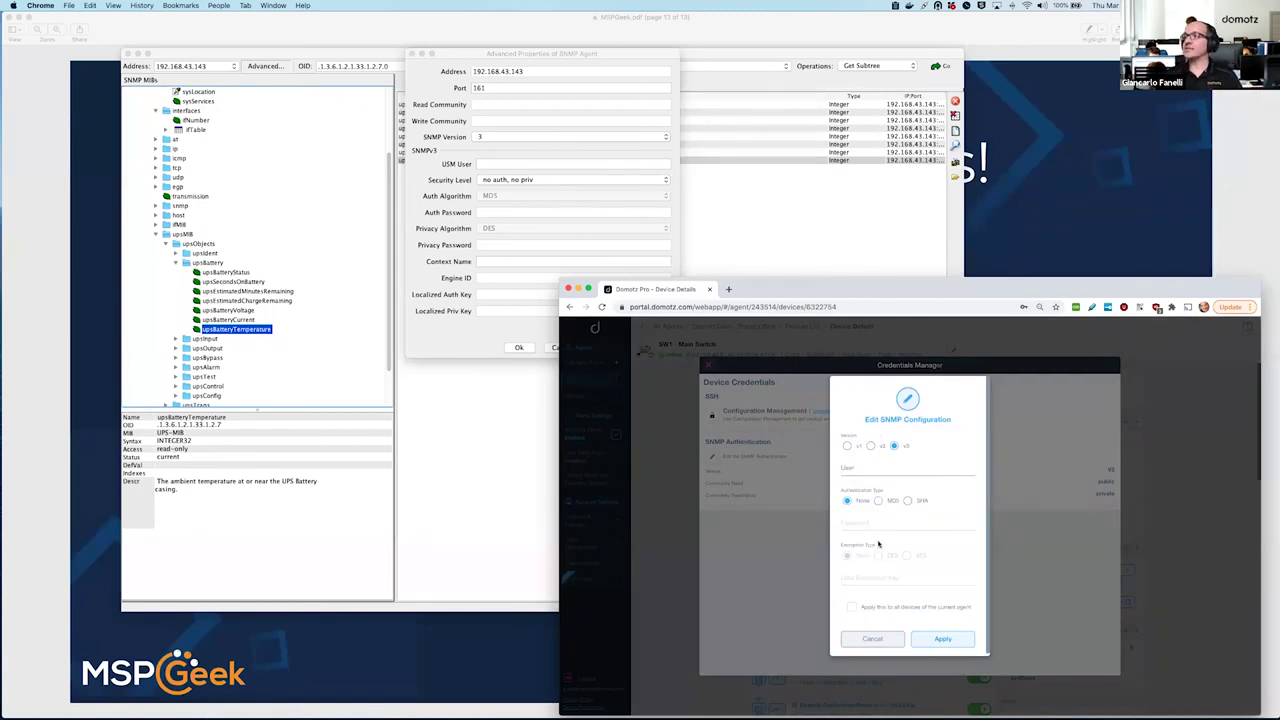
left_click(878, 500)
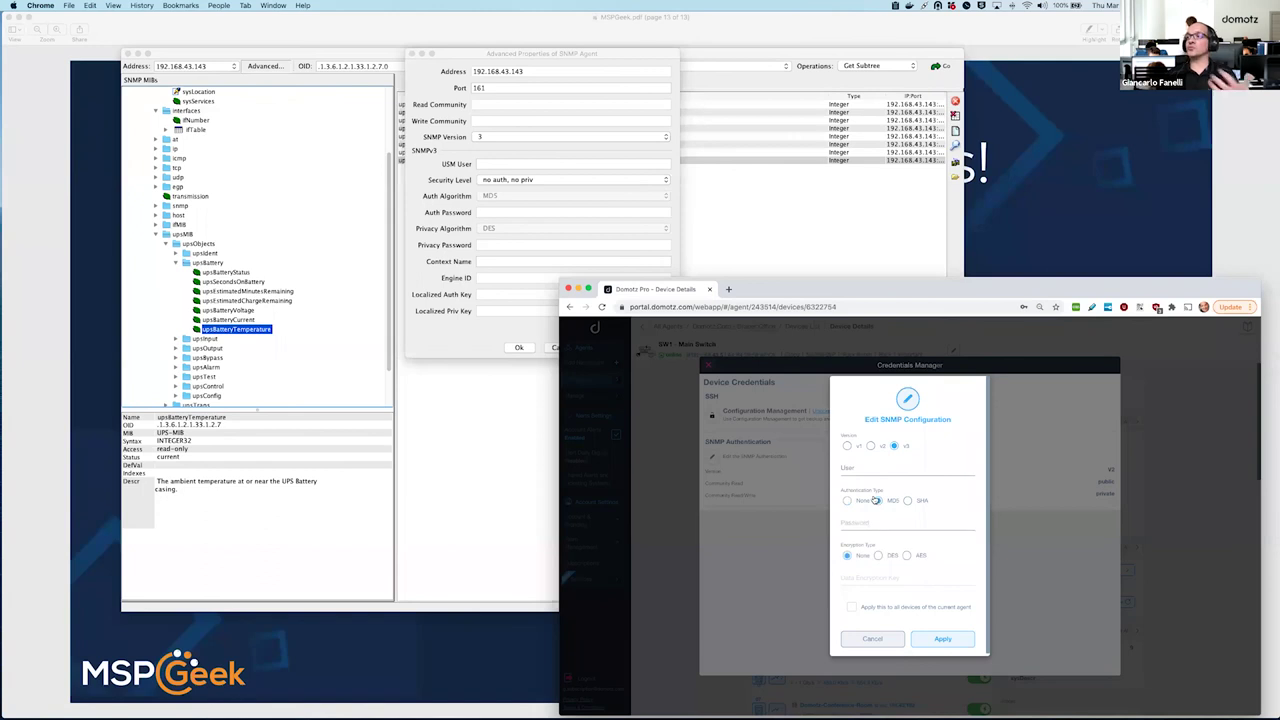
left_click(873, 636)
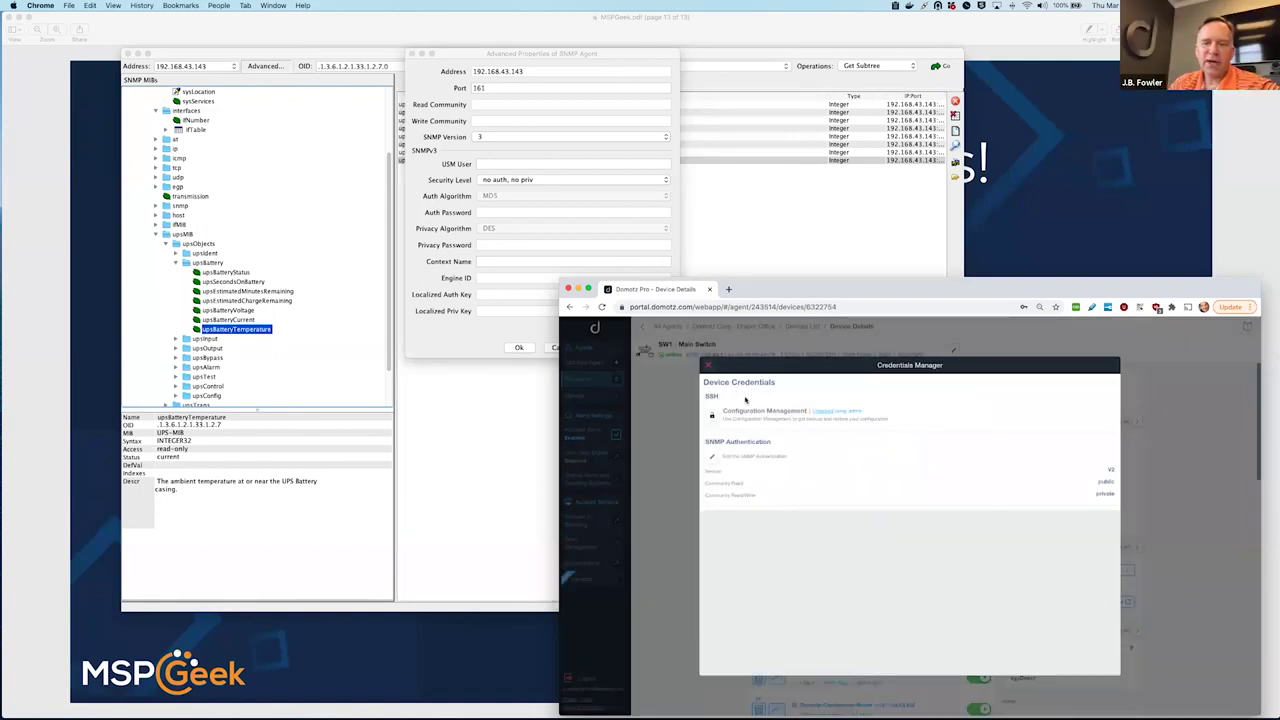
left_click(688, 373)
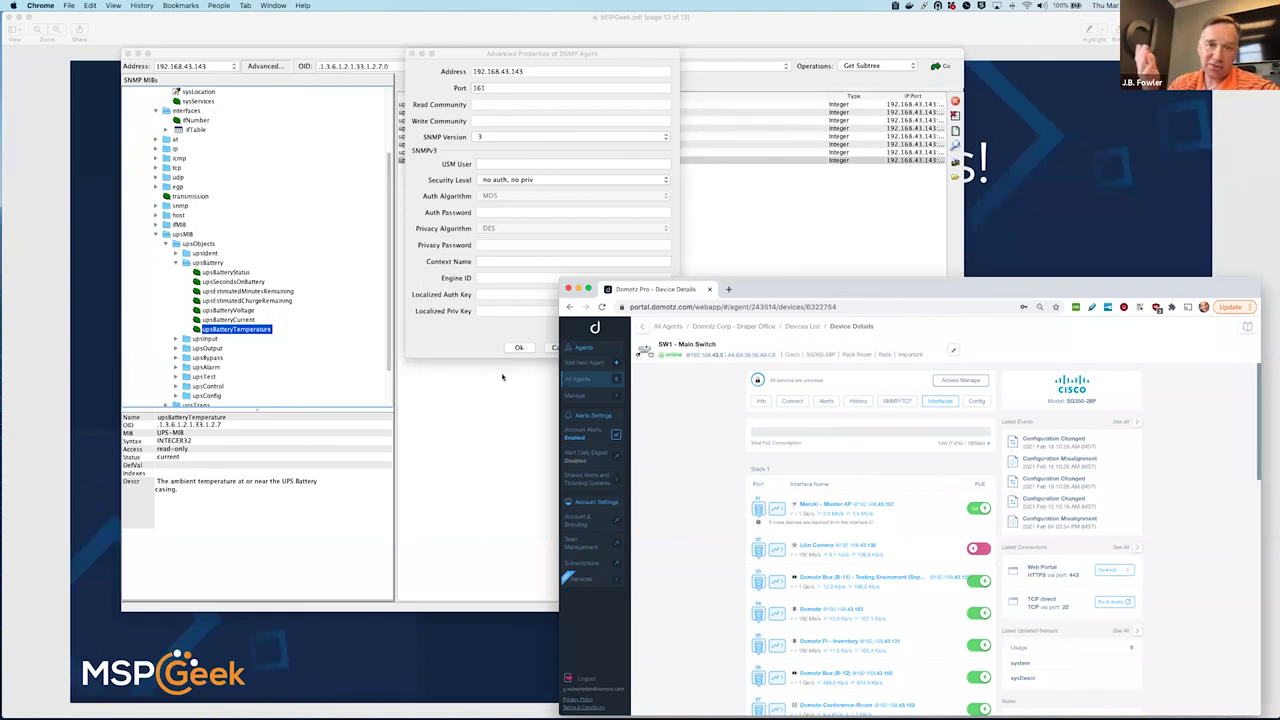
- Close the MIB Browser's Advanced Properties dialog to reveal the UPS battery results table
left_click(575, 348)
left_click(573, 348)
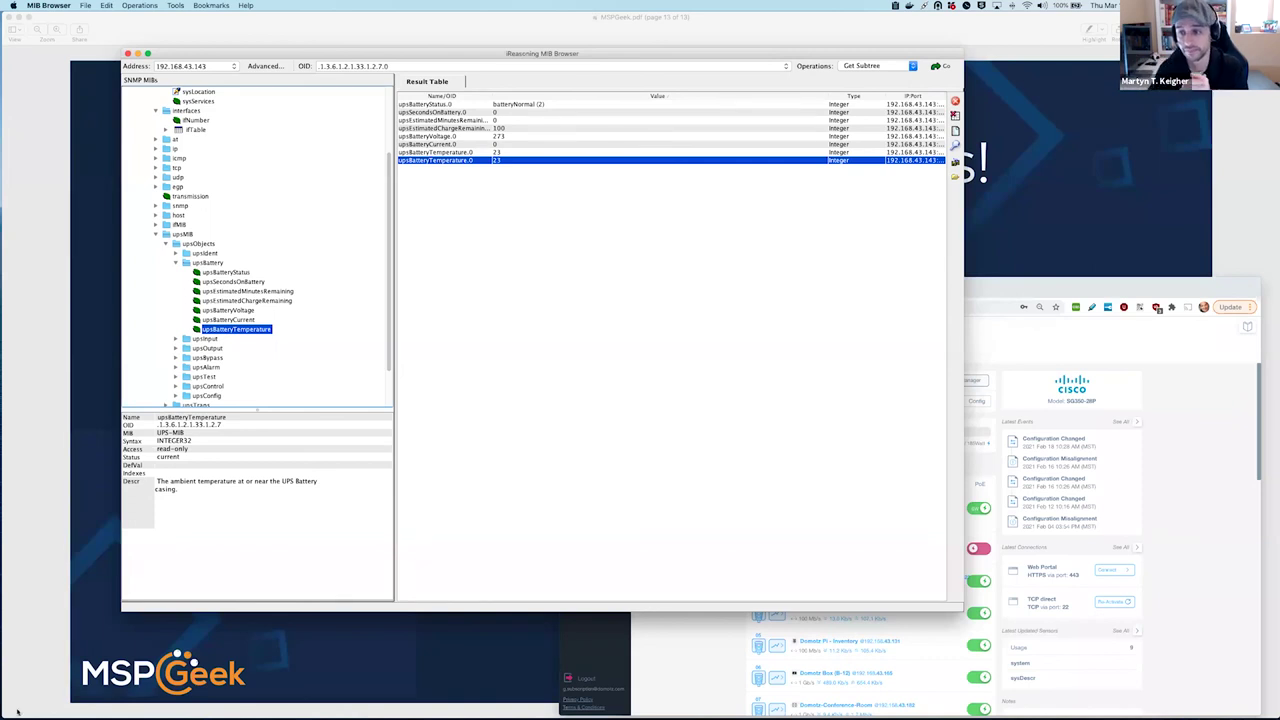
- Bring the presentation's 'Thank you for joining us! Q&A' slide back to the front
left_click(155, 643)
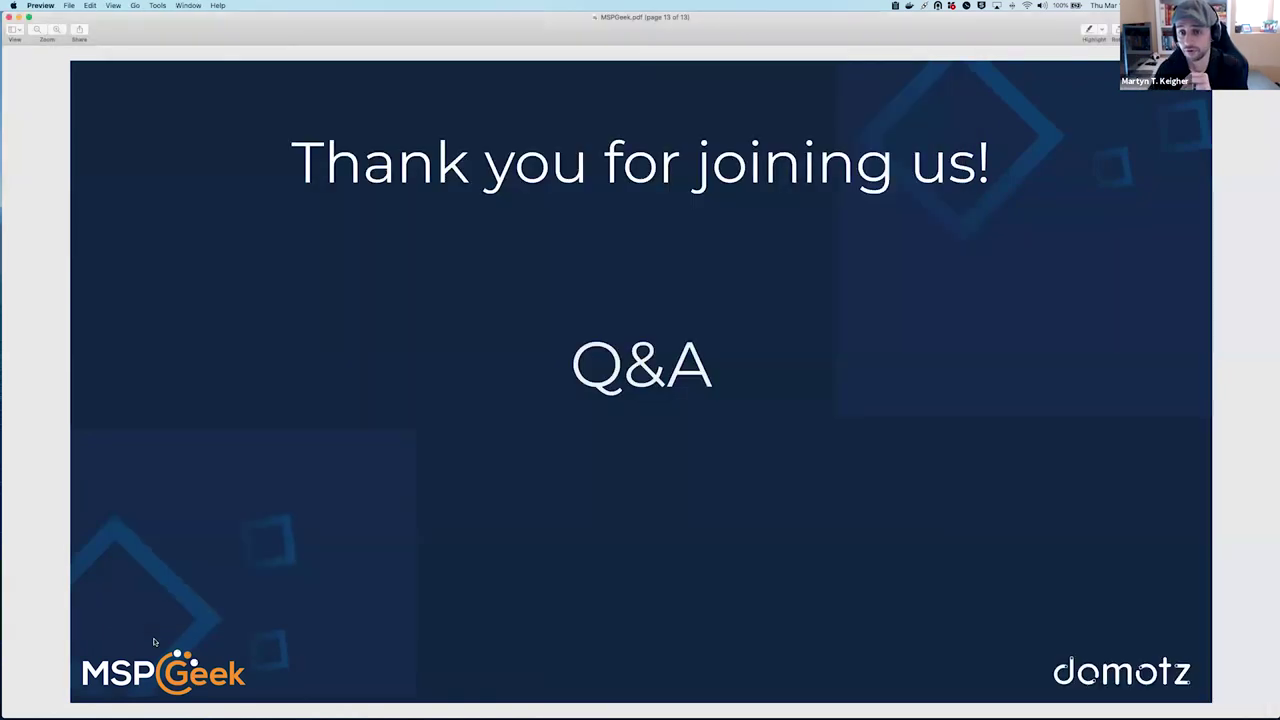